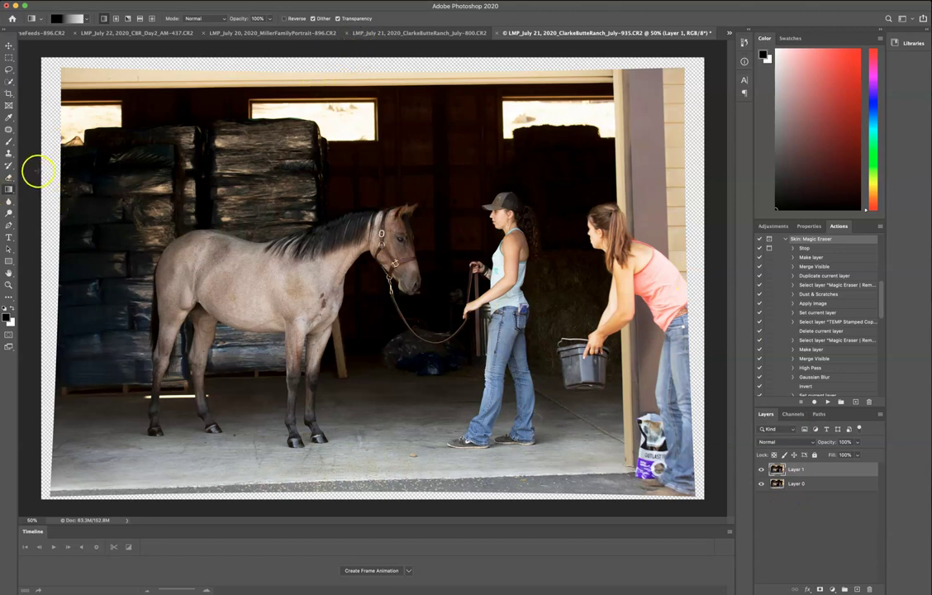
- Activate the Gradient tool for darkening the horse photo
{"action": "left_click", "coordinate": [9, 190]}
{"action": "left_click", "coordinate": [9, 190]}
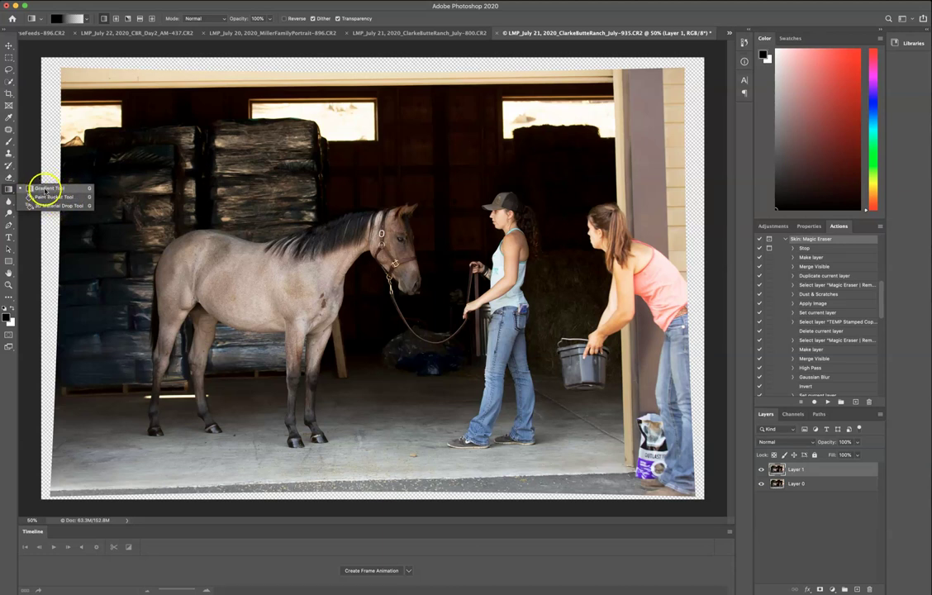
{"action": "left_click", "coordinate": [46, 189]}
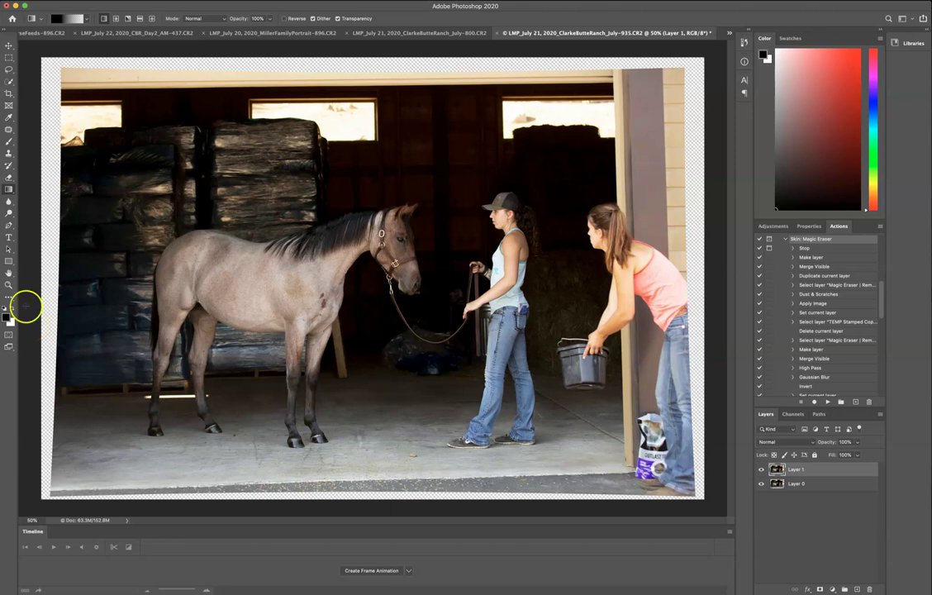
- Try red as the foreground colour and reset the colours to the default black and white
{"action": "left_click", "coordinate": [10, 315]}
{"action": "left_click", "coordinate": [703, 235]}
{"action": "left_click", "coordinate": [822, 198]}
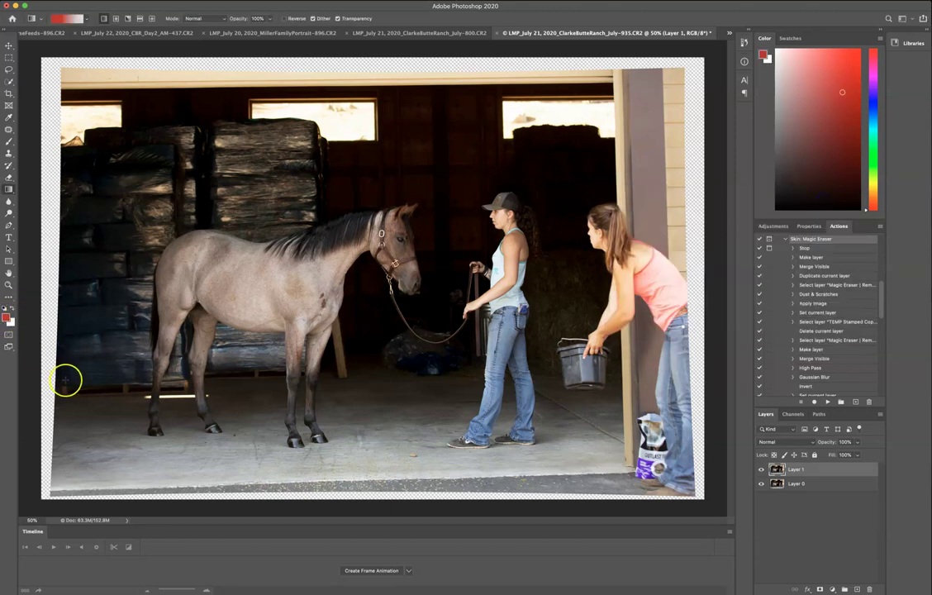
{"action": "key", "text": "d"}
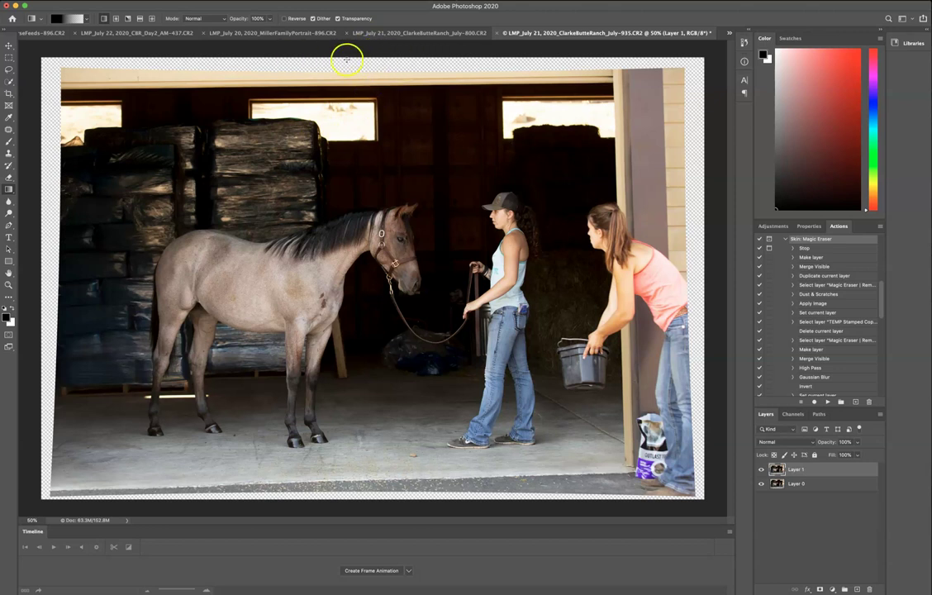
- Darken Layer 1 with black linear gradients pulled downward from the photo's top edge and inward from both sides
{"action": "left_click_drag", "start_coordinate": [372, 57], "coordinate": [364, 515]}
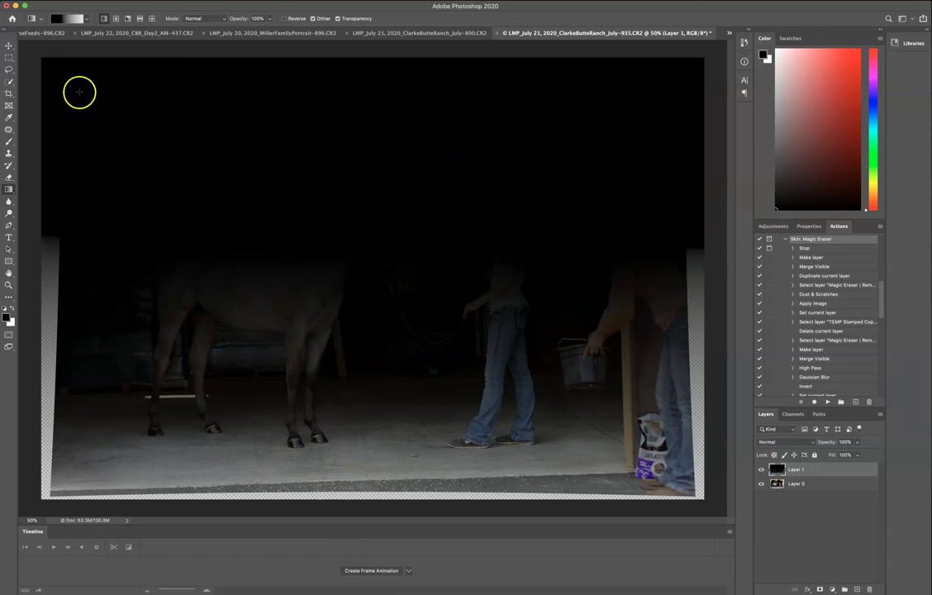
{"action": "left_click_drag", "start_coordinate": [80, 90], "coordinate": [204, 333]}
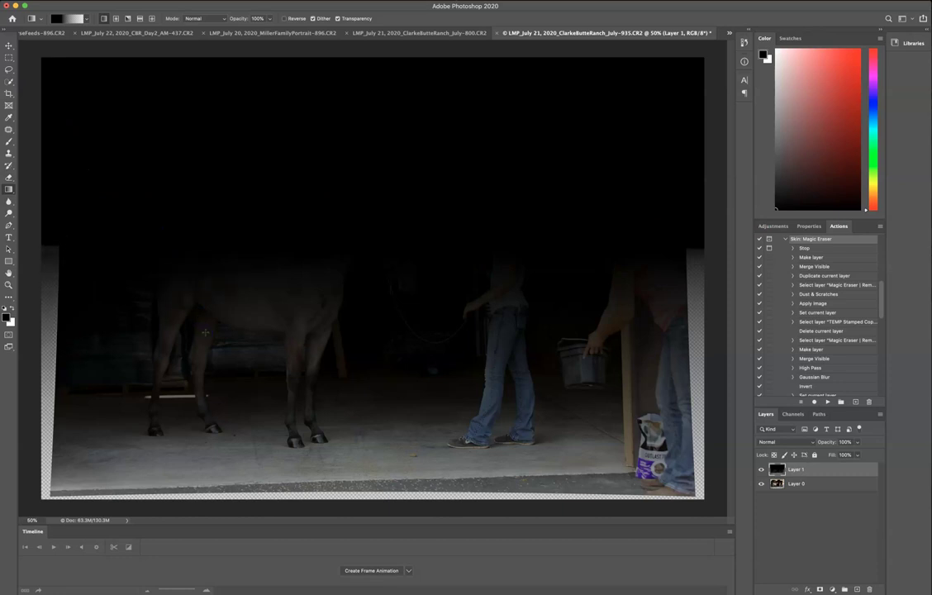
{"action": "left_click_drag", "start_coordinate": [680, 158], "coordinate": [544, 385]}
{"action": "left_click_drag", "start_coordinate": [78, 157], "coordinate": [169, 386]}
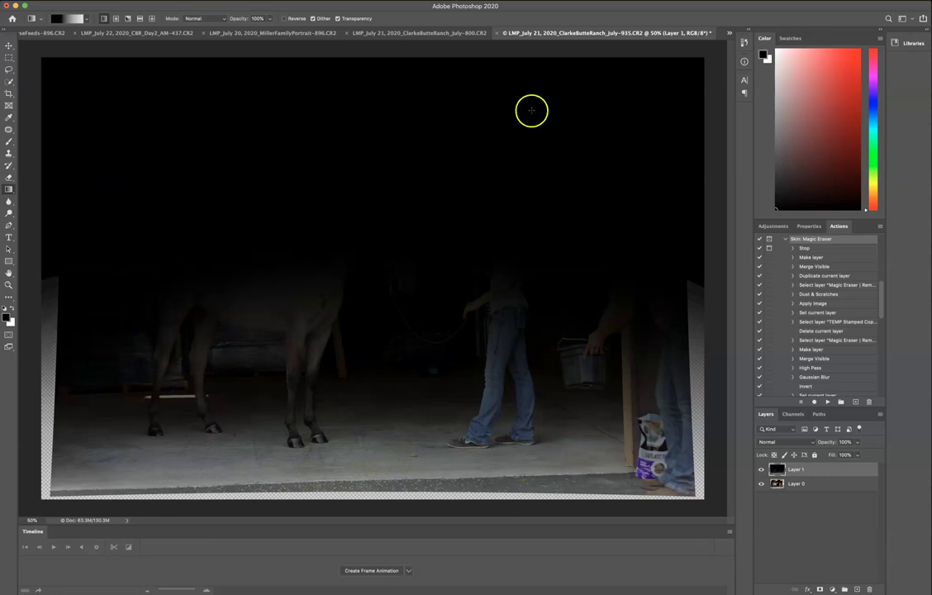
{"action": "left_click_drag", "start_coordinate": [358, 52], "coordinate": [357, 458]}
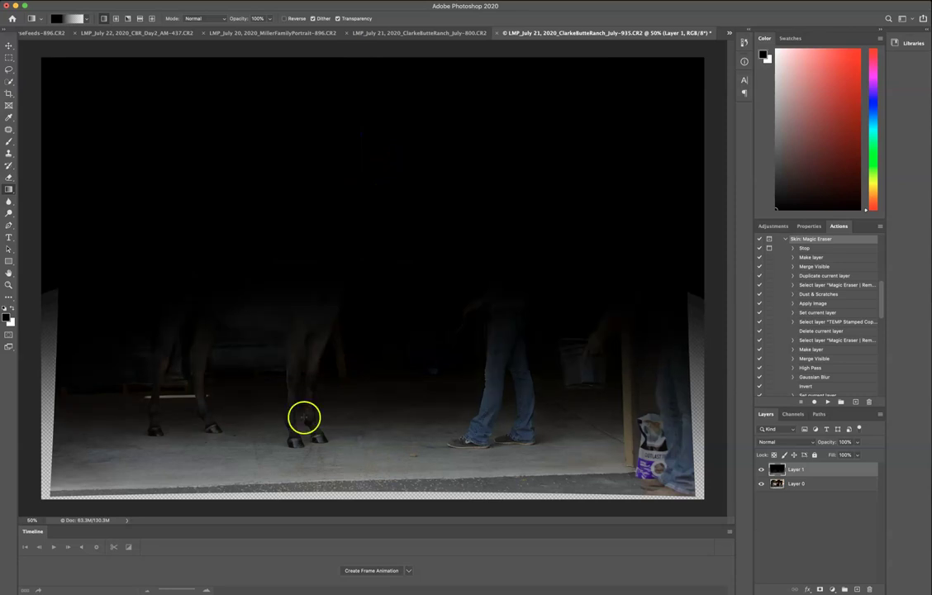
{"action": "left_click_drag", "start_coordinate": [58, 170], "coordinate": [147, 473]}
{"action": "left_click_drag", "start_coordinate": [674, 201], "coordinate": [599, 445]}
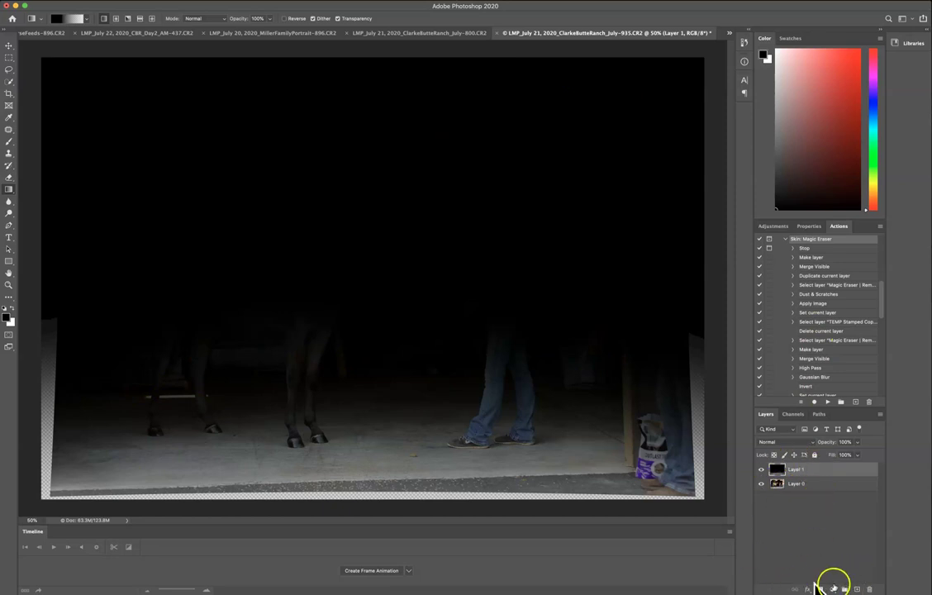
- Add a layer mask to Layer 1 and prepare a soft black brush at 323 px, 0% hardness and 100% opacity
{"action": "left_click", "coordinate": [818, 589]}
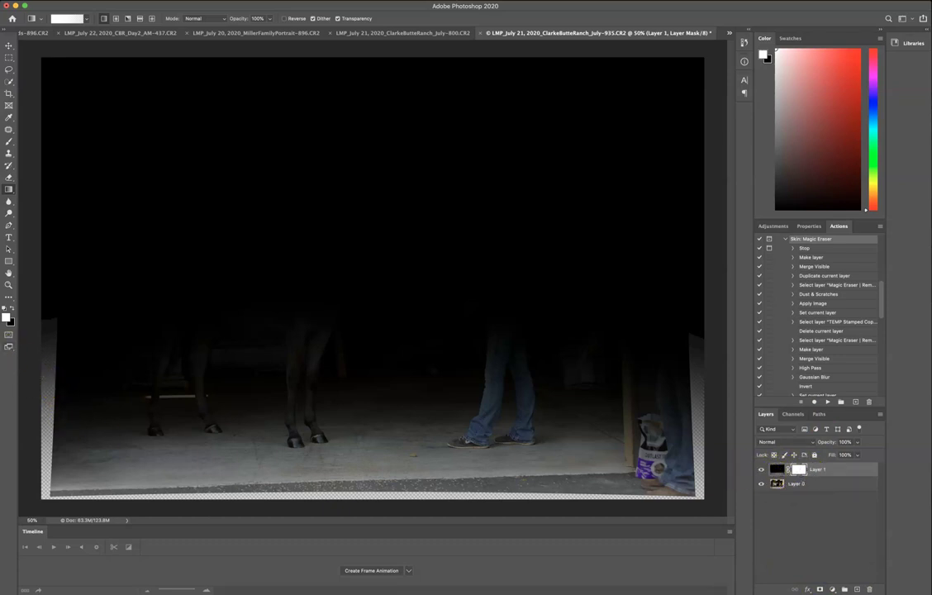
{"action": "key", "text": "b"}
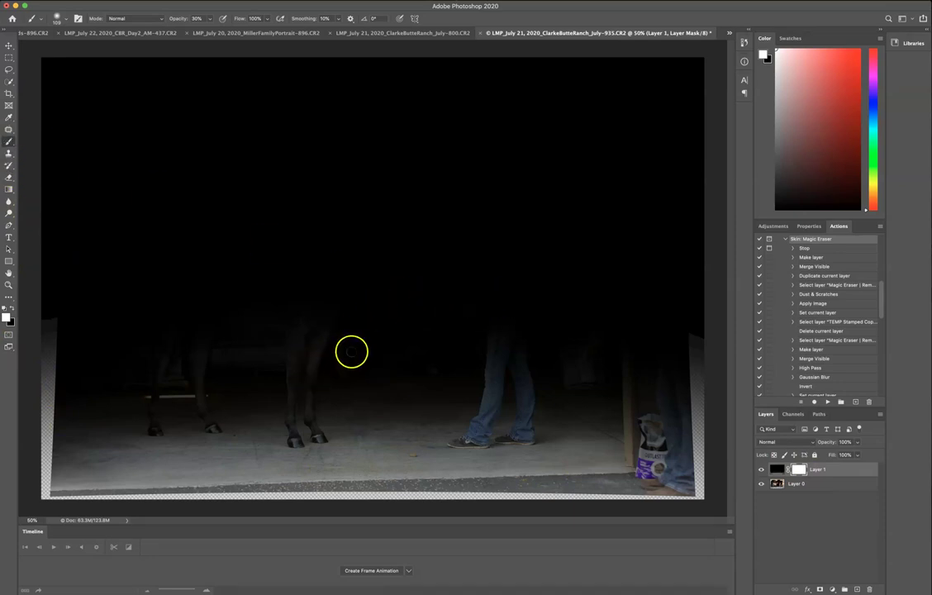
{"action": "mouse_move", "coordinate": [323, 312]}
{"action": "left_mouse_down"}
{"action": "mouse_move", "coordinate": [352, 312]}
{"action": "mouse_move", "coordinate": [321, 327]}
{"action": "mouse_move", "coordinate": [326, 349]}
{"action": "mouse_move", "coordinate": [310, 337]}
{"action": "mouse_move", "coordinate": [330, 192]}
{"action": "mouse_move", "coordinate": [334, 375]}
{"action": "mouse_move", "coordinate": [335, 332]}
{"action": "mouse_move", "coordinate": [314, 335]}
{"action": "mouse_move", "coordinate": [337, 336]}
{"action": "left_mouse_up"}
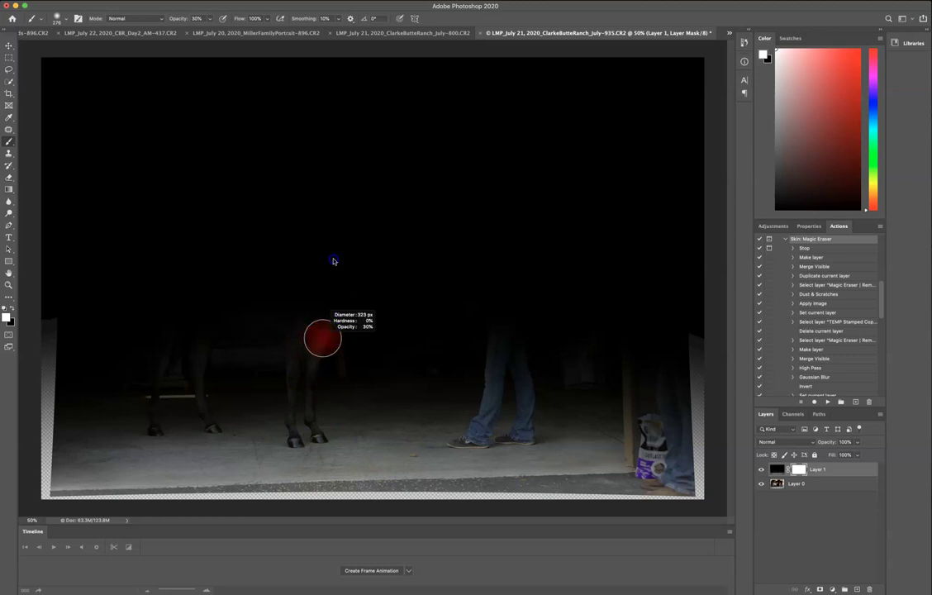
{"action": "left_click_drag", "start_coordinate": [333, 261], "coordinate": [332, 261]}
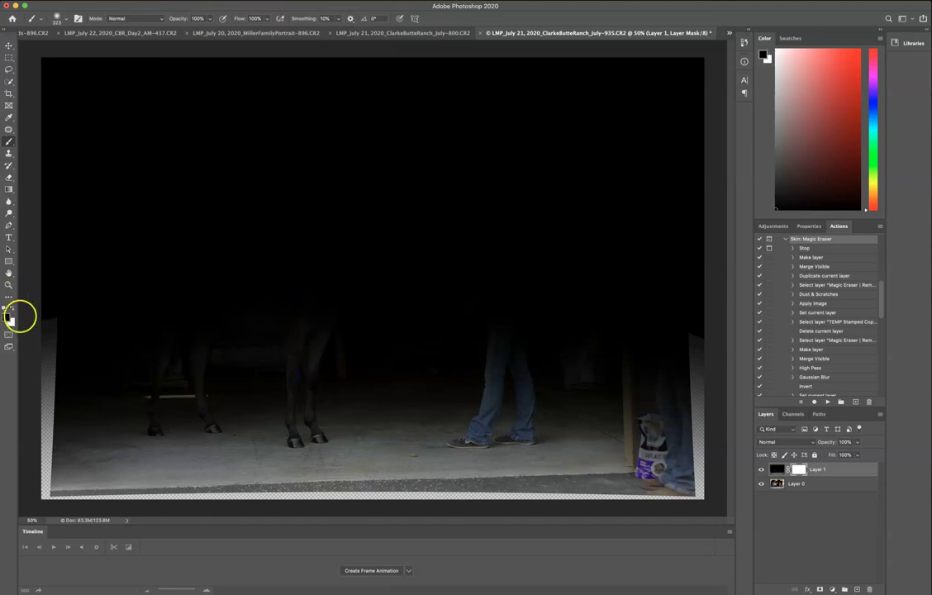
- Paint black on Layer 1's mask to reveal the horse's body, head, neck and all four legs
{"action": "mouse_move", "coordinate": [313, 282]}
{"action": "left_mouse_down"}
{"action": "mouse_move", "coordinate": [296, 418]}
{"action": "mouse_move", "coordinate": [311, 331]}
{"action": "mouse_move", "coordinate": [304, 382]}
{"action": "mouse_move", "coordinate": [315, 436]}
{"action": "mouse_move", "coordinate": [332, 311]}
{"action": "mouse_move", "coordinate": [386, 272]}
{"action": "mouse_move", "coordinate": [333, 277]}
{"action": "mouse_move", "coordinate": [354, 247]}
{"action": "mouse_move", "coordinate": [389, 282]}
{"action": "mouse_move", "coordinate": [417, 282]}
{"action": "mouse_move", "coordinate": [390, 287]}
{"action": "mouse_move", "coordinate": [366, 217]}
{"action": "mouse_move", "coordinate": [417, 205]}
{"action": "mouse_move", "coordinate": [306, 235]}
{"action": "mouse_move", "coordinate": [262, 262]}
{"action": "mouse_move", "coordinate": [304, 277]}
{"action": "mouse_move", "coordinate": [308, 265]}
{"action": "mouse_move", "coordinate": [256, 317]}
{"action": "mouse_move", "coordinate": [219, 326]}
{"action": "mouse_move", "coordinate": [274, 336]}
{"action": "mouse_move", "coordinate": [193, 282]}
{"action": "mouse_move", "coordinate": [199, 233]}
{"action": "mouse_move", "coordinate": [174, 239]}
{"action": "left_mouse_up"}
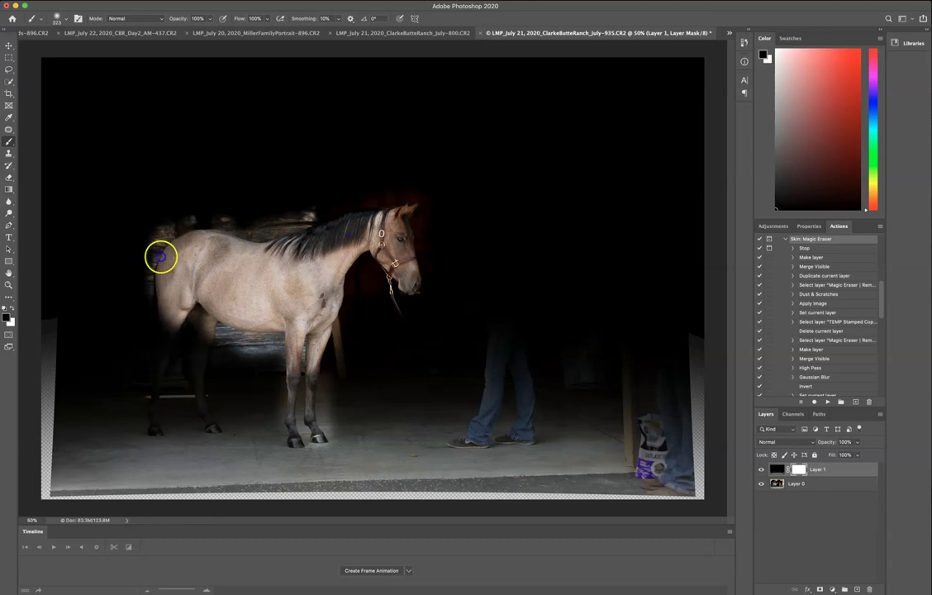
{"action": "mouse_move", "coordinate": [152, 275]}
{"action": "left_mouse_down"}
{"action": "mouse_move", "coordinate": [146, 378]}
{"action": "mouse_move", "coordinate": [168, 328]}
{"action": "mouse_move", "coordinate": [156, 427]}
{"action": "left_mouse_up"}
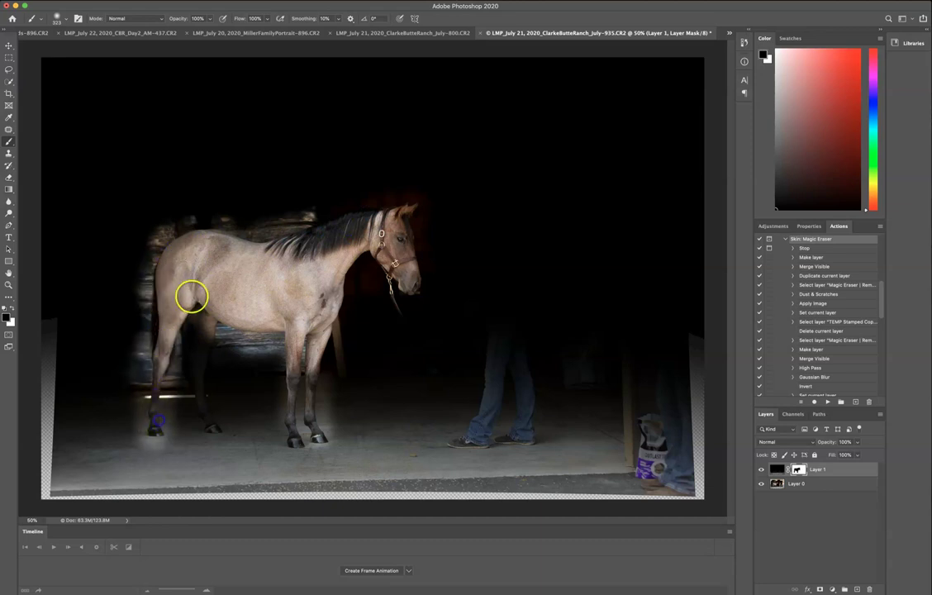
{"action": "mouse_move", "coordinate": [191, 295]}
{"action": "left_mouse_down"}
{"action": "mouse_move", "coordinate": [201, 423]}
{"action": "mouse_move", "coordinate": [211, 422]}
{"action": "mouse_move", "coordinate": [210, 303]}
{"action": "left_mouse_up"}
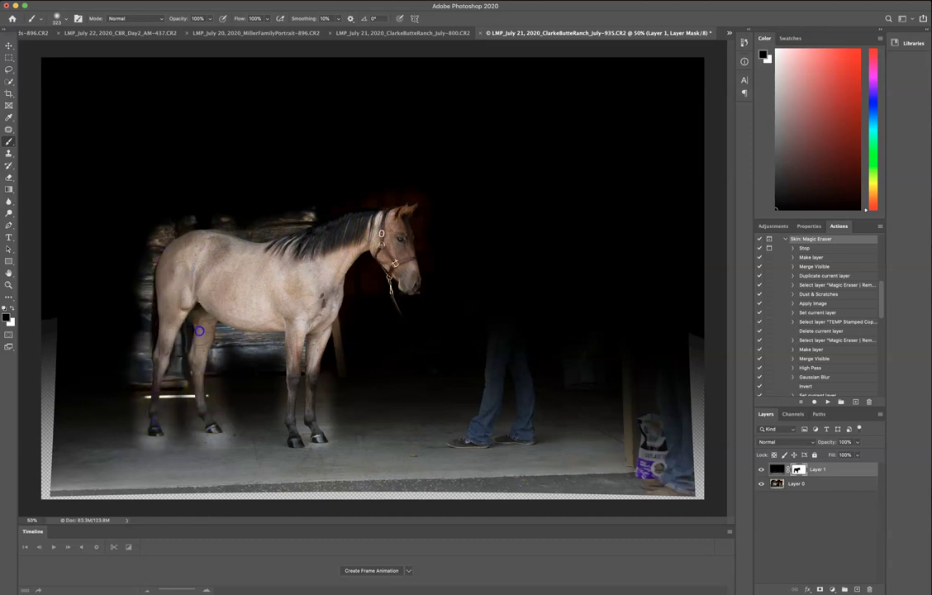
{"action": "left_click_drag", "start_coordinate": [180, 269], "coordinate": [216, 246]}
{"action": "left_click_drag", "start_coordinate": [165, 285], "coordinate": [152, 389]}
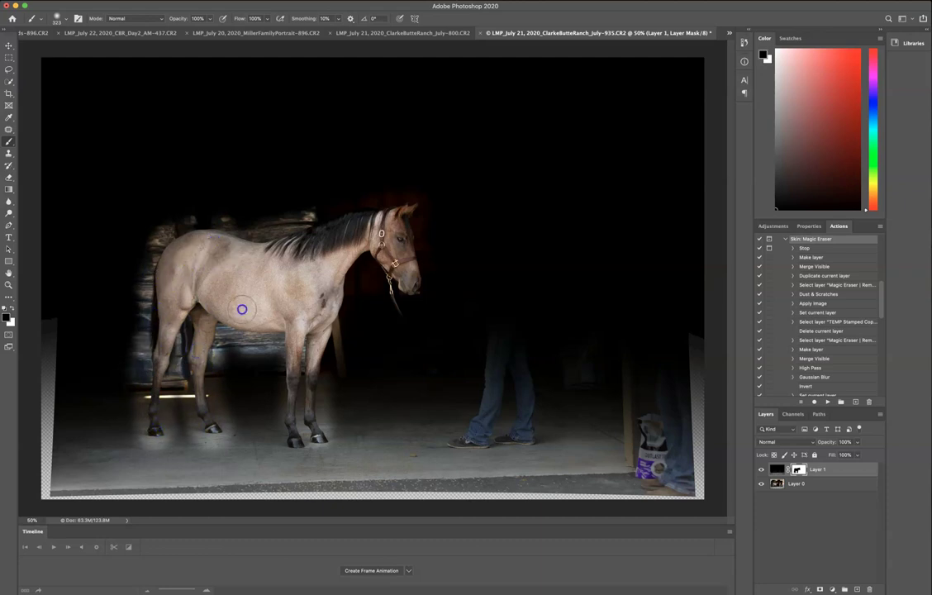
{"action": "mouse_move", "coordinate": [273, 313]}
{"action": "left_mouse_down"}
{"action": "mouse_move", "coordinate": [297, 427]}
{"action": "mouse_move", "coordinate": [290, 411]}
{"action": "mouse_move", "coordinate": [291, 328]}
{"action": "mouse_move", "coordinate": [298, 450]}
{"action": "mouse_move", "coordinate": [318, 438]}
{"action": "mouse_move", "coordinate": [323, 319]}
{"action": "mouse_move", "coordinate": [346, 271]}
{"action": "mouse_move", "coordinate": [367, 257]}
{"action": "left_mouse_up"}
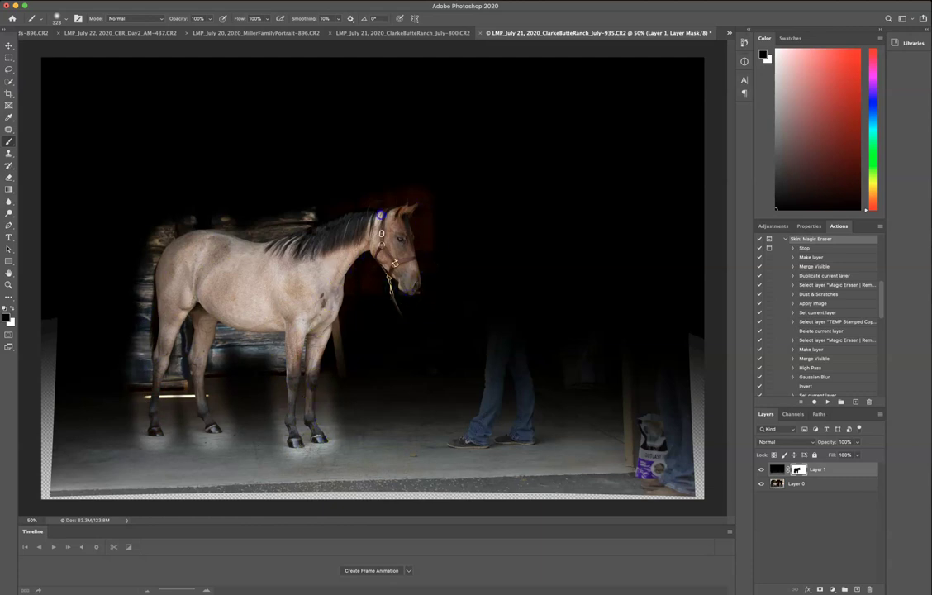
{"action": "left_click_drag", "start_coordinate": [171, 262], "coordinate": [175, 228]}
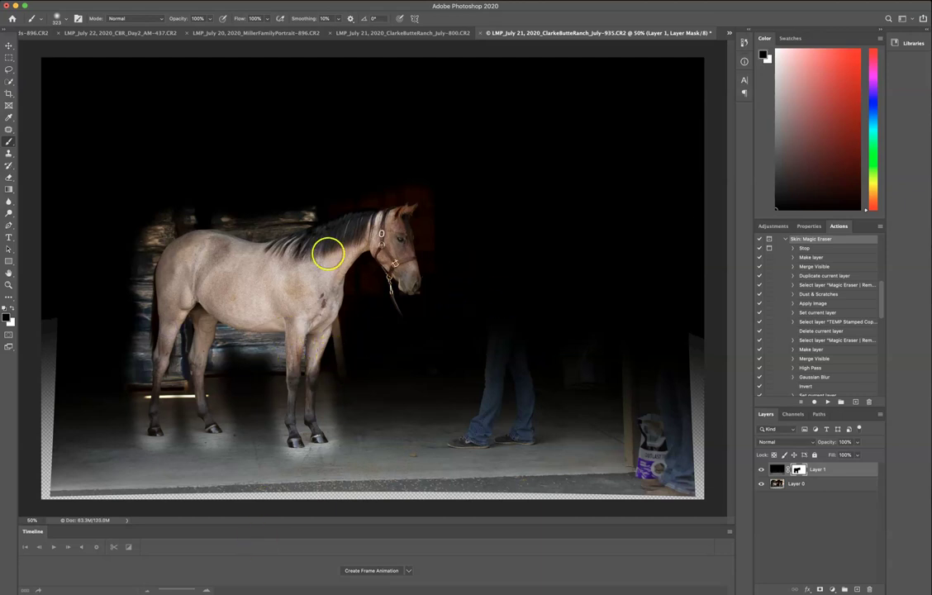
- Paint white on the mask with a 120 px brush to hide the barn background above the horse's back and around its head
{"action": "scroll", "coordinate": [270, 257], "scroll_direction": "up", "scroll_amount": 4}
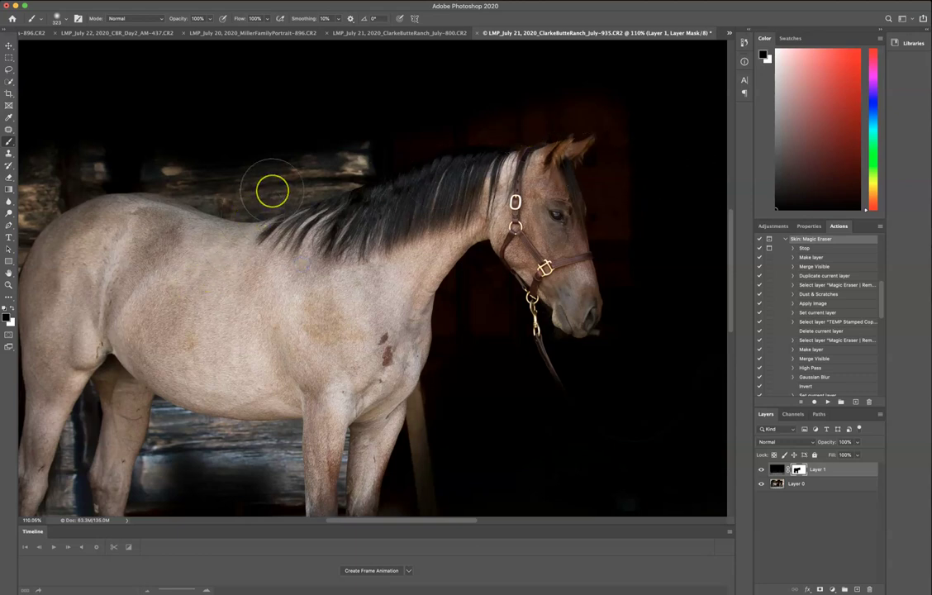
{"action": "left_click", "coordinate": [12, 308]}
{"action": "mouse_move", "coordinate": [225, 171]}
{"action": "left_mouse_down"}
{"action": "mouse_move", "coordinate": [174, 172]}
{"action": "mouse_move", "coordinate": [265, 176]}
{"action": "mouse_move", "coordinate": [181, 164]}
{"action": "mouse_move", "coordinate": [312, 174]}
{"action": "mouse_move", "coordinate": [295, 177]}
{"action": "mouse_move", "coordinate": [380, 139]}
{"action": "left_mouse_up"}
{"action": "mouse_move", "coordinate": [609, 174]}
{"action": "left_mouse_down"}
{"action": "mouse_move", "coordinate": [601, 198]}
{"action": "mouse_move", "coordinate": [617, 228]}
{"action": "mouse_move", "coordinate": [614, 278]}
{"action": "mouse_move", "coordinate": [627, 307]}
{"action": "mouse_move", "coordinate": [598, 359]}
{"action": "left_mouse_up"}
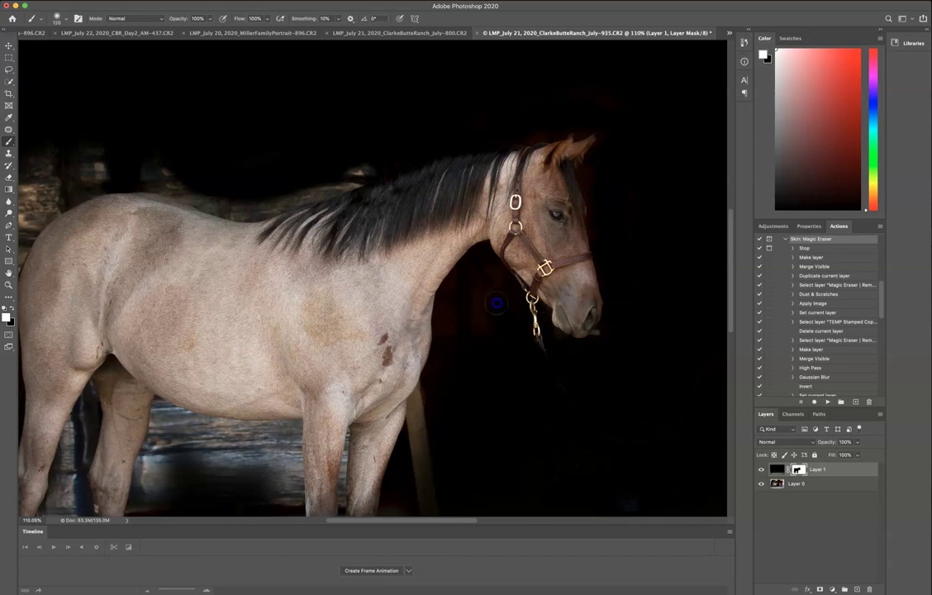
{"action": "mouse_move", "coordinate": [493, 321]}
{"action": "left_mouse_down"}
{"action": "mouse_move", "coordinate": [545, 360]}
{"action": "mouse_move", "coordinate": [526, 325]}
{"action": "mouse_move", "coordinate": [500, 341]}
{"action": "left_mouse_up"}
{"action": "left_click_drag", "start_coordinate": [424, 463], "coordinate": [419, 465]}
- Paint white on the mask to hide the bright background and floor halos under the belly and around the legs and hooves
{"action": "left_click_drag", "start_coordinate": [438, 425], "coordinate": [566, 241]}
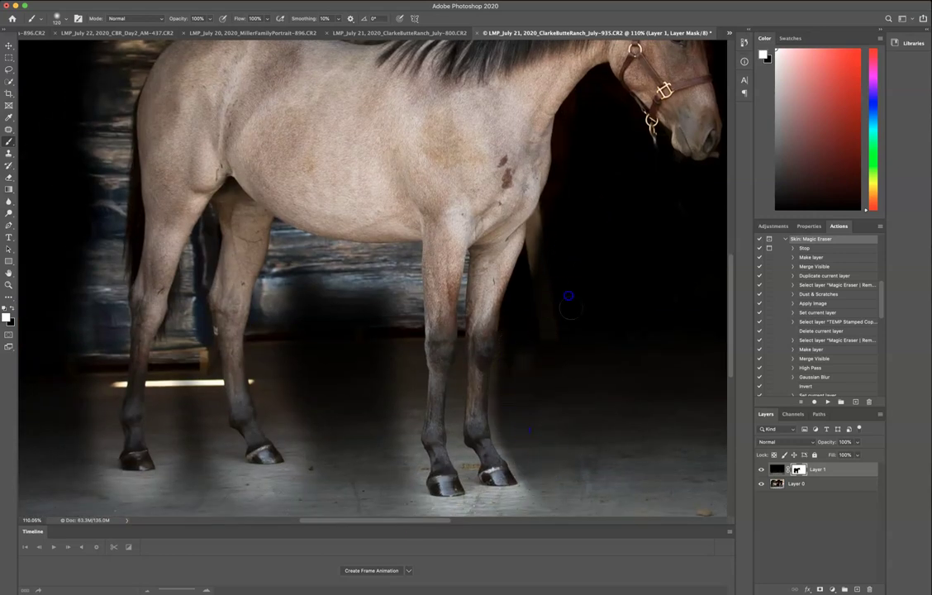
{"action": "mouse_move", "coordinate": [378, 253]}
{"action": "left_mouse_down"}
{"action": "mouse_move", "coordinate": [322, 261]}
{"action": "mouse_move", "coordinate": [256, 241]}
{"action": "mouse_move", "coordinate": [281, 281]}
{"action": "mouse_move", "coordinate": [352, 248]}
{"action": "mouse_move", "coordinate": [357, 339]}
{"action": "mouse_move", "coordinate": [403, 496]}
{"action": "mouse_move", "coordinate": [387, 301]}
{"action": "mouse_move", "coordinate": [342, 291]}
{"action": "mouse_move", "coordinate": [301, 374]}
{"action": "mouse_move", "coordinate": [279, 345]}
{"action": "left_mouse_up"}
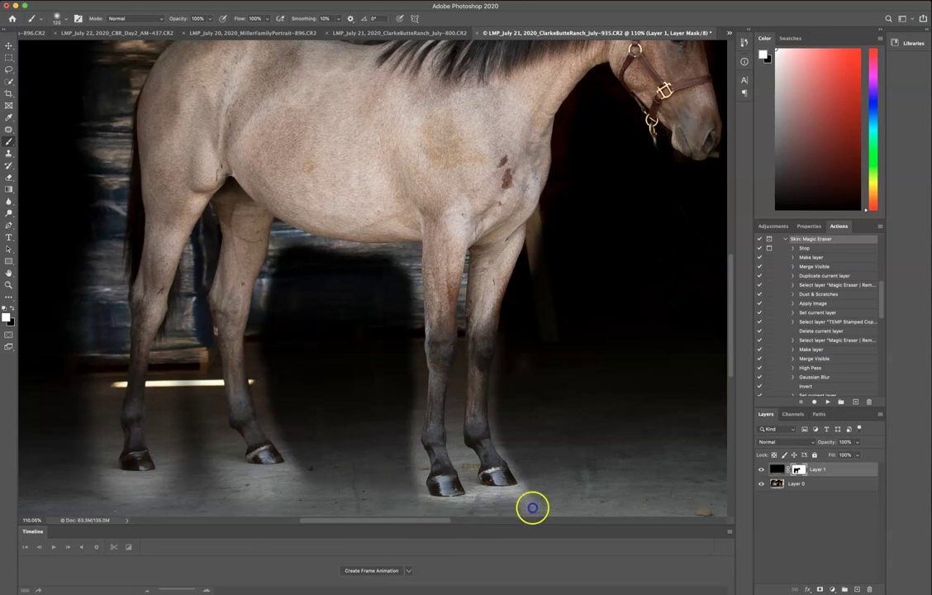
{"action": "scroll", "coordinate": [447, 522], "scroll_direction": "down", "scroll_amount": 5}
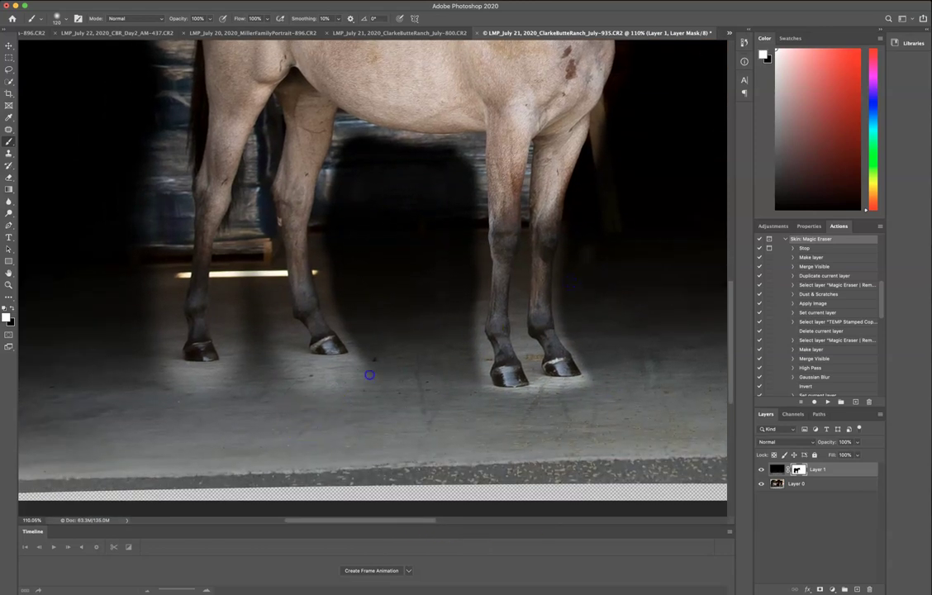
{"action": "mouse_move", "coordinate": [273, 390]}
{"action": "left_mouse_down"}
{"action": "mouse_move", "coordinate": [248, 394]}
{"action": "mouse_move", "coordinate": [257, 318]}
{"action": "mouse_move", "coordinate": [239, 259]}
{"action": "mouse_move", "coordinate": [249, 277]}
{"action": "mouse_move", "coordinate": [245, 250]}
{"action": "mouse_move", "coordinate": [230, 313]}
{"action": "mouse_move", "coordinate": [243, 374]}
{"action": "mouse_move", "coordinate": [208, 396]}
{"action": "mouse_move", "coordinate": [149, 380]}
{"action": "left_mouse_up"}
{"action": "left_click_drag", "start_coordinate": [159, 210], "coordinate": [156, 381]}
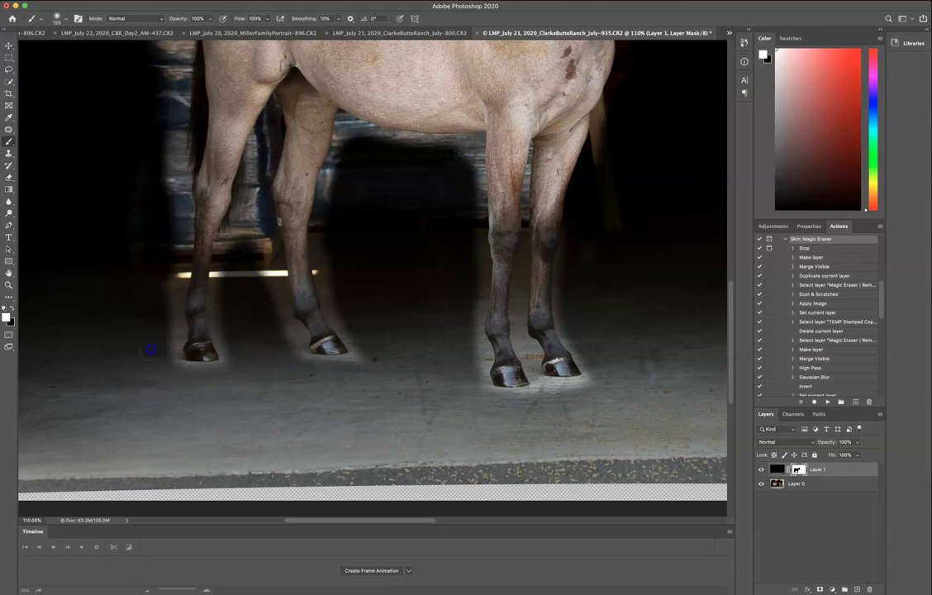
- Hide the remaining hay stacks above the horse's rump, back and mane with white mask strokes, resizing the brush to fit each edge
{"action": "left_click_drag", "start_coordinate": [295, 190], "coordinate": [366, 418]}
{"action": "left_click_drag", "start_coordinate": [248, 140], "coordinate": [307, 140], "text": "ctrl+alt"}
{"action": "mouse_move", "coordinate": [216, 172]}
{"action": "left_mouse_down"}
{"action": "mouse_move", "coordinate": [290, 105]}
{"action": "mouse_move", "coordinate": [235, 130]}
{"action": "mouse_move", "coordinate": [349, 83]}
{"action": "left_mouse_up"}
{"action": "left_click_drag", "start_coordinate": [388, 113], "coordinate": [357, 112], "text": "ctrl+alt"}
{"action": "left_click_drag", "start_coordinate": [609, 121], "coordinate": [643, 111]}
{"action": "mouse_move", "coordinate": [618, 119]}
{"action": "left_mouse_down", "text": "ctrl+alt"}
{"action": "mouse_move", "coordinate": [578, 120]}
{"action": "mouse_move", "coordinate": [576, 132]}
{"action": "mouse_move", "coordinate": [650, 101]}
{"action": "left_mouse_up", "text": "ctrl+alt"}
{"action": "mouse_move", "coordinate": [581, 132]}
{"action": "left_mouse_down"}
{"action": "mouse_move", "coordinate": [557, 187]}
{"action": "mouse_move", "coordinate": [531, 149]}
{"action": "mouse_move", "coordinate": [498, 141]}
{"action": "mouse_move", "coordinate": [580, 137]}
{"action": "mouse_move", "coordinate": [614, 123]}
{"action": "left_mouse_up"}
{"action": "mouse_move", "coordinate": [478, 131]}
{"action": "left_mouse_down", "text": "ctrl+alt"}
{"action": "mouse_move", "coordinate": [512, 137]}
{"action": "mouse_move", "coordinate": [359, 105]}
{"action": "mouse_move", "coordinate": [286, 109]}
{"action": "mouse_move", "coordinate": [225, 264]}
{"action": "mouse_move", "coordinate": [241, 378]}
{"action": "left_mouse_up", "text": "ctrl+alt"}
- Paint white on the mask around the horse's ears and forehead to hide leftover background, and undo the last stroke
{"action": "left_click_drag", "start_coordinate": [441, 348], "coordinate": [491, 157]}
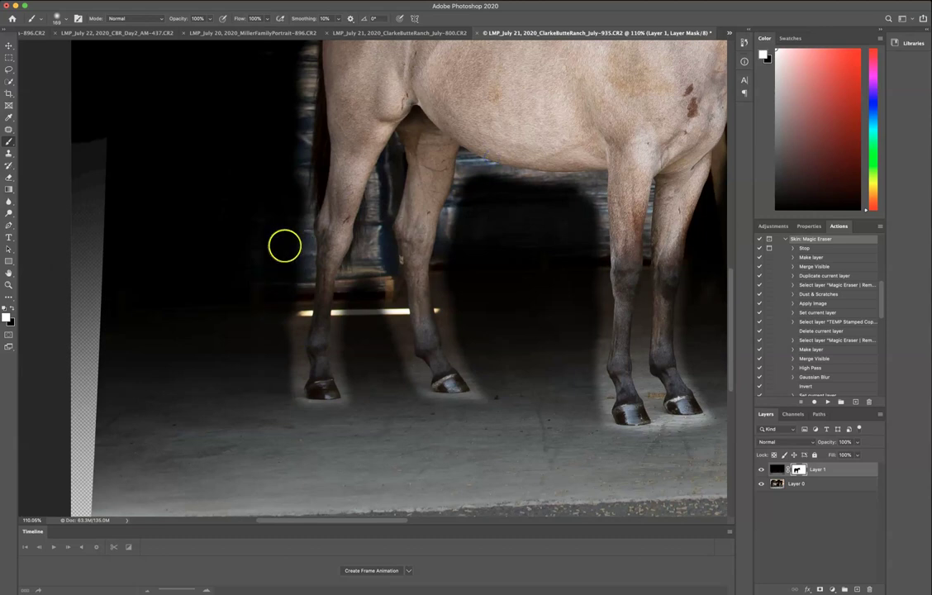
{"action": "scroll", "coordinate": [567, 389], "scroll_direction": "right", "scroll_amount": 5}
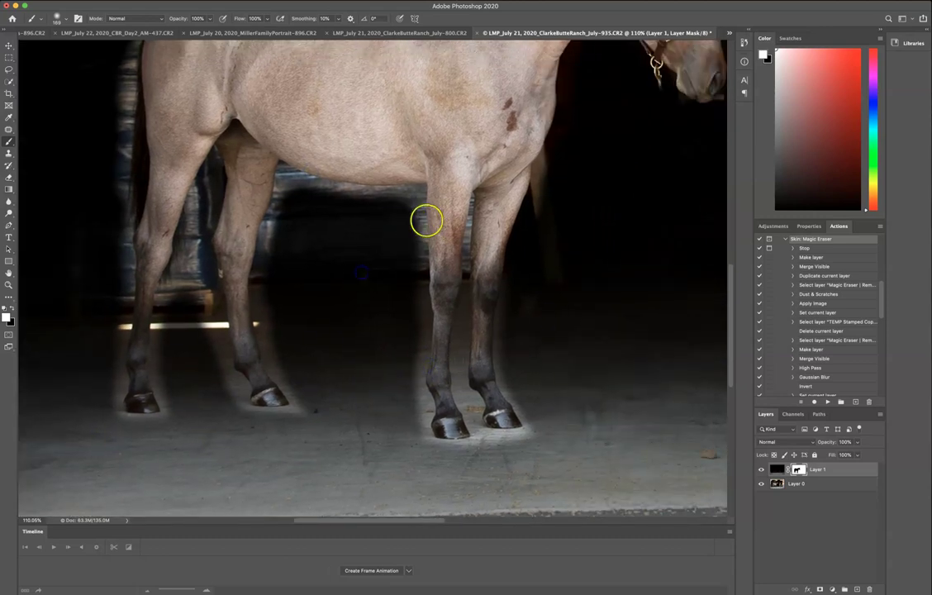
{"action": "scroll", "coordinate": [426, 217], "scroll_direction": "down", "scroll_amount": 3}
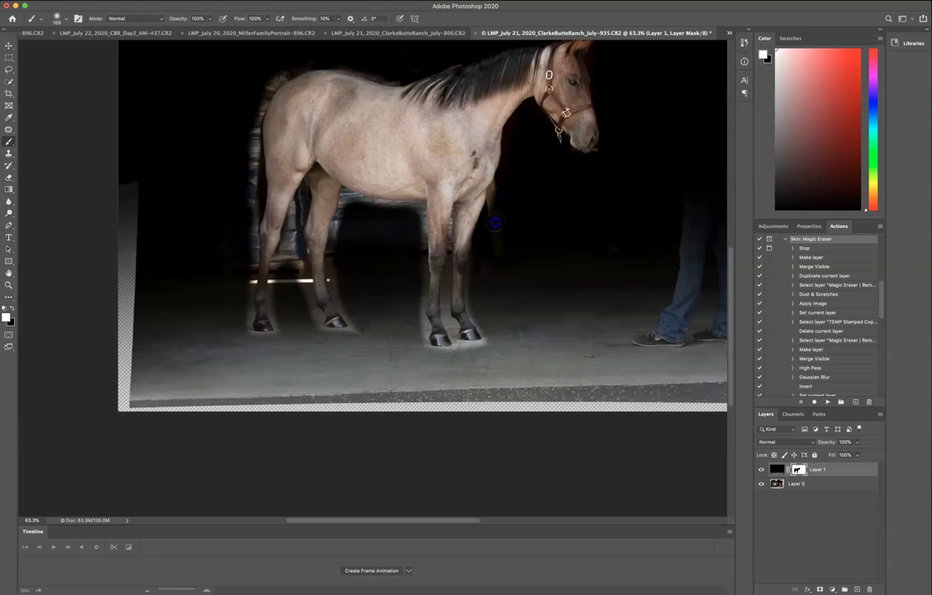
{"action": "left_click_drag", "start_coordinate": [570, 138], "coordinate": [483, 210]}
{"action": "left_click_drag", "start_coordinate": [513, 123], "coordinate": [545, 137]}
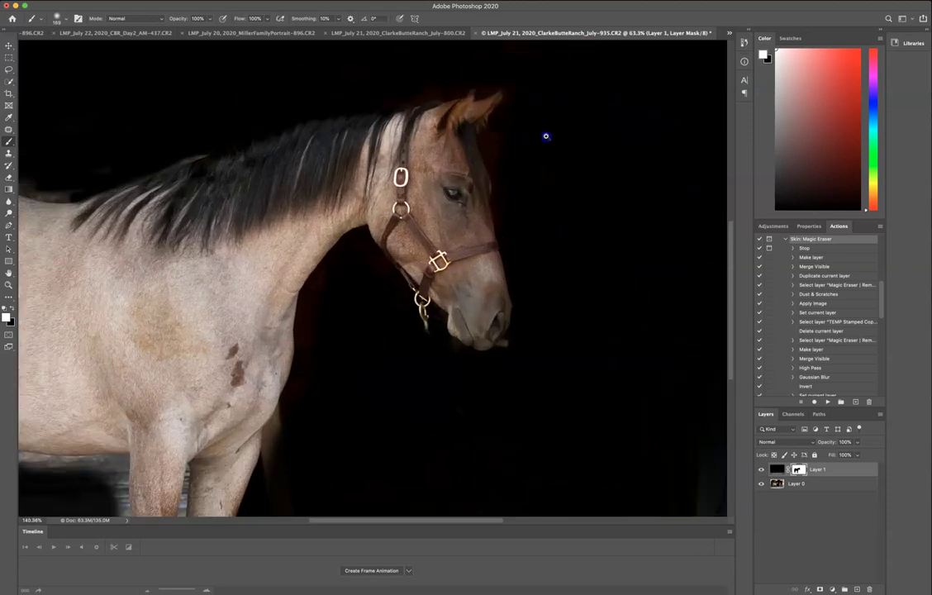
{"action": "left_click_drag", "start_coordinate": [510, 172], "coordinate": [456, 189]}
{"action": "left_click_drag", "start_coordinate": [499, 144], "coordinate": [538, 149]}
{"action": "mouse_move", "coordinate": [456, 153]}
{"action": "left_mouse_down"}
{"action": "mouse_move", "coordinate": [443, 158]}
{"action": "mouse_move", "coordinate": [489, 183]}
{"action": "mouse_move", "coordinate": [481, 177]}
{"action": "left_mouse_up"}
{"action": "mouse_move", "coordinate": [481, 177]}
{"action": "left_mouse_down"}
{"action": "mouse_move", "coordinate": [552, 186]}
{"action": "mouse_move", "coordinate": [529, 202]}
{"action": "mouse_move", "coordinate": [531, 86]}
{"action": "mouse_move", "coordinate": [548, 461]}
{"action": "mouse_move", "coordinate": [434, 195]}
{"action": "left_mouse_up"}
{"action": "mouse_move", "coordinate": [459, 149]}
{"action": "left_mouse_down"}
{"action": "mouse_move", "coordinate": [493, 286]}
{"action": "mouse_move", "coordinate": [485, 314]}
{"action": "mouse_move", "coordinate": [500, 244]}
{"action": "mouse_move", "coordinate": [544, 212]}
{"action": "mouse_move", "coordinate": [497, 146]}
{"action": "mouse_move", "coordinate": [514, 236]}
{"action": "left_mouse_up"}
{"action": "key", "text": "super+z"}
- Trace the horse's forelock and face down past the noseband with a small white brush to clean the mask edge
{"action": "left_click_drag", "start_coordinate": [495, 174], "coordinate": [485, 2]}
{"action": "left_click_drag", "start_coordinate": [465, 140], "coordinate": [440, 143]}
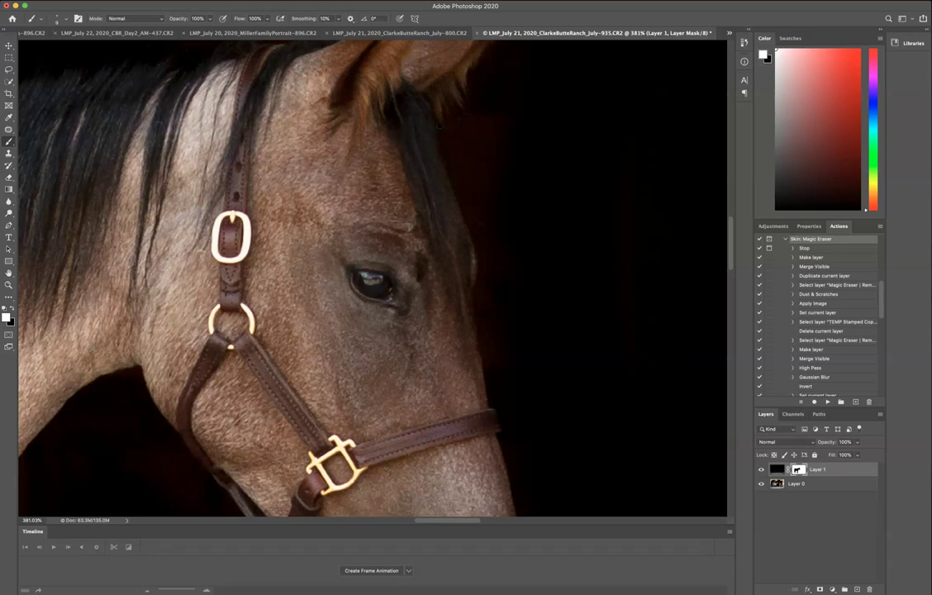
{"action": "left_click_drag", "start_coordinate": [439, 126], "coordinate": [446, 160]}
{"action": "left_click_drag", "start_coordinate": [484, 307], "coordinate": [490, 384]}
{"action": "left_click_drag", "start_coordinate": [500, 436], "coordinate": [513, 472]}
- Clean the mask edge along the bridge of the horse's nose and its muzzle with white strokes
{"action": "left_click_drag", "start_coordinate": [531, 289], "coordinate": [524, 134]}
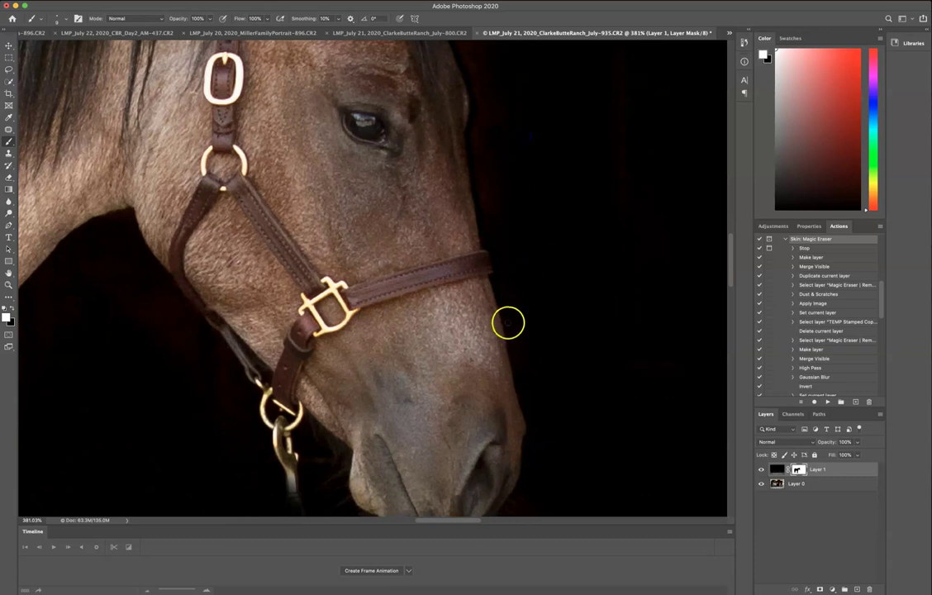
{"action": "left_click", "coordinate": [511, 350]}
{"action": "mouse_move", "coordinate": [527, 467]}
{"action": "left_mouse_down"}
{"action": "mouse_move", "coordinate": [566, 464]}
{"action": "mouse_move", "coordinate": [567, 247]}
{"action": "left_mouse_up"}
{"action": "mouse_move", "coordinate": [524, 336]}
{"action": "left_mouse_down"}
{"action": "mouse_move", "coordinate": [498, 367]}
{"action": "mouse_move", "coordinate": [525, 354]}
{"action": "mouse_move", "coordinate": [503, 370]}
{"action": "mouse_move", "coordinate": [530, 336]}
{"action": "mouse_move", "coordinate": [509, 382]}
{"action": "mouse_move", "coordinate": [537, 313]}
{"action": "left_mouse_up"}
{"action": "mouse_move", "coordinate": [555, 186]}
{"action": "left_mouse_down"}
{"action": "mouse_move", "coordinate": [561, 153]}
{"action": "mouse_move", "coordinate": [535, 244]}
{"action": "mouse_move", "coordinate": [564, 195]}
{"action": "mouse_move", "coordinate": [507, 230]}
{"action": "mouse_move", "coordinate": [550, 163]}
{"action": "mouse_move", "coordinate": [562, 120]}
{"action": "mouse_move", "coordinate": [556, 197]}
{"action": "left_mouse_up"}
- Paint out the reddish background beside the horse's brow with a 20 px white brush on the mask
{"action": "key", "text": "space"}
{"action": "scroll", "coordinate": [556, 196], "scroll_direction": "up", "scroll_amount": 5}
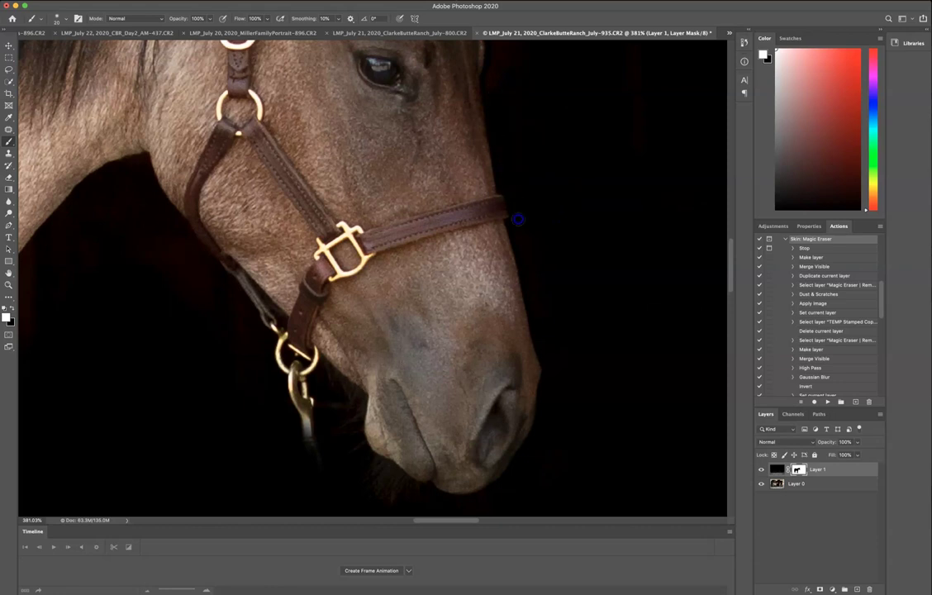
{"action": "scroll", "coordinate": [558, 361], "scroll_direction": "up", "scroll_amount": 7}
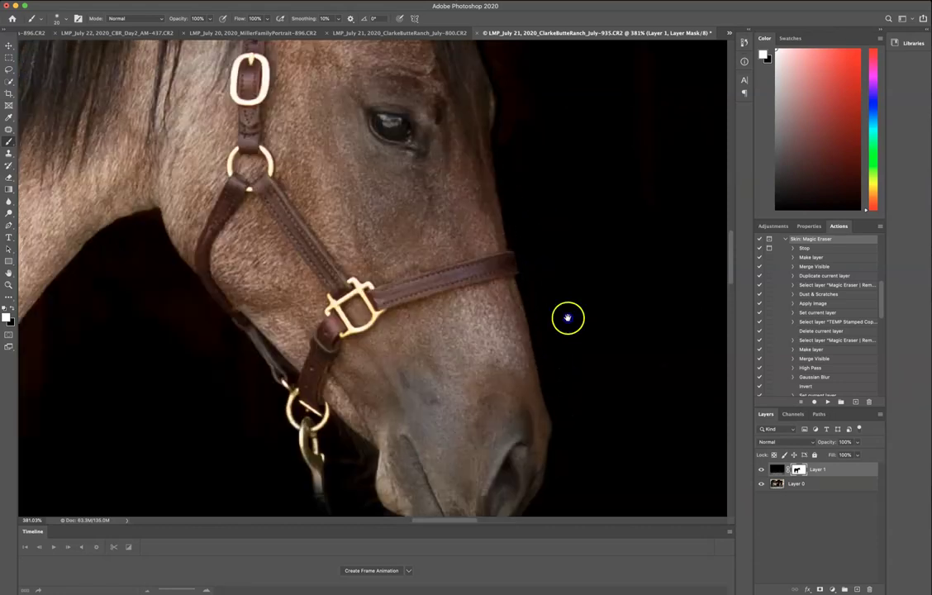
{"action": "scroll", "coordinate": [528, 135], "scroll_direction": "up", "scroll_amount": 5}
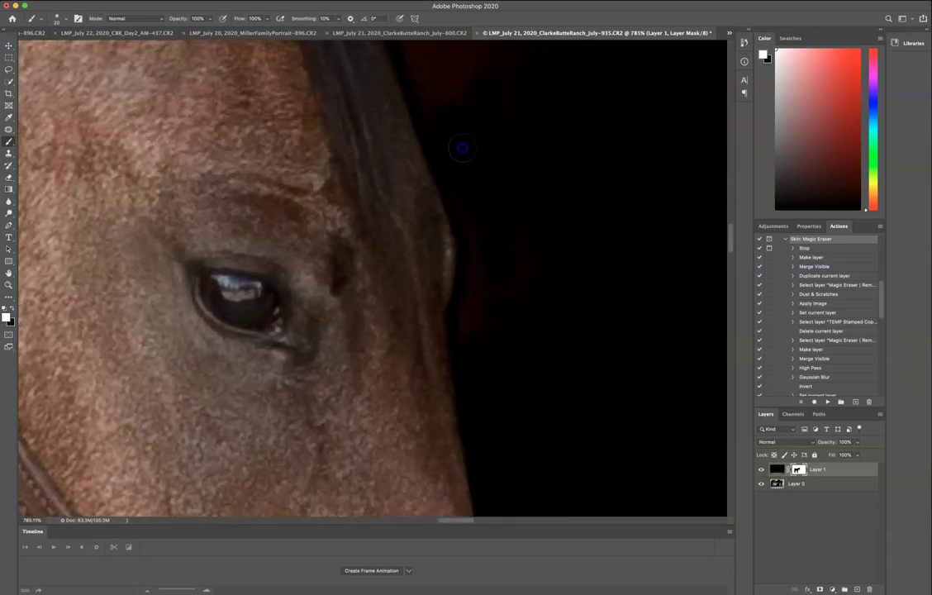
{"action": "left_click_drag", "start_coordinate": [477, 333], "coordinate": [471, 337]}
- Hide the remaining reddish background along the forelock and upper forehead with fine white strokes on the mask
{"action": "left_click_drag", "start_coordinate": [508, 116], "coordinate": [501, 412]}
{"action": "mouse_move", "coordinate": [401, 285]}
{"action": "left_mouse_down"}
{"action": "mouse_move", "coordinate": [397, 278]}
{"action": "mouse_move", "coordinate": [446, 405]}
{"action": "mouse_move", "coordinate": [425, 340]}
{"action": "mouse_move", "coordinate": [490, 375]}
{"action": "left_mouse_up"}
{"action": "left_click", "coordinate": [474, 270]}
{"action": "left_click_drag", "start_coordinate": [506, 281], "coordinate": [465, 288]}
{"action": "left_click_drag", "start_coordinate": [493, 422], "coordinate": [459, 310]}
{"action": "left_click_drag", "start_coordinate": [463, 239], "coordinate": [503, 242]}
{"action": "scroll", "coordinate": [501, 239], "scroll_direction": "up", "scroll_amount": 3}
{"action": "left_click", "coordinate": [435, 124]}
{"action": "left_click_drag", "start_coordinate": [463, 400], "coordinate": [470, 76]}
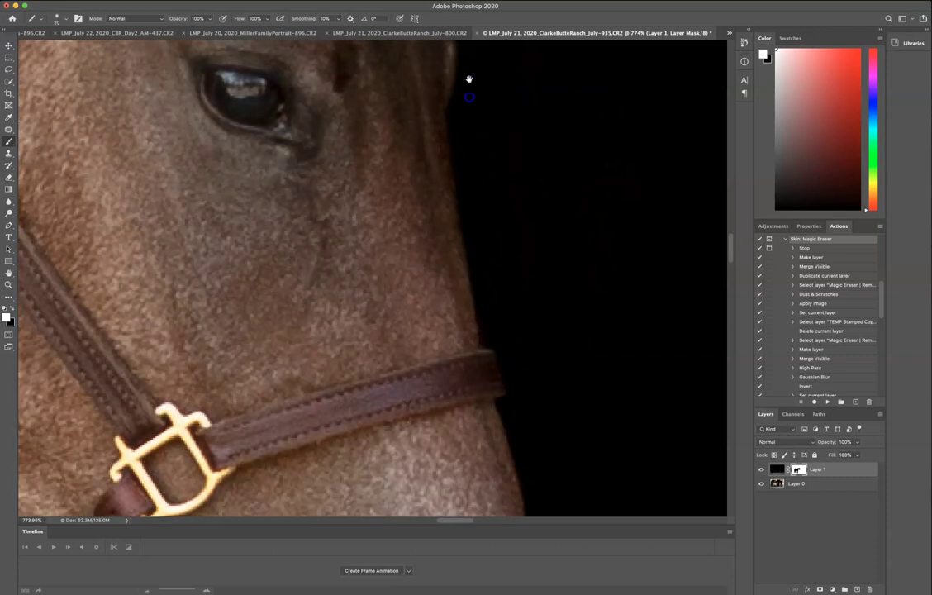
- Paint out the whiskers and leftover background below the horse's muzzle and chin with a 20 px white brush on the mask
{"action": "left_click_drag", "start_coordinate": [485, 437], "coordinate": [503, 346]}
{"action": "left_click", "coordinate": [553, 271]}
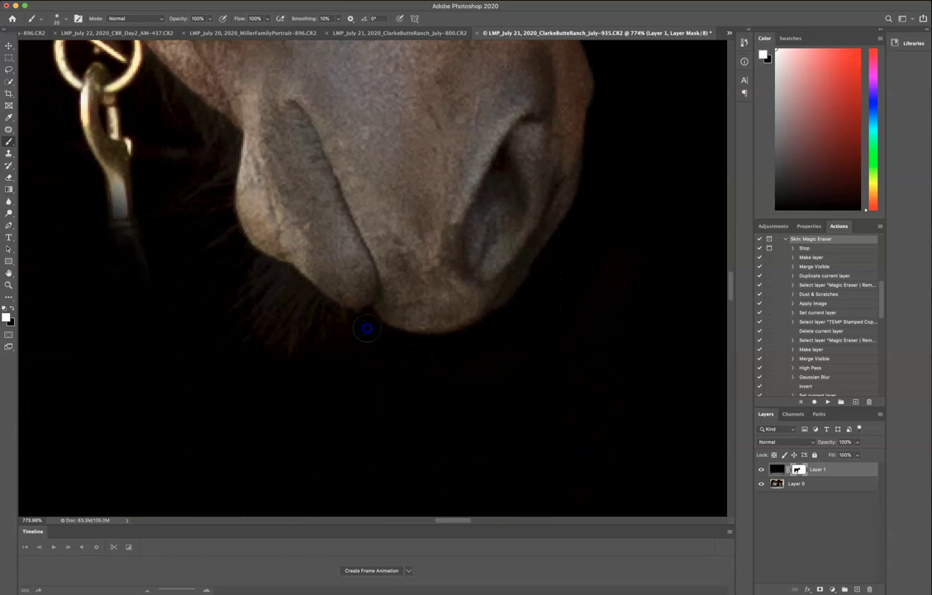
{"action": "mouse_move", "coordinate": [365, 329]}
{"action": "left_mouse_down"}
{"action": "mouse_move", "coordinate": [281, 294]}
{"action": "mouse_move", "coordinate": [244, 256]}
{"action": "mouse_move", "coordinate": [243, 283]}
{"action": "mouse_move", "coordinate": [301, 356]}
{"action": "left_mouse_up"}
{"action": "left_click_drag", "start_coordinate": [415, 344], "coordinate": [605, 447]}
{"action": "left_click", "coordinate": [468, 304]}
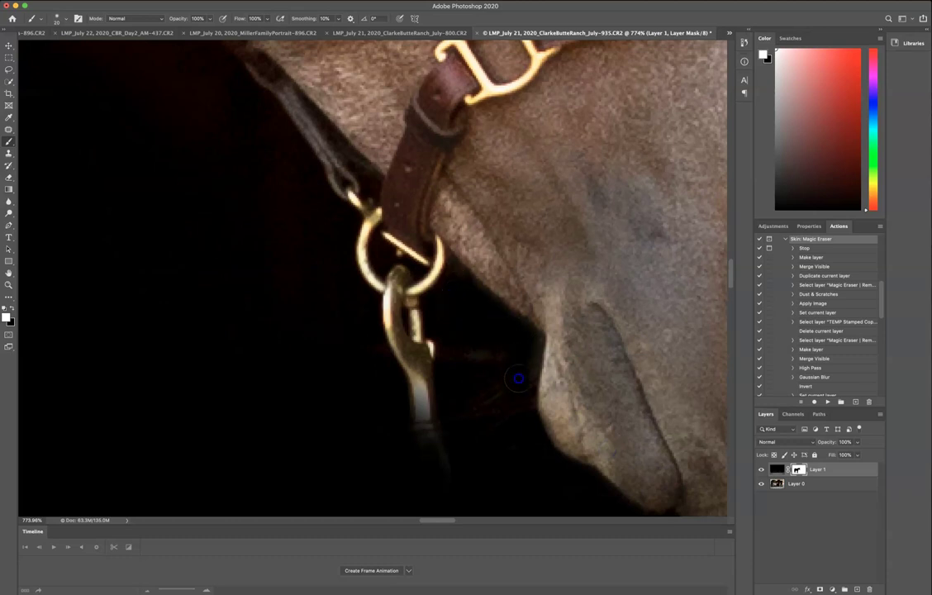
{"action": "left_click_drag", "start_coordinate": [518, 361], "coordinate": [542, 469]}
{"action": "mouse_move", "coordinate": [499, 379]}
{"action": "left_mouse_down"}
{"action": "mouse_move", "coordinate": [488, 433]}
{"action": "mouse_move", "coordinate": [464, 348]}
{"action": "mouse_move", "coordinate": [489, 404]}
{"action": "left_mouse_up"}
{"action": "left_click_drag", "start_coordinate": [501, 363], "coordinate": [562, 295]}
- Hide the lead rope clip hanging from the halter ring with small white strokes on the mask
{"action": "mouse_move", "coordinate": [474, 386]}
{"action": "left_mouse_down"}
{"action": "mouse_move", "coordinate": [464, 322]}
{"action": "mouse_move", "coordinate": [491, 433]}
{"action": "mouse_move", "coordinate": [511, 425]}
{"action": "mouse_move", "coordinate": [520, 326]}
{"action": "mouse_move", "coordinate": [462, 304]}
{"action": "mouse_move", "coordinate": [482, 293]}
{"action": "mouse_move", "coordinate": [429, 286]}
{"action": "left_mouse_up"}
{"action": "left_click_drag", "start_coordinate": [487, 293], "coordinate": [473, 292]}
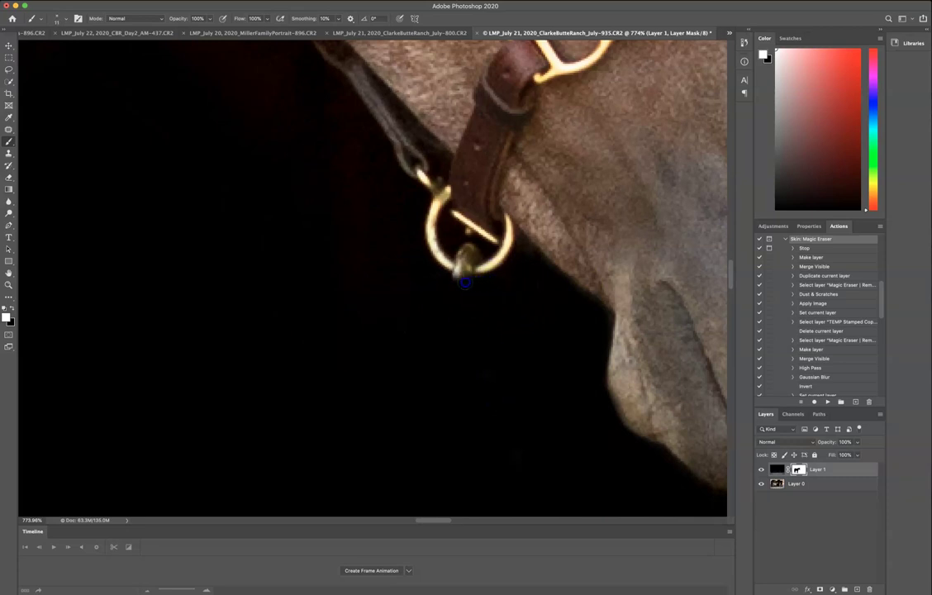
{"action": "left_click", "coordinate": [453, 232]}
{"action": "mouse_move", "coordinate": [468, 259]}
{"action": "left_mouse_down"}
{"action": "mouse_move", "coordinate": [447, 239]}
{"action": "mouse_move", "coordinate": [458, 233]}
{"action": "left_mouse_up"}
{"action": "scroll", "coordinate": [507, 310], "scroll_direction": "down", "scroll_amount": 3}
- Paint out the reddish background between the horse's jaw, throat and neck with white on the mask
{"action": "left_click_drag", "start_coordinate": [389, 200], "coordinate": [413, 204]}
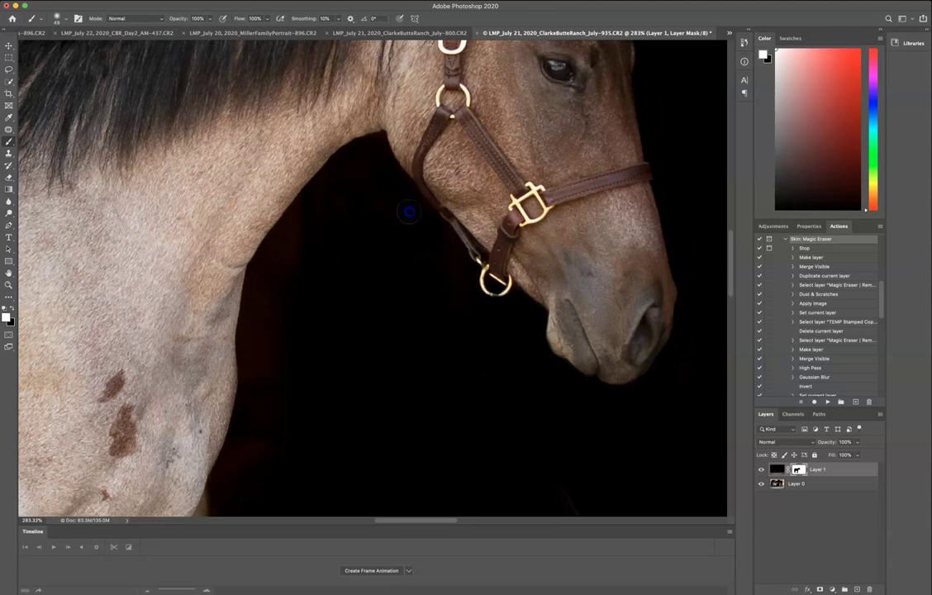
{"action": "left_click", "coordinate": [440, 254]}
{"action": "left_click_drag", "start_coordinate": [438, 247], "coordinate": [451, 267]}
{"action": "left_click_drag", "start_coordinate": [371, 204], "coordinate": [359, 208]}
{"action": "left_click_drag", "start_coordinate": [403, 183], "coordinate": [391, 170]}
{"action": "left_click_drag", "start_coordinate": [335, 165], "coordinate": [329, 165]}
- Trace the front edge of the horse's neck and chest in white, and hide the reddish background beside it with a 61 px brush
{"action": "mouse_move", "coordinate": [288, 220]}
{"action": "left_mouse_down"}
{"action": "mouse_move", "coordinate": [269, 234]}
{"action": "mouse_move", "coordinate": [248, 293]}
{"action": "mouse_move", "coordinate": [250, 265]}
{"action": "mouse_move", "coordinate": [242, 366]}
{"action": "left_mouse_up"}
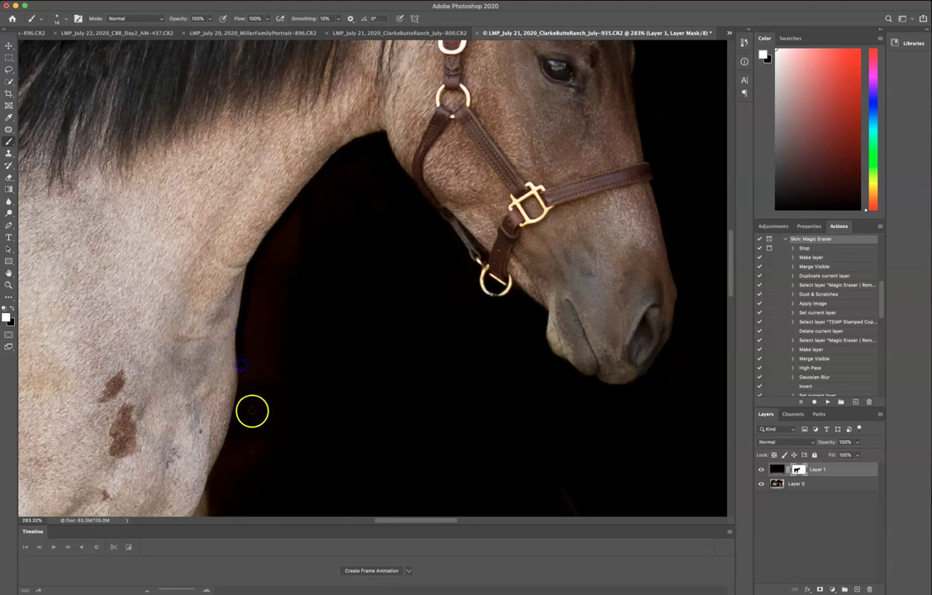
{"action": "left_click_drag", "start_coordinate": [252, 410], "coordinate": [243, 388]}
{"action": "left_click_drag", "start_coordinate": [269, 440], "coordinate": [293, 300]}
{"action": "mouse_move", "coordinate": [242, 376]}
{"action": "left_mouse_down"}
{"action": "mouse_move", "coordinate": [229, 418]}
{"action": "mouse_move", "coordinate": [269, 309]}
{"action": "mouse_move", "coordinate": [278, 334]}
{"action": "left_mouse_up"}
{"action": "left_click_drag", "start_coordinate": [289, 224], "coordinate": [301, 174]}
{"action": "left_click_drag", "start_coordinate": [303, 130], "coordinate": [287, 205]}
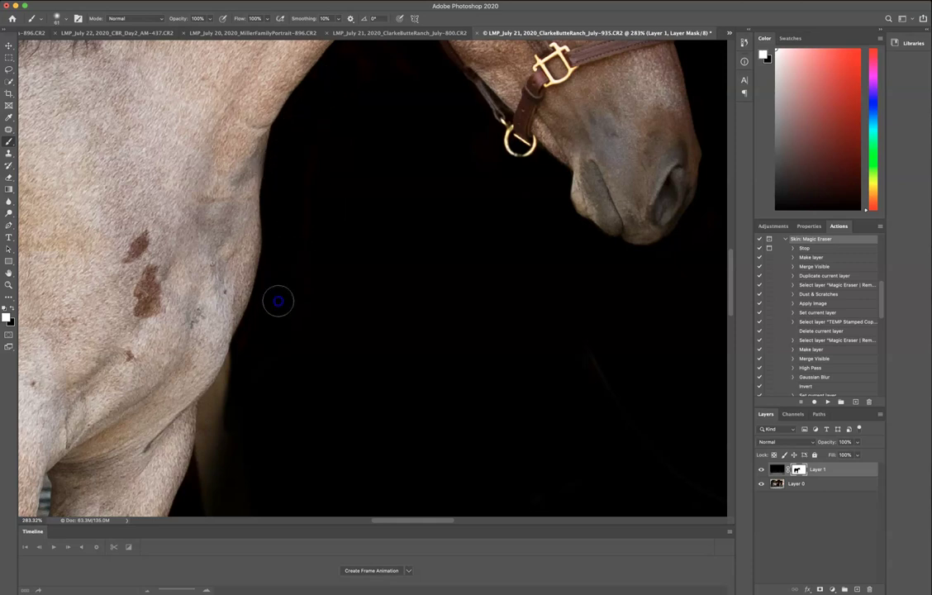
{"action": "mouse_move", "coordinate": [291, 312]}
{"action": "left_mouse_down"}
{"action": "mouse_move", "coordinate": [308, 321]}
{"action": "mouse_move", "coordinate": [354, 255]}
{"action": "left_mouse_up"}
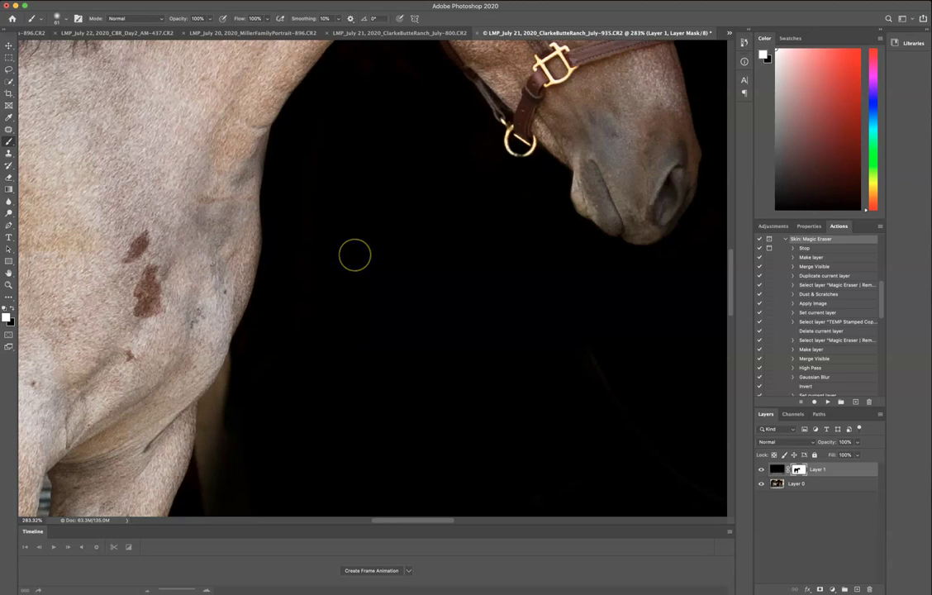
- Restore the front edge of the horse's chest with black strokes on the mask, and switch back to white
{"action": "key", "text": "x"}
{"action": "left_click_drag", "start_coordinate": [238, 148], "coordinate": [218, 148]}
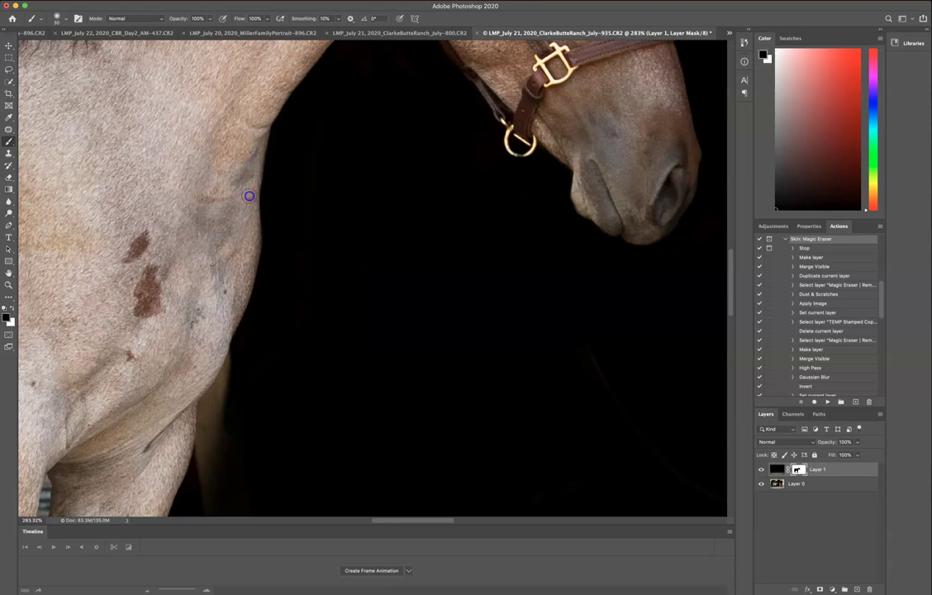
{"action": "mouse_move", "coordinate": [248, 200]}
{"action": "left_mouse_down"}
{"action": "mouse_move", "coordinate": [241, 212]}
{"action": "mouse_move", "coordinate": [237, 162]}
{"action": "left_mouse_up"}
{"action": "key", "text": "x"}
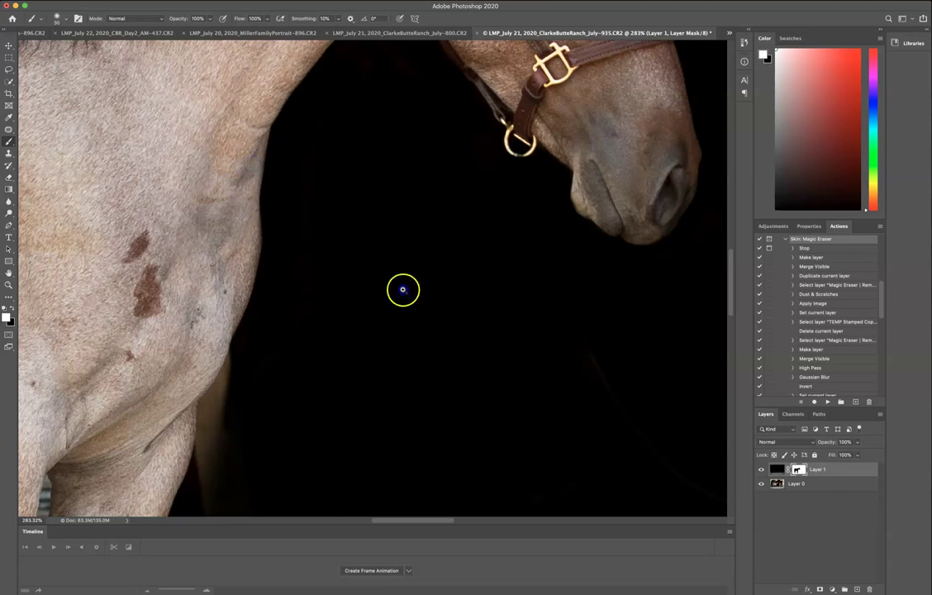
- Try to set the foreground colour to bright red while the layer mask is active
{"action": "left_click_drag", "start_coordinate": [420, 289], "coordinate": [385, 293]}
{"action": "scroll", "coordinate": [386, 292], "scroll_direction": "down", "scroll_amount": 2}
{"action": "left_click", "coordinate": [7, 314]}
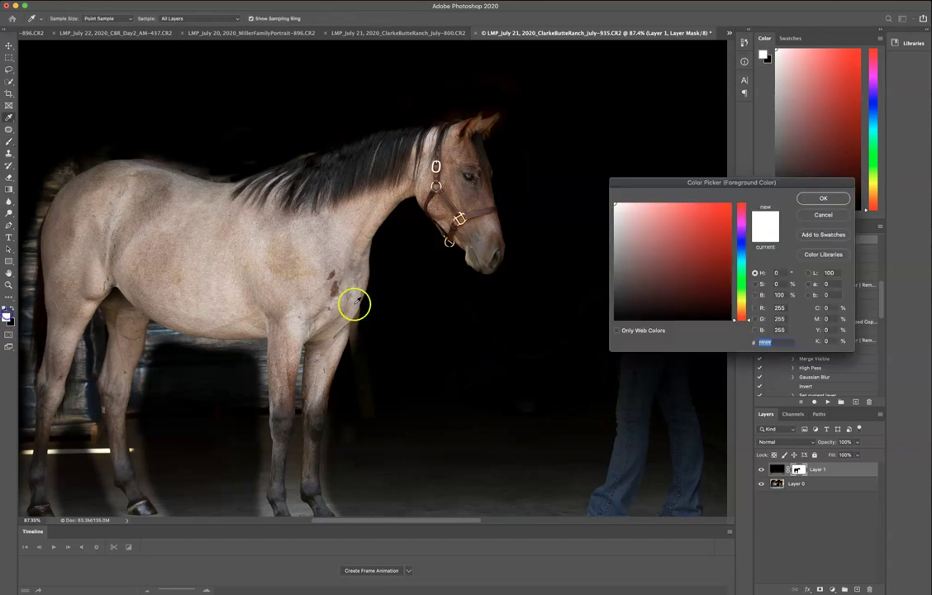
{"action": "left_click", "coordinate": [708, 214]}
{"action": "left_click", "coordinate": [834, 198]}
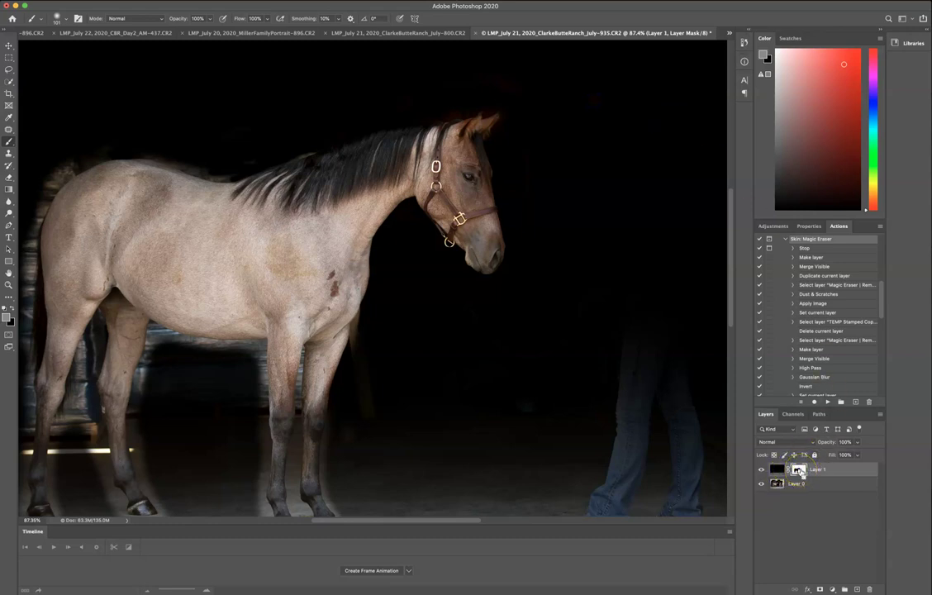
- Stamp the visible image onto a new layer and set up a hard 100 px brush with a bright red foreground colour
{"action": "key", "text": "super+alt+shift+e"}
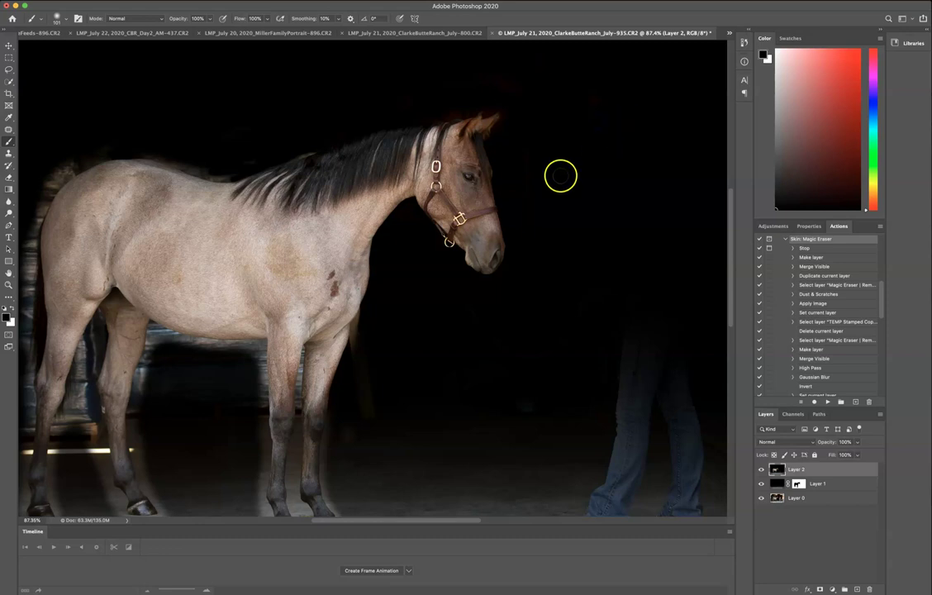
{"action": "left_click", "coordinate": [7, 316]}
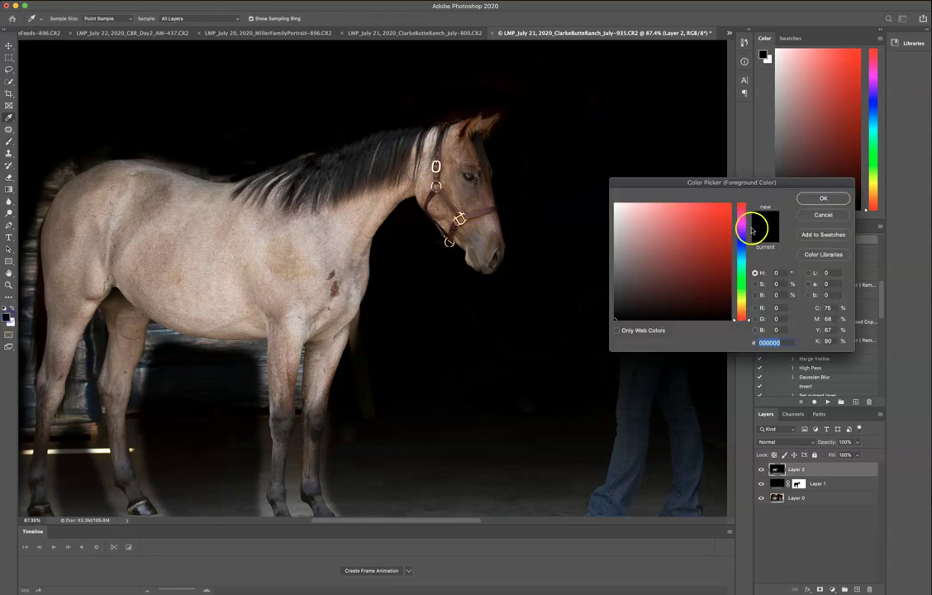
{"action": "left_click", "coordinate": [724, 209]}
{"action": "left_click", "coordinate": [822, 199]}
{"action": "left_click_drag", "start_coordinate": [636, 145], "coordinate": [668, 471]}
{"action": "mouse_move", "coordinate": [620, 115]}
{"action": "left_mouse_down"}
{"action": "mouse_move", "coordinate": [593, 121]}
{"action": "mouse_move", "coordinate": [605, 122]}
{"action": "left_mouse_up"}
- Draw a red rectangle from connected straight brush lines beside the horse's head and fill its inside with a larger brush
{"action": "left_click", "coordinate": [578, 118]}
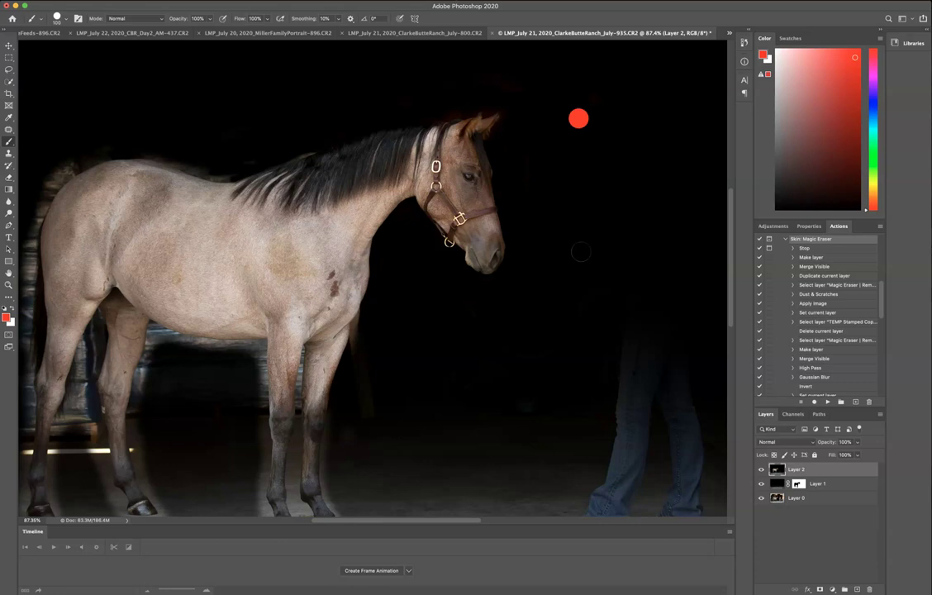
{"action": "left_click", "coordinate": [579, 252], "text": "shift"}
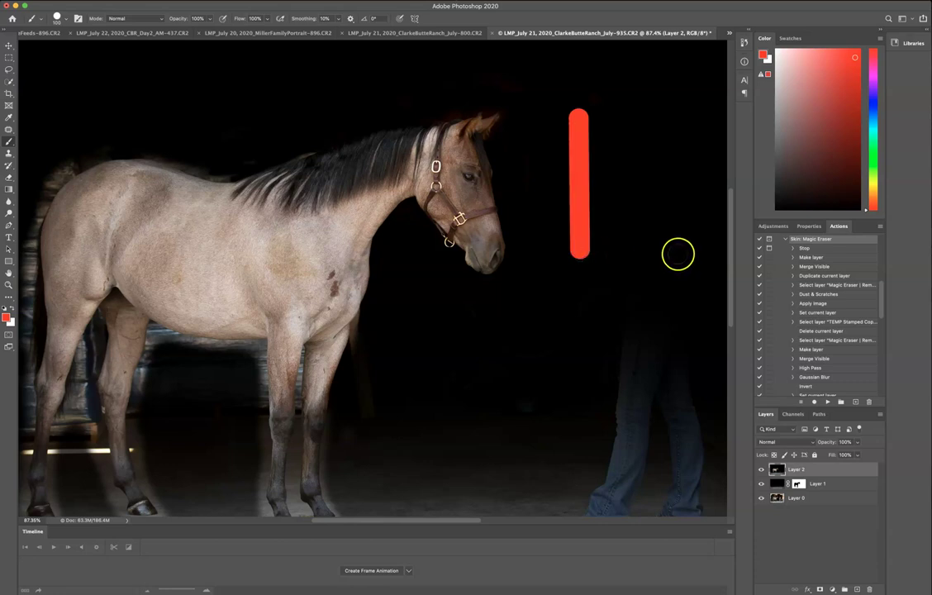
{"action": "left_click", "coordinate": [676, 251], "text": "shift"}
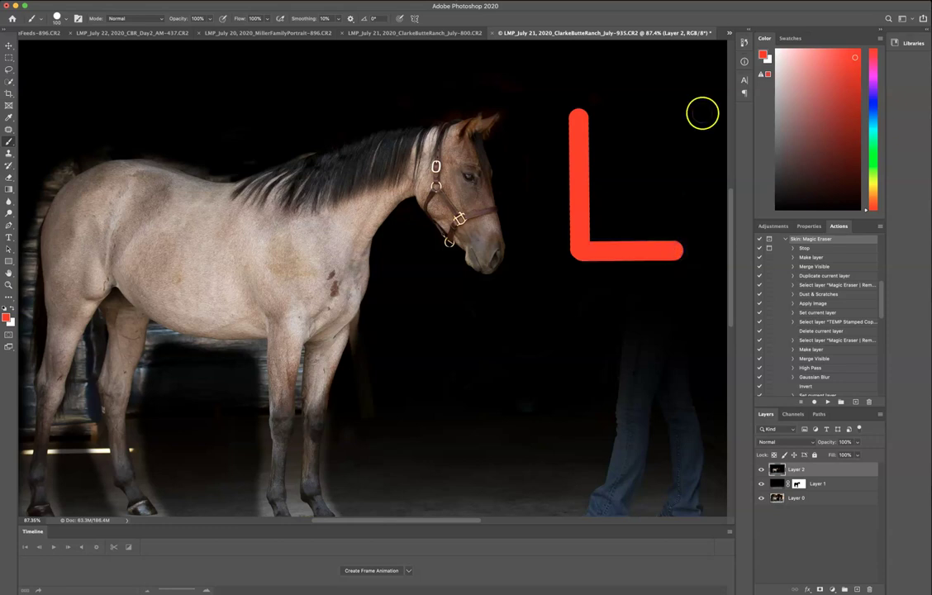
{"action": "left_click", "coordinate": [678, 111], "text": "shift"}
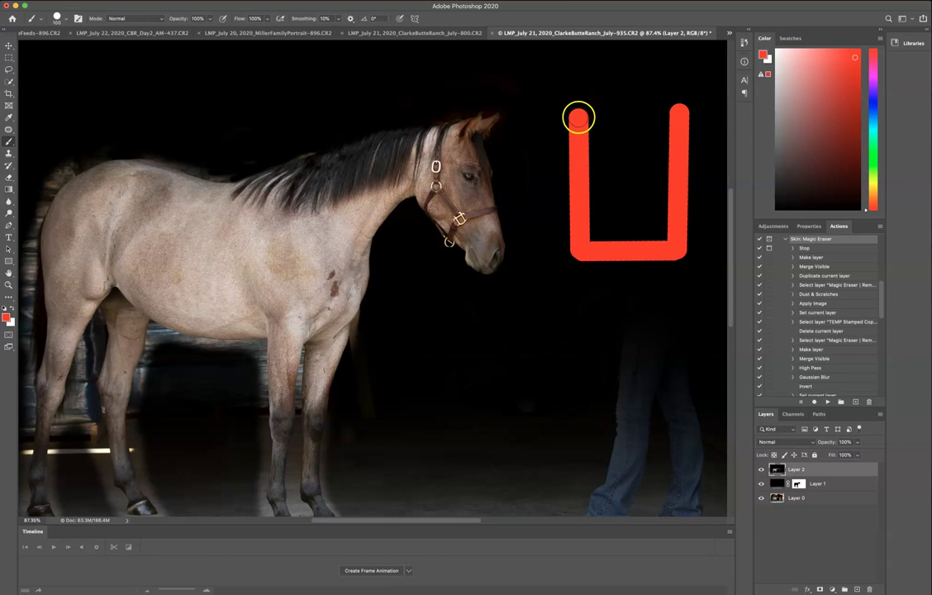
{"action": "left_click", "coordinate": [577, 117], "text": "shift"}
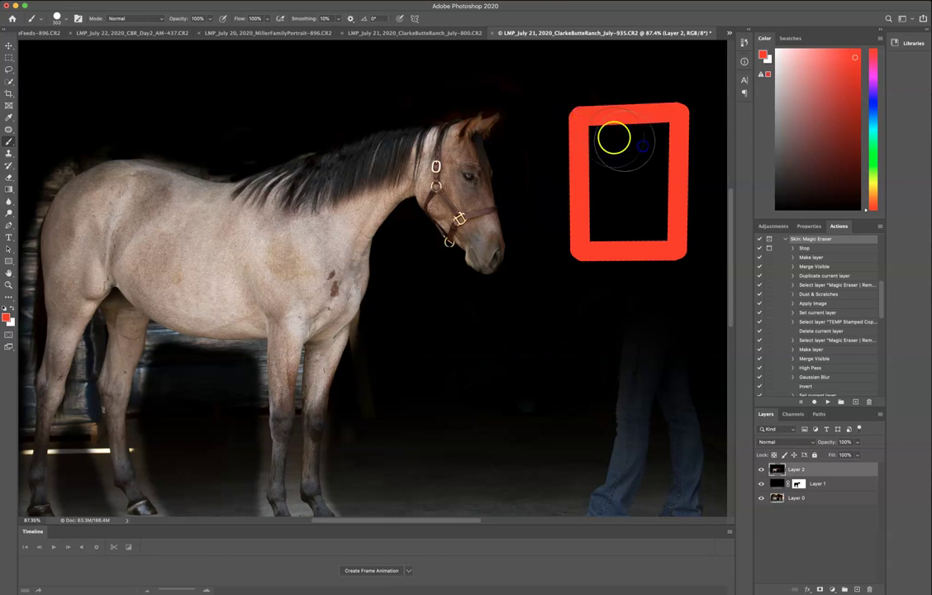
{"action": "mouse_move", "coordinate": [614, 137]}
{"action": "left_mouse_down"}
{"action": "mouse_move", "coordinate": [597, 197]}
{"action": "mouse_move", "coordinate": [621, 227]}
{"action": "mouse_move", "coordinate": [649, 214]}
{"action": "mouse_move", "coordinate": [641, 156]}
{"action": "left_mouse_up"}
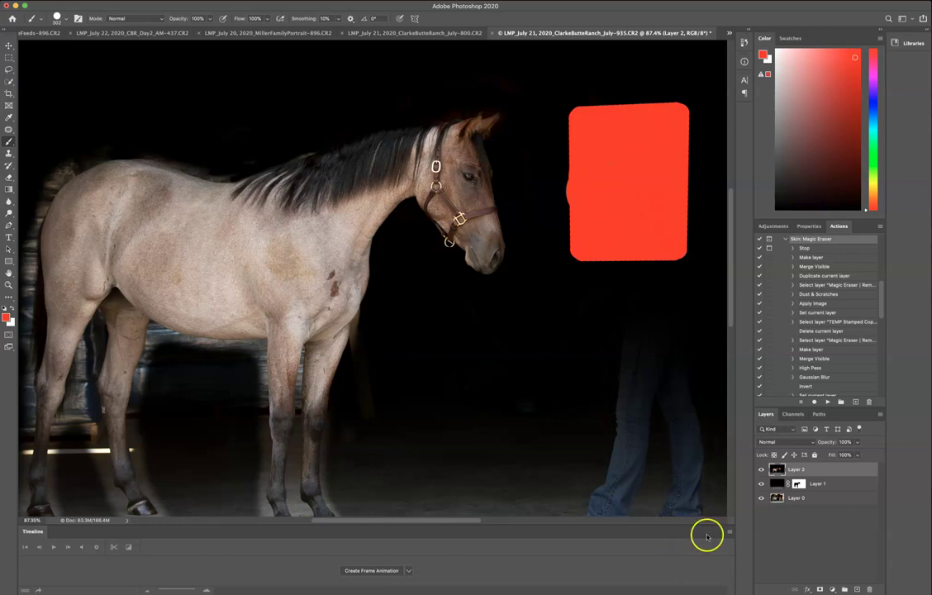
- Delete the red practice layer and reselect the mask of Layer 1
{"action": "key", "text": "Delete"}
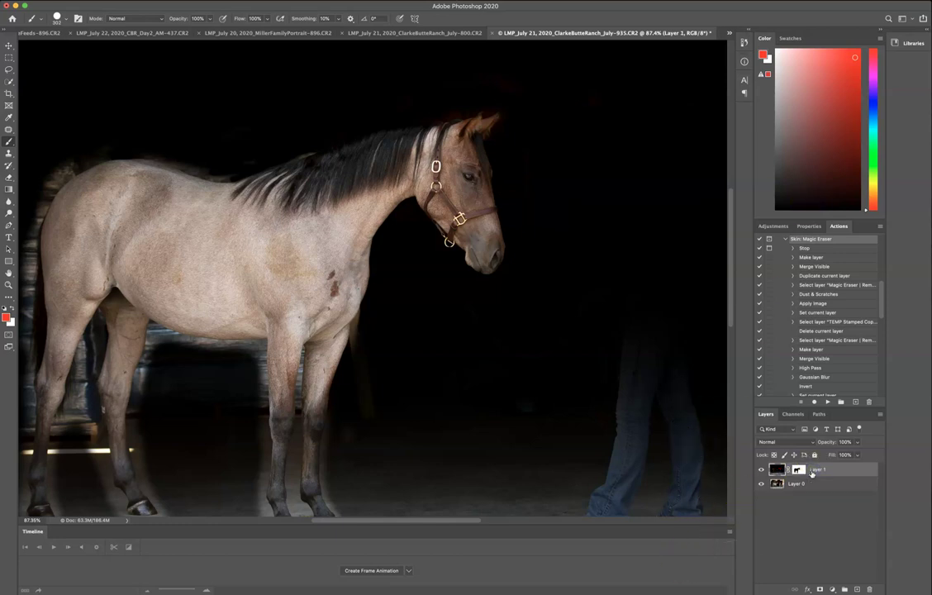
{"action": "left_click", "coordinate": [799, 471]}
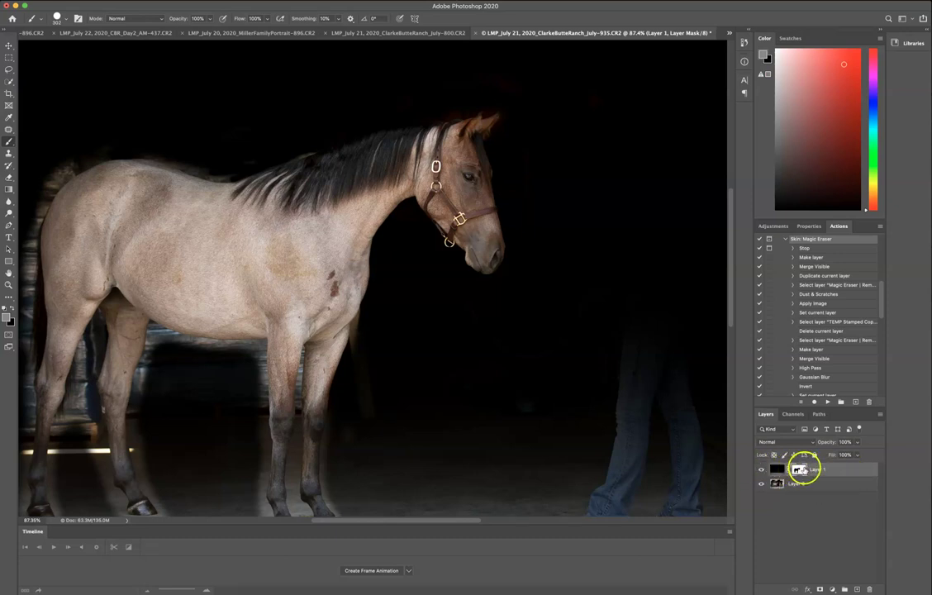
{"action": "left_click", "coordinate": [798, 470]}
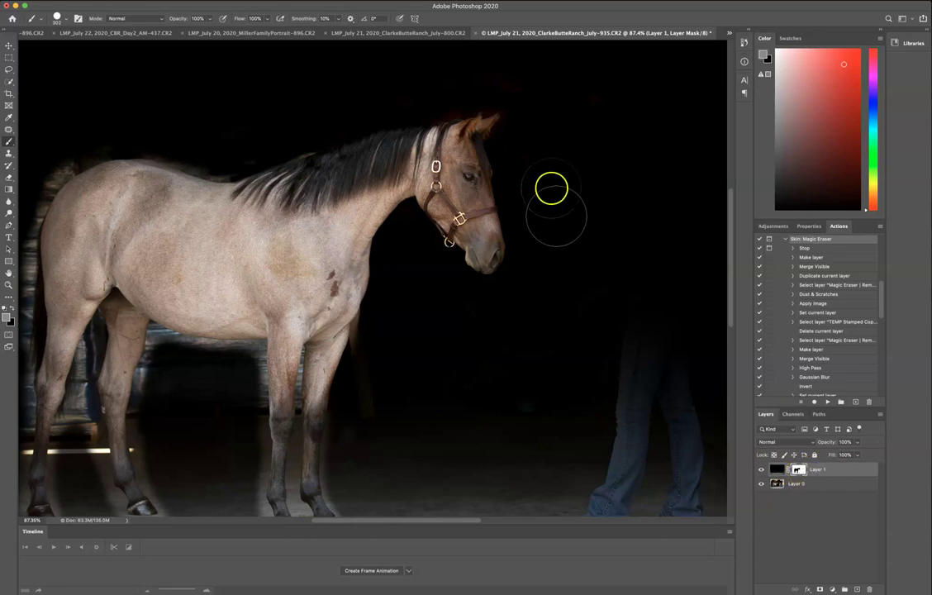
- Reset the colours to default and trace the lower chest edge down to the foreleg with an 11 px white brush on the mask
{"action": "scroll", "coordinate": [422, 337], "scroll_direction": "up", "scroll_amount": 5}
{"action": "left_click_drag", "start_coordinate": [394, 318], "coordinate": [569, 257]}
{"action": "key", "text": "d"}
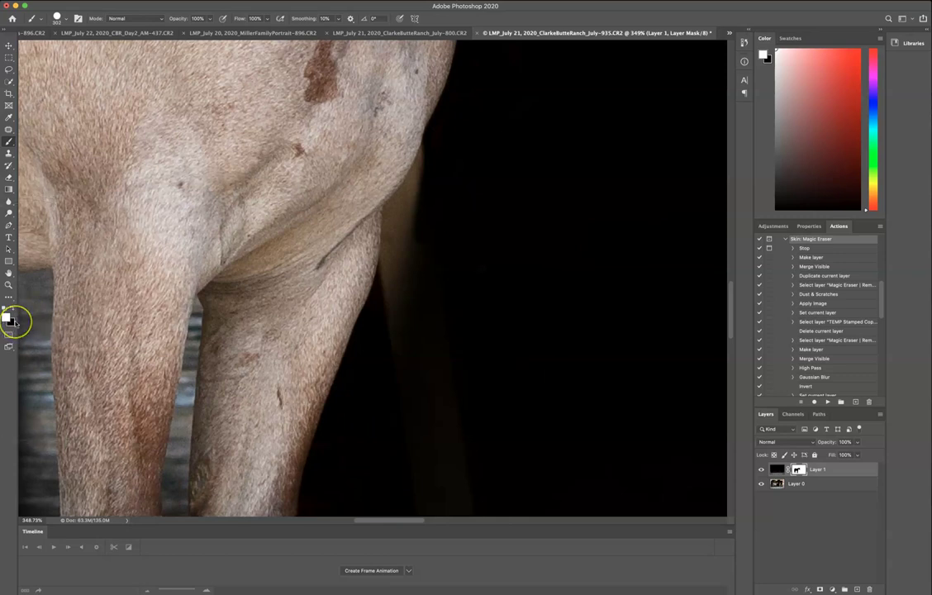
{"action": "key", "text": "x"}
{"action": "mouse_move", "coordinate": [485, 254]}
{"action": "left_mouse_down"}
{"action": "mouse_move", "coordinate": [243, 254]}
{"action": "mouse_move", "coordinate": [280, 260]}
{"action": "left_mouse_up"}
{"action": "left_click_drag", "start_coordinate": [515, 269], "coordinate": [518, 69]}
{"action": "left_click_drag", "start_coordinate": [423, 246], "coordinate": [398, 247]}
{"action": "left_click_drag", "start_coordinate": [427, 162], "coordinate": [419, 163]}
{"action": "left_click_drag", "start_coordinate": [436, 151], "coordinate": [408, 186]}
{"action": "left_click", "coordinate": [405, 188]}
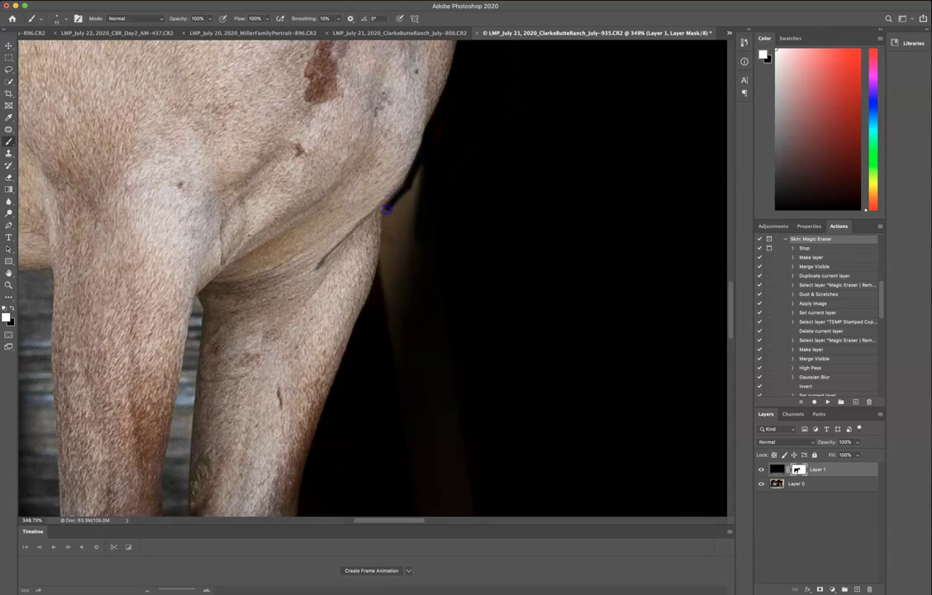
{"action": "left_click", "coordinate": [410, 184]}
- Trace the front edge of the far foreleg from the chest down toward the knee with the 11 px white brush
{"action": "mouse_move", "coordinate": [394, 196]}
{"action": "left_mouse_down"}
{"action": "mouse_move", "coordinate": [371, 308]}
{"action": "mouse_move", "coordinate": [352, 338]}
{"action": "left_mouse_up"}
{"action": "mouse_move", "coordinate": [339, 391]}
{"action": "left_mouse_down"}
{"action": "mouse_move", "coordinate": [329, 391]}
{"action": "mouse_move", "coordinate": [314, 446]}
{"action": "left_mouse_up"}
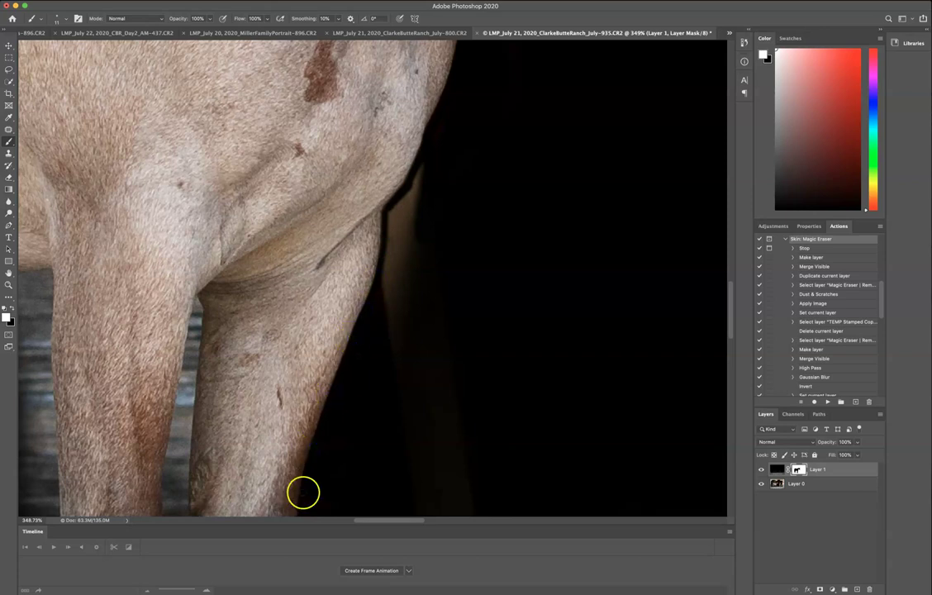
{"action": "left_click_drag", "start_coordinate": [303, 493], "coordinate": [303, 498]}
{"action": "left_click_drag", "start_coordinate": [374, 397], "coordinate": [409, 295]}
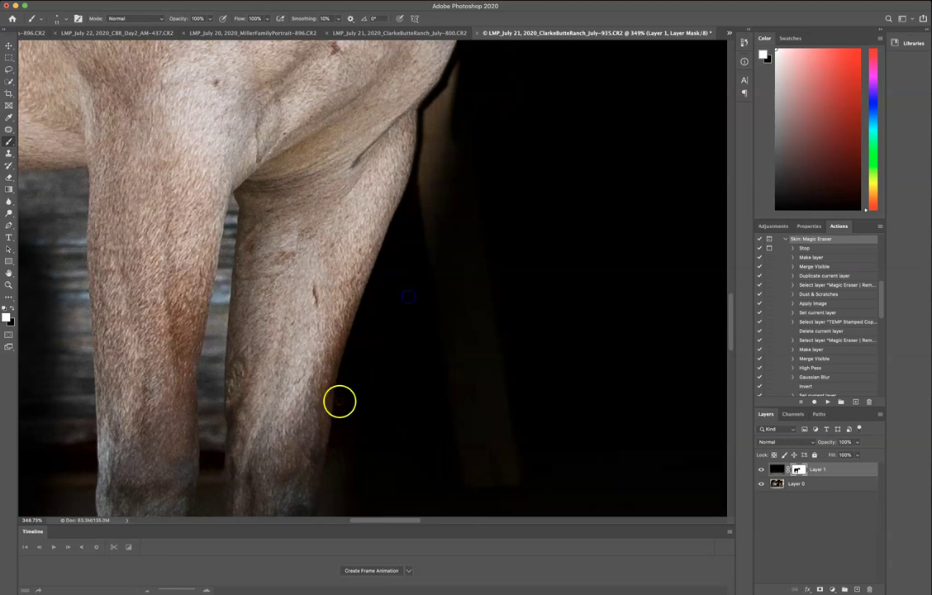
{"action": "left_click_drag", "start_coordinate": [341, 398], "coordinate": [368, 401]}
- Paint out the pale post beside the upper foreleg with a 28 px white brush on the mask
{"action": "mouse_move", "coordinate": [410, 255]}
{"action": "left_mouse_down"}
{"action": "mouse_move", "coordinate": [462, 285]}
{"action": "mouse_move", "coordinate": [502, 549]}
{"action": "mouse_move", "coordinate": [505, 373]}
{"action": "mouse_move", "coordinate": [486, 125]}
{"action": "mouse_move", "coordinate": [467, 103]}
{"action": "mouse_move", "coordinate": [464, 74]}
{"action": "left_mouse_up"}
{"action": "mouse_move", "coordinate": [436, 131]}
{"action": "left_mouse_down"}
{"action": "mouse_move", "coordinate": [456, 94]}
{"action": "mouse_move", "coordinate": [449, 96]}
{"action": "left_mouse_up"}
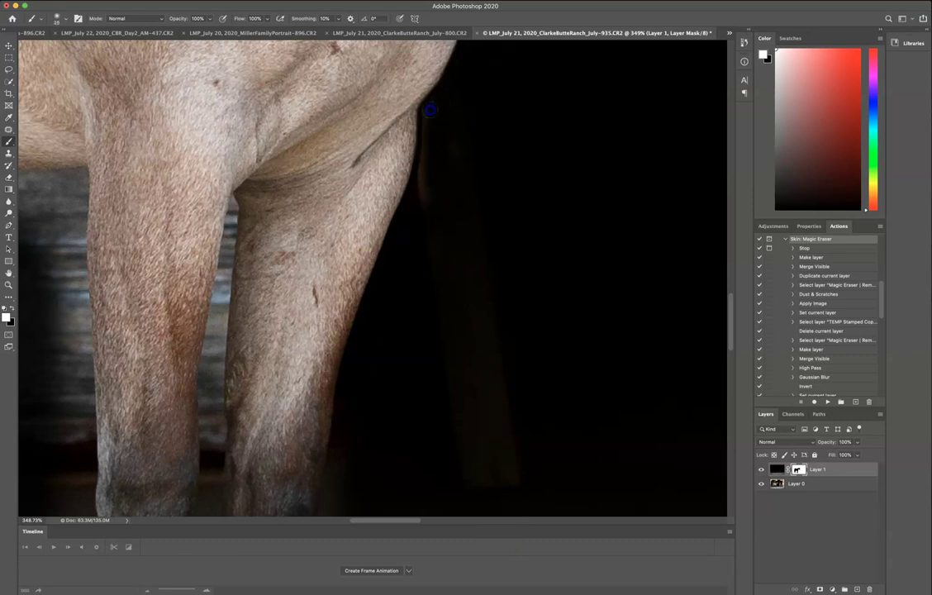
{"action": "mouse_move", "coordinate": [370, 398]}
{"action": "left_mouse_down"}
{"action": "mouse_move", "coordinate": [406, 253]}
{"action": "mouse_move", "coordinate": [373, 300]}
{"action": "mouse_move", "coordinate": [361, 387]}
{"action": "mouse_move", "coordinate": [362, 369]}
{"action": "left_mouse_up"}
- Clean the mask along the front of the far foreleg's knee and cannon with a 16 px white brush
{"action": "mouse_move", "coordinate": [346, 435]}
{"action": "left_mouse_down"}
{"action": "mouse_move", "coordinate": [343, 524]}
{"action": "mouse_move", "coordinate": [377, 401]}
{"action": "mouse_move", "coordinate": [360, 476]}
{"action": "mouse_move", "coordinate": [358, 414]}
{"action": "mouse_move", "coordinate": [349, 476]}
{"action": "mouse_move", "coordinate": [360, 381]}
{"action": "mouse_move", "coordinate": [366, 394]}
{"action": "mouse_move", "coordinate": [349, 391]}
{"action": "mouse_move", "coordinate": [339, 437]}
{"action": "mouse_move", "coordinate": [341, 500]}
{"action": "left_mouse_up"}
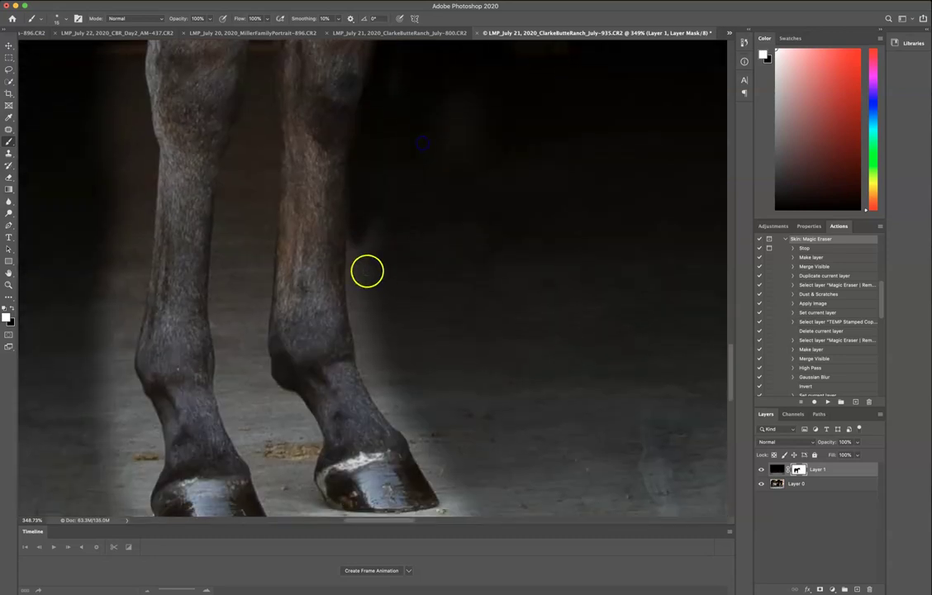
{"action": "mouse_move", "coordinate": [365, 270]}
{"action": "left_mouse_down"}
{"action": "mouse_move", "coordinate": [351, 285]}
{"action": "mouse_move", "coordinate": [350, 218]}
{"action": "mouse_move", "coordinate": [382, 247]}
{"action": "left_mouse_up"}
{"action": "left_click", "coordinate": [407, 214]}
{"action": "left_click_drag", "start_coordinate": [372, 189], "coordinate": [378, 335]}
{"action": "left_click_drag", "start_coordinate": [372, 251], "coordinate": [372, 271]}
- Trace the far foreleg's fetlock, pastern and hoof in white, and enlarge the brush to 144 px for the floor beside it
{"action": "left_click_drag", "start_coordinate": [382, 311], "coordinate": [440, 454]}
{"action": "left_click_drag", "start_coordinate": [425, 408], "coordinate": [474, 511]}
{"action": "left_click_drag", "start_coordinate": [533, 298], "coordinate": [488, 310]}
{"action": "left_click_drag", "start_coordinate": [489, 257], "coordinate": [515, 258]}
{"action": "left_click_drag", "start_coordinate": [515, 189], "coordinate": [503, 311]}
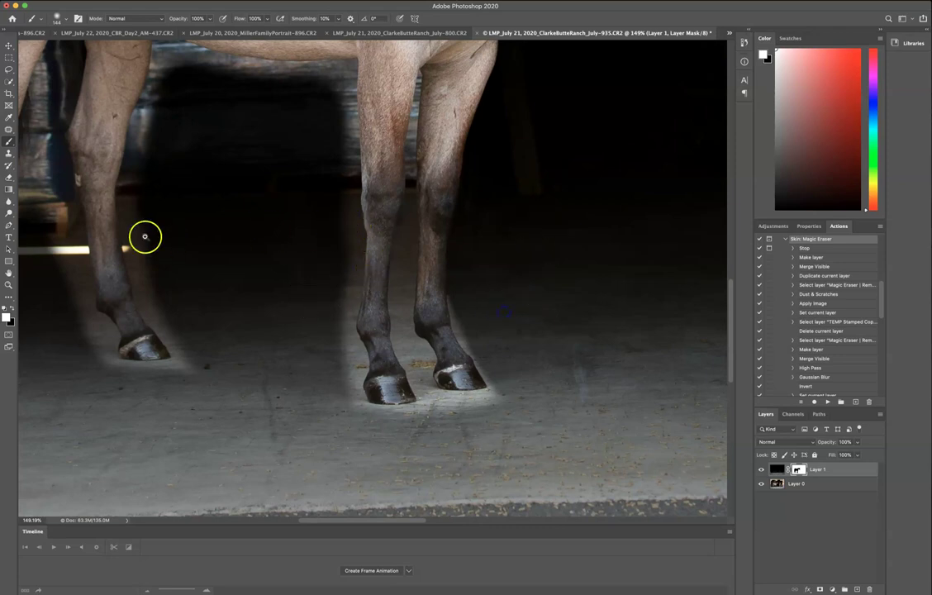
- Trace the front edge of the hind leg down to the fetlock with straight 17 px white strokes on the mask
{"action": "scroll", "coordinate": [129, 235], "scroll_direction": "up", "scroll_amount": 5}
{"action": "left_click_drag", "start_coordinate": [143, 234], "coordinate": [152, 235]}
{"action": "mouse_move", "coordinate": [200, 150]}
{"action": "left_mouse_down"}
{"action": "mouse_move", "coordinate": [43, 158]}
{"action": "mouse_move", "coordinate": [53, 158]}
{"action": "left_mouse_up"}
{"action": "mouse_move", "coordinate": [143, 69]}
{"action": "left_mouse_down"}
{"action": "mouse_move", "coordinate": [149, 160]}
{"action": "mouse_move", "coordinate": [161, 181]}
{"action": "left_mouse_up"}
{"action": "left_click", "coordinate": [171, 281], "text": "shift"}
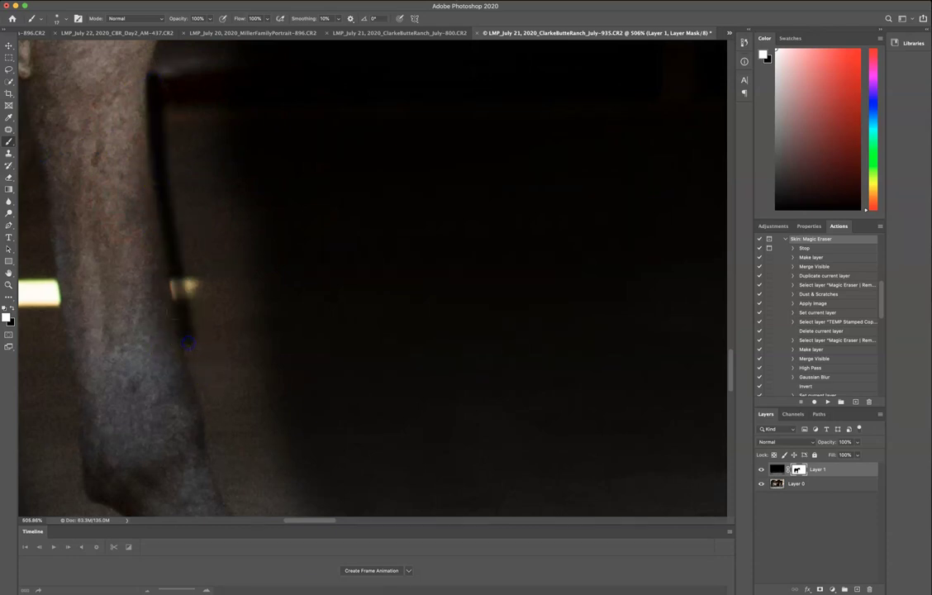
{"action": "key", "text": "super+z"}
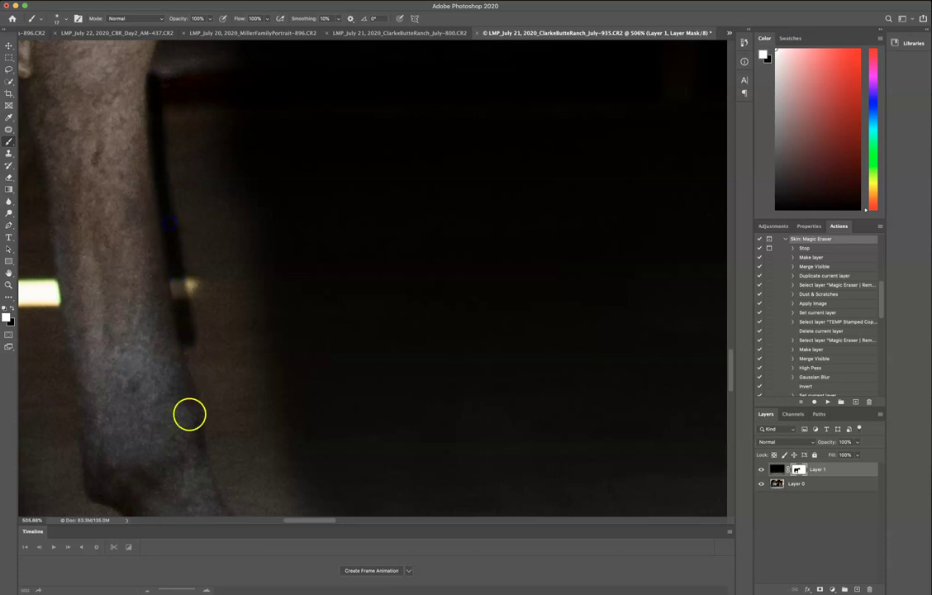
{"action": "left_click", "coordinate": [190, 350]}
{"action": "left_click_drag", "start_coordinate": [207, 403], "coordinate": [214, 451]}
{"action": "left_click", "coordinate": [231, 499], "text": "shift"}
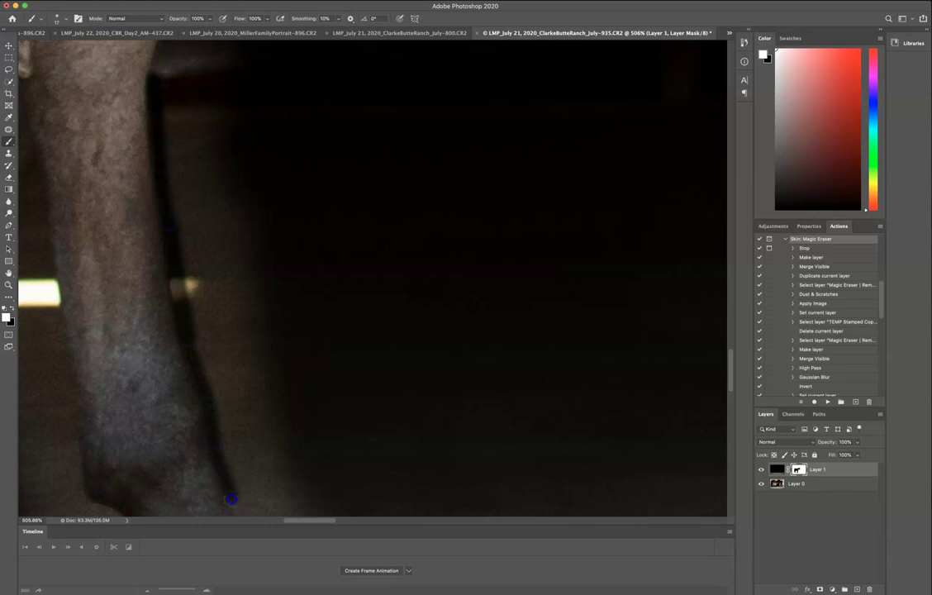
- Trace the front of the hind pastern and hoof with straight 17 px white strokes on the mask
{"action": "left_click_drag", "start_coordinate": [293, 458], "coordinate": [246, 268]}
{"action": "mouse_move", "coordinate": [238, 355]}
{"action": "left_mouse_down"}
{"action": "mouse_move", "coordinate": [218, 356]}
{"action": "mouse_move", "coordinate": [238, 371]}
{"action": "left_mouse_up"}
{"action": "left_click", "coordinate": [262, 410], "text": "shift"}
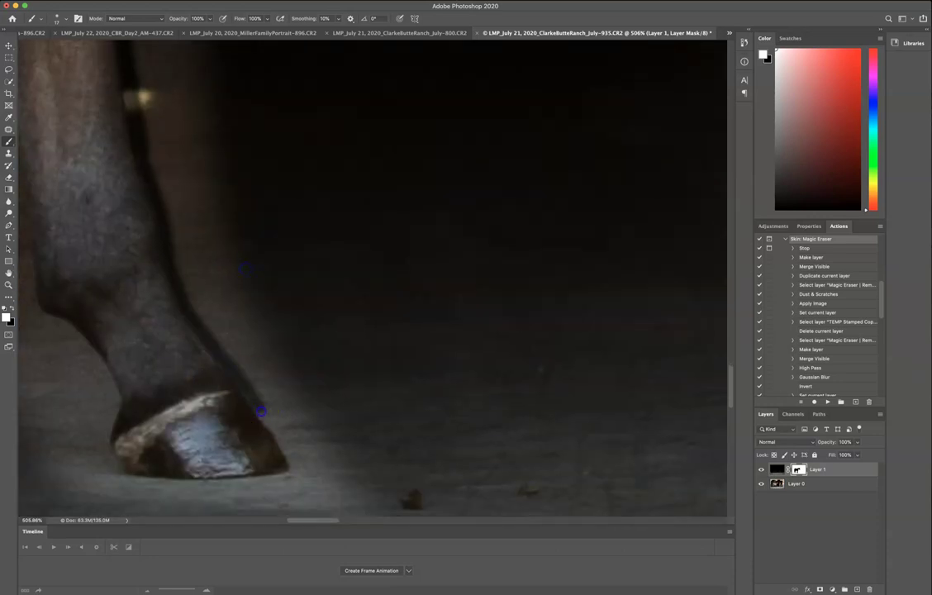
{"action": "left_click", "coordinate": [293, 463], "text": "shift"}
{"action": "left_click_drag", "start_coordinate": [200, 317], "coordinate": [196, 336]}
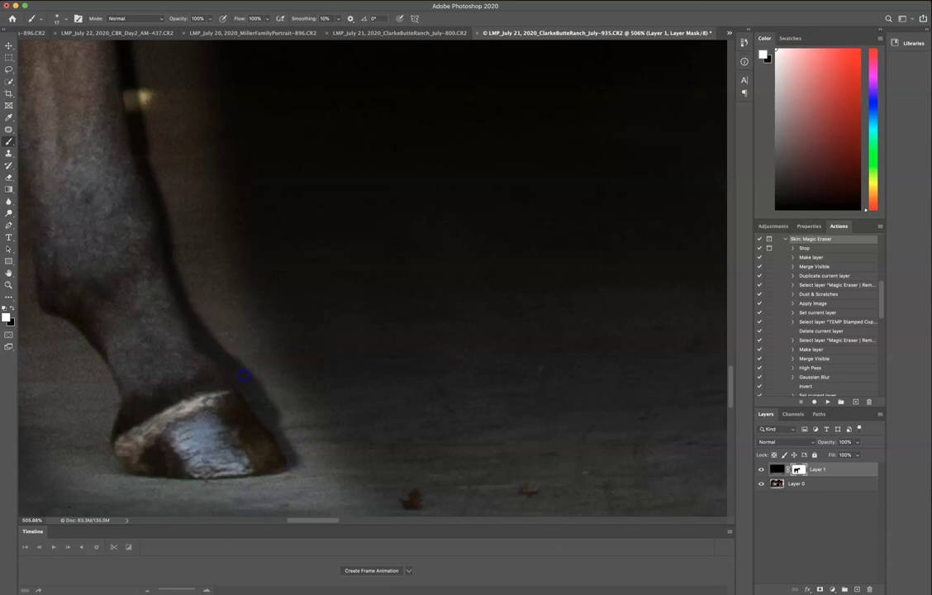
- Widen the white mask area in front of the hind pastern and cannon, enlarging the brush to cover the remaining background
{"action": "mouse_move", "coordinate": [297, 410]}
{"action": "left_mouse_down"}
{"action": "mouse_move", "coordinate": [179, 142]}
{"action": "mouse_move", "coordinate": [198, 223]}
{"action": "left_mouse_up"}
{"action": "left_click_drag", "start_coordinate": [177, 138], "coordinate": [151, 141]}
{"action": "left_click_drag", "start_coordinate": [140, 85], "coordinate": [162, 163]}
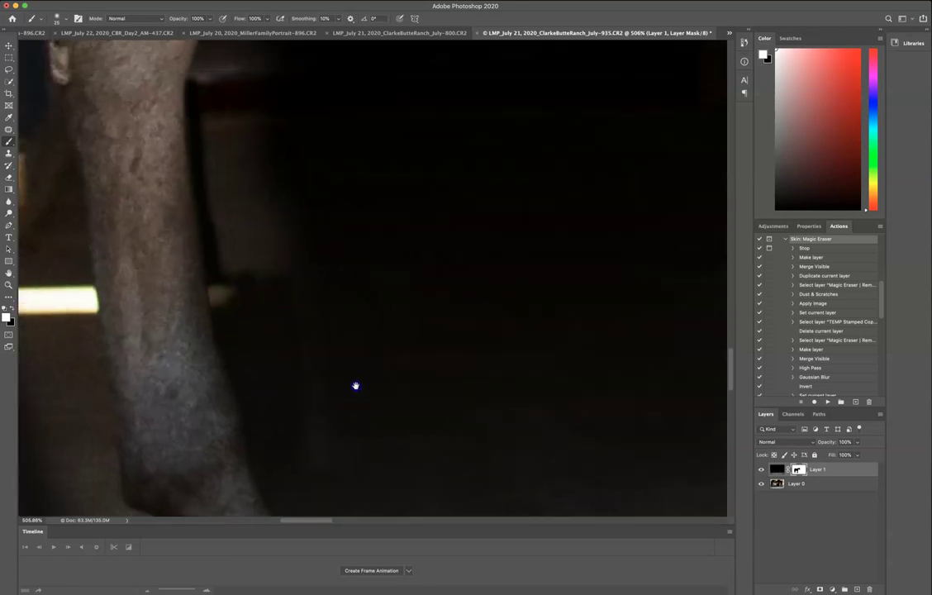
{"action": "left_click_drag", "start_coordinate": [348, 368], "coordinate": [354, 379]}
{"action": "key", "text": "bracketright"}
{"action": "key", "text": "bracketright"}
{"action": "key", "text": "bracketright"}
{"action": "key", "text": "bracketright"}
{"action": "key", "text": "bracketright"}
{"action": "mouse_move", "coordinate": [246, 106]}
{"action": "left_mouse_down"}
{"action": "mouse_move", "coordinate": [228, 153]}
{"action": "mouse_move", "coordinate": [224, 111]}
{"action": "mouse_move", "coordinate": [224, 194]}
{"action": "mouse_move", "coordinate": [245, 332]}
{"action": "mouse_move", "coordinate": [244, 80]}
{"action": "mouse_move", "coordinate": [319, 337]}
{"action": "mouse_move", "coordinate": [262, 77]}
{"action": "left_mouse_up"}
{"action": "mouse_move", "coordinate": [264, 96]}
{"action": "left_mouse_down"}
{"action": "mouse_move", "coordinate": [332, 355]}
{"action": "mouse_move", "coordinate": [256, 409]}
{"action": "left_mouse_up"}
- Trace the hind leg's front edge at the hock with a 13 px white brush and cover the bright background beside it
{"action": "left_click", "coordinate": [272, 398]}
{"action": "left_click", "coordinate": [293, 329], "text": "shift"}
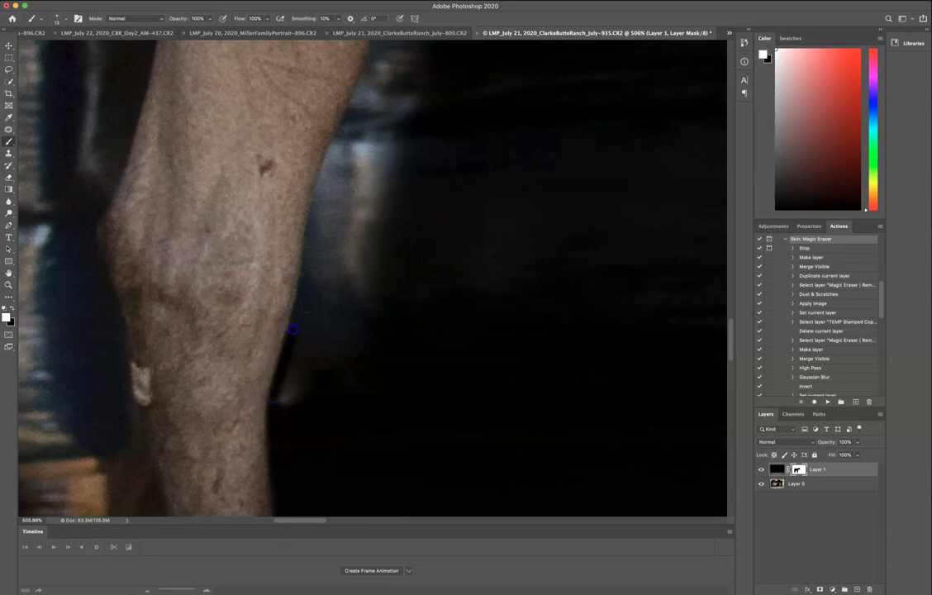
{"action": "mouse_move", "coordinate": [309, 293]}
{"action": "left_mouse_down"}
{"action": "mouse_move", "coordinate": [311, 232]}
{"action": "mouse_move", "coordinate": [342, 134]}
{"action": "mouse_move", "coordinate": [324, 174]}
{"action": "mouse_move", "coordinate": [377, 45]}
{"action": "left_mouse_up"}
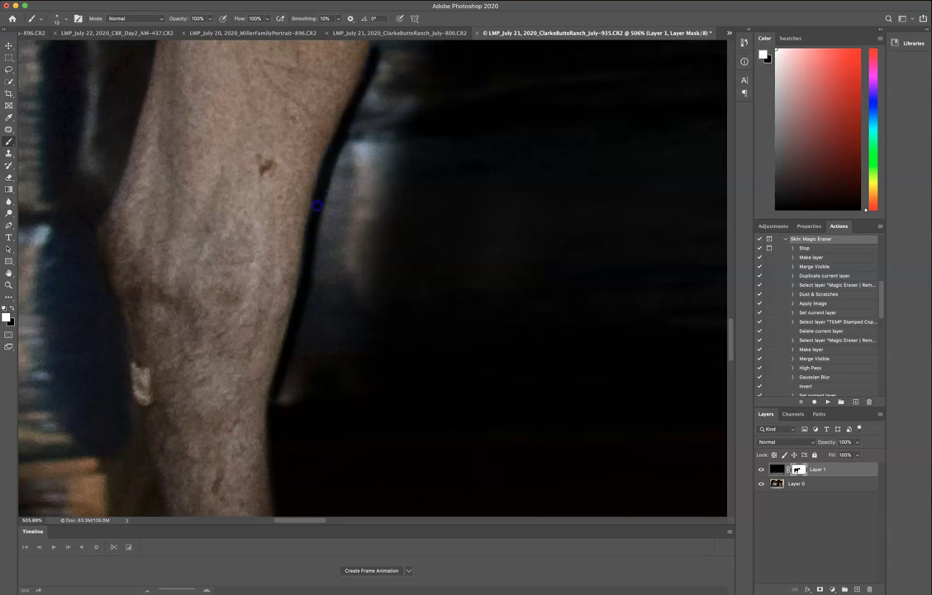
{"action": "left_click_drag", "start_coordinate": [295, 377], "coordinate": [312, 385]}
{"action": "mouse_move", "coordinate": [292, 433]}
{"action": "left_mouse_down"}
{"action": "mouse_move", "coordinate": [296, 360]}
{"action": "mouse_move", "coordinate": [310, 339]}
{"action": "left_mouse_up"}
{"action": "left_click_drag", "start_coordinate": [331, 238], "coordinate": [309, 339]}
{"action": "mouse_move", "coordinate": [317, 365]}
{"action": "left_mouse_down"}
{"action": "mouse_move", "coordinate": [383, 208]}
{"action": "mouse_move", "coordinate": [388, 164]}
{"action": "mouse_move", "coordinate": [335, 289]}
{"action": "mouse_move", "coordinate": [354, 200]}
{"action": "mouse_move", "coordinate": [323, 218]}
{"action": "mouse_move", "coordinate": [314, 270]}
{"action": "mouse_move", "coordinate": [337, 176]}
{"action": "mouse_move", "coordinate": [390, 61]}
{"action": "mouse_move", "coordinate": [368, 152]}
{"action": "mouse_move", "coordinate": [384, 201]}
{"action": "mouse_move", "coordinate": [419, 142]}
{"action": "left_mouse_up"}
{"action": "left_click_drag", "start_coordinate": [465, 456], "coordinate": [467, 183]}
- Trace the front edge of the hind leg above the hock up to the flank with a 12 px white brush
{"action": "left_click_drag", "start_coordinate": [451, 107], "coordinate": [449, 442]}
{"action": "left_click_drag", "start_coordinate": [386, 389], "coordinate": [371, 389]}
{"action": "mouse_move", "coordinate": [389, 298]}
{"action": "left_mouse_down"}
{"action": "mouse_move", "coordinate": [403, 222]}
{"action": "mouse_move", "coordinate": [447, 218]}
{"action": "left_mouse_up"}
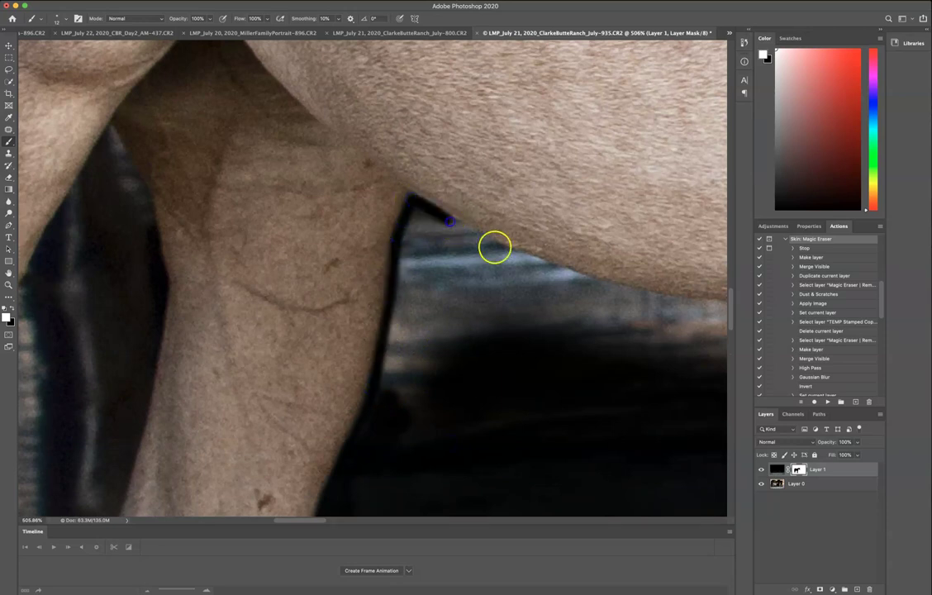
- Trace the rear half of the belly line from the flank forward with straight 12 px white strokes on the mask
{"action": "left_click", "coordinate": [512, 253], "text": "shift"}
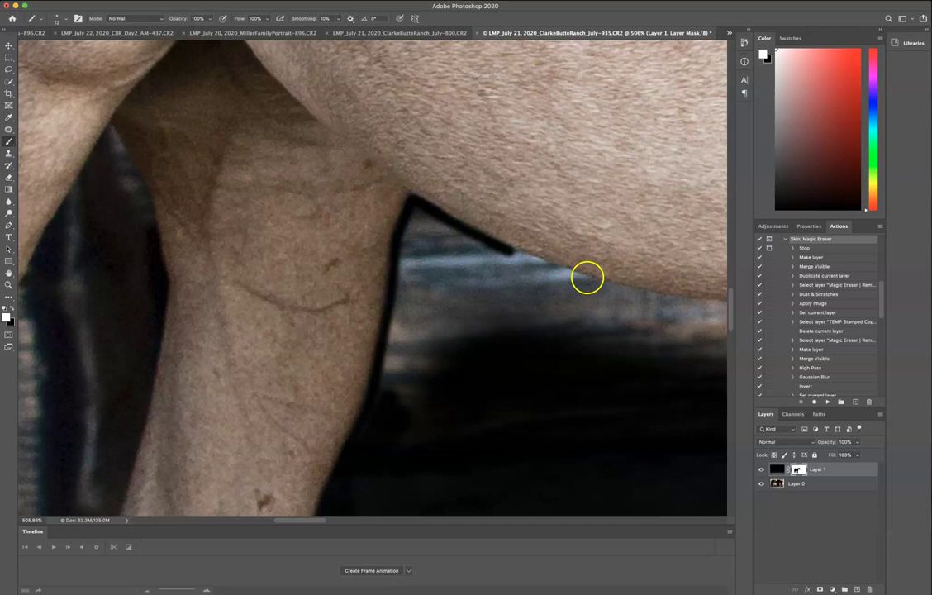
{"action": "left_click_drag", "start_coordinate": [587, 282], "coordinate": [674, 301]}
{"action": "scroll", "coordinate": [665, 334], "scroll_direction": "right", "scroll_amount": 5}
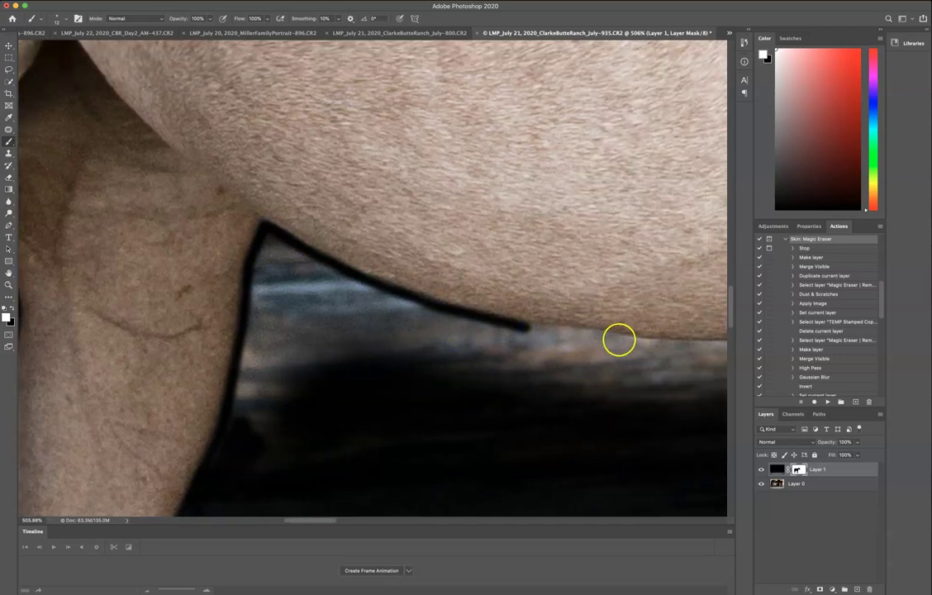
{"action": "left_click_drag", "start_coordinate": [526, 325], "coordinate": [619, 338]}
{"action": "left_click_drag", "start_coordinate": [685, 350], "coordinate": [684, 346]}
{"action": "left_click", "coordinate": [684, 346], "text": "shift"}
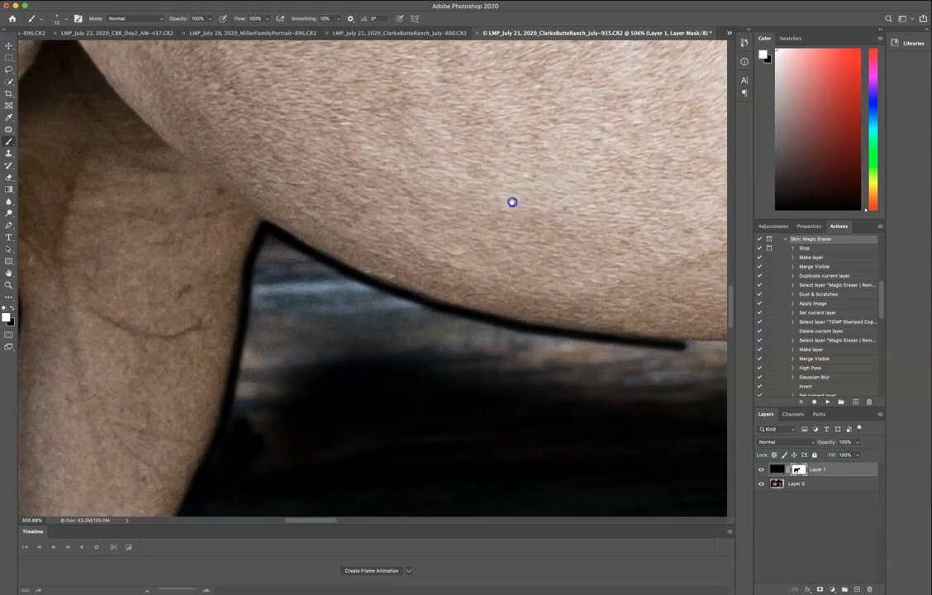
- Extend the 12 px white outline along the front half of the belly to the near foreleg's elbow
{"action": "mouse_move", "coordinate": [513, 202]}
{"action": "left_mouse_down"}
{"action": "mouse_move", "coordinate": [353, 273]}
{"action": "mouse_move", "coordinate": [441, 133]}
{"action": "mouse_move", "coordinate": [374, 126]}
{"action": "left_mouse_up"}
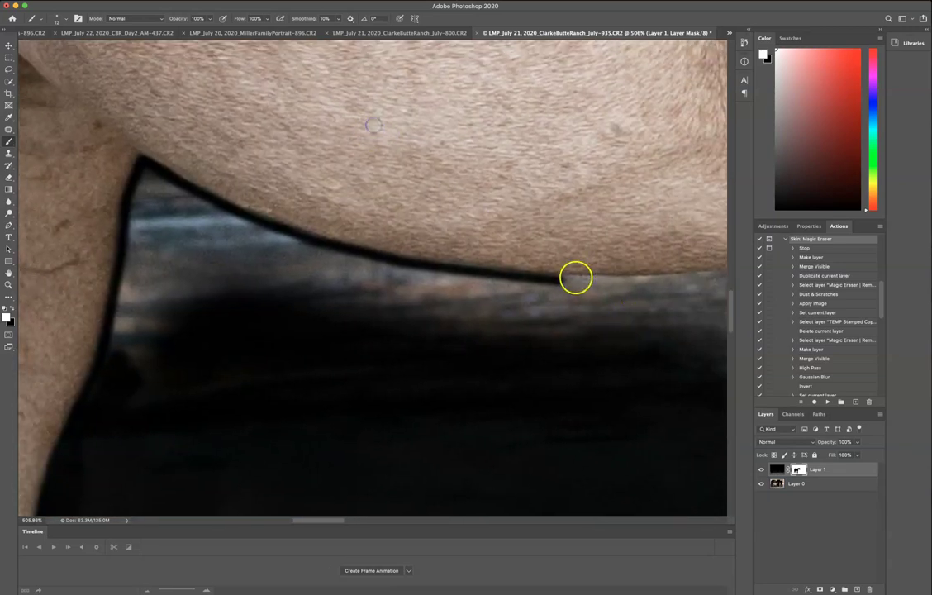
{"action": "left_click", "coordinate": [640, 277], "text": "shift"}
{"action": "left_click_drag", "start_coordinate": [547, 300], "coordinate": [481, 322]}
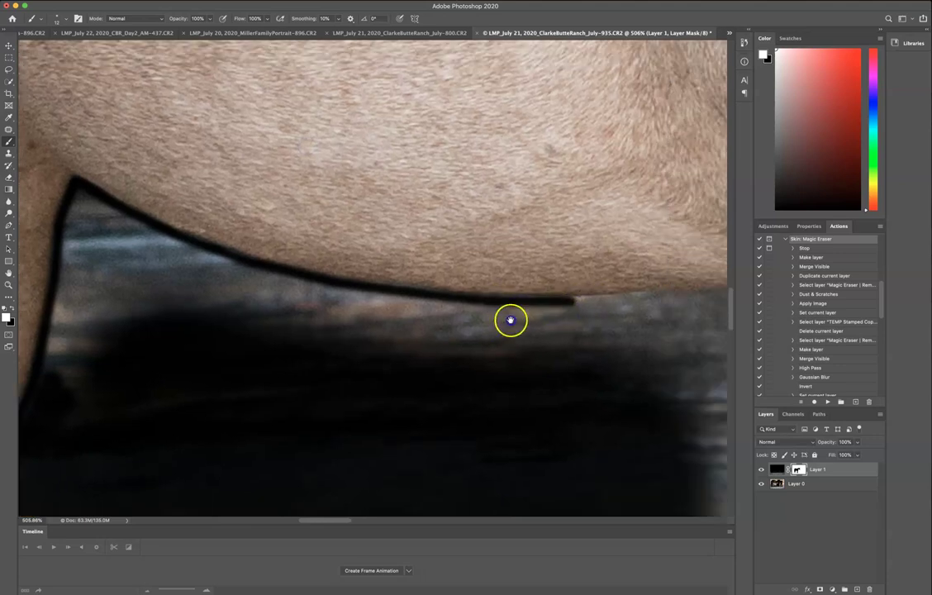
{"action": "left_click", "coordinate": [576, 309], "text": "shift"}
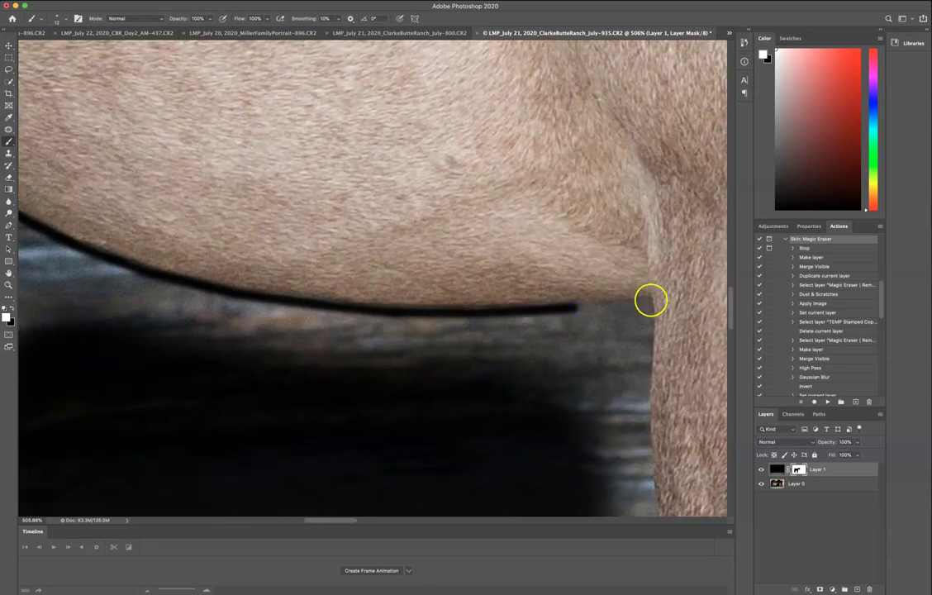
{"action": "left_click", "coordinate": [649, 301], "text": "shift"}
- Trace the back edge of the near foreleg's forearm from the elbow down with straight 12 px white strokes
{"action": "left_click", "coordinate": [647, 355], "text": "shift"}
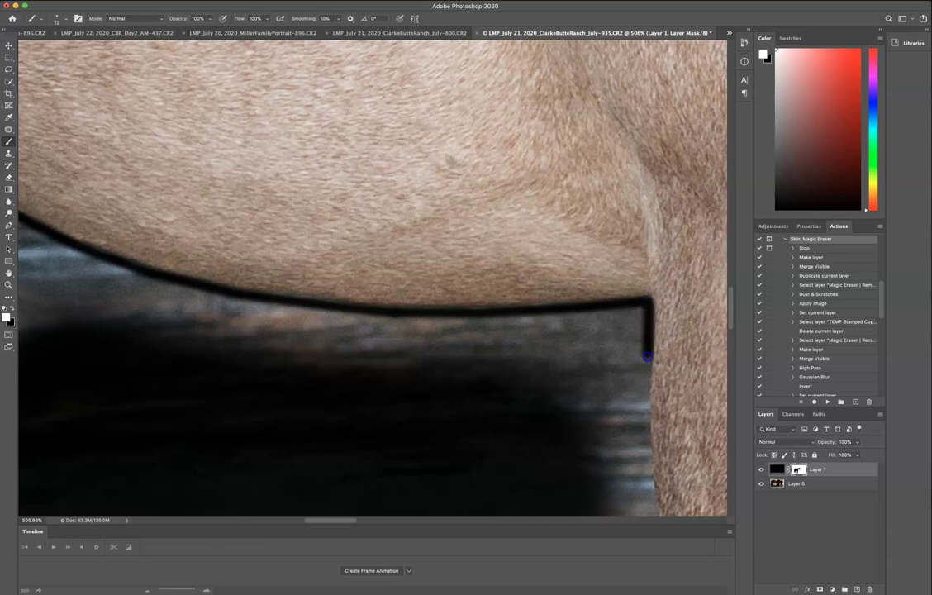
{"action": "left_click", "coordinate": [644, 457], "text": "shift"}
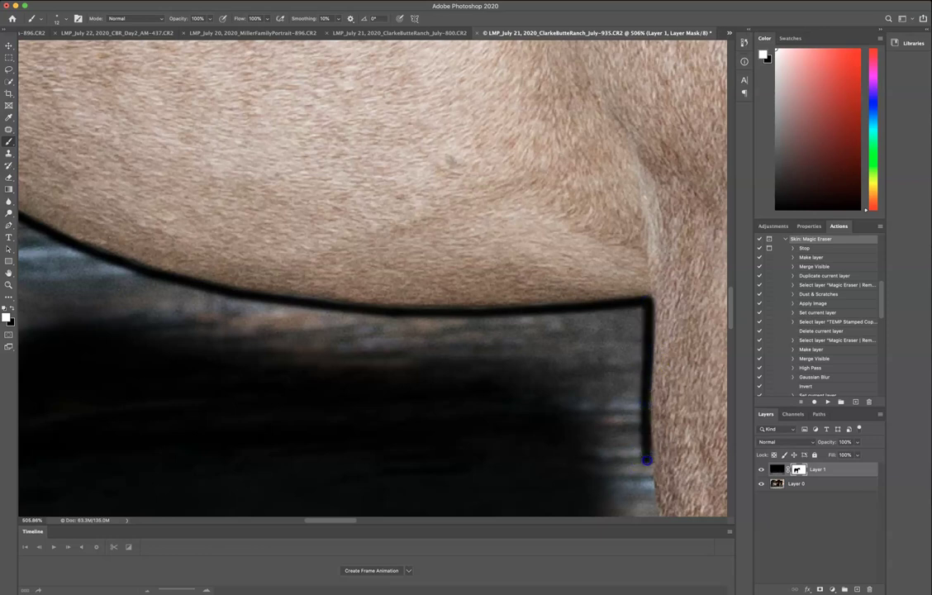
{"action": "left_click", "coordinate": [651, 513], "text": "shift"}
{"action": "left_click_drag", "start_coordinate": [697, 452], "coordinate": [658, 213]}
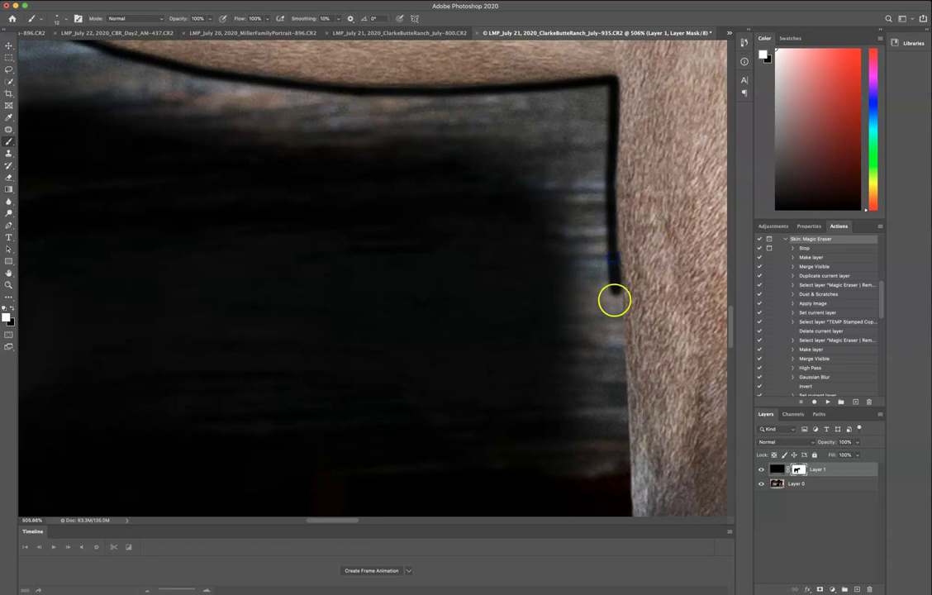
{"action": "left_click", "coordinate": [614, 355], "text": "shift"}
{"action": "left_click", "coordinate": [618, 475], "text": "shift"}
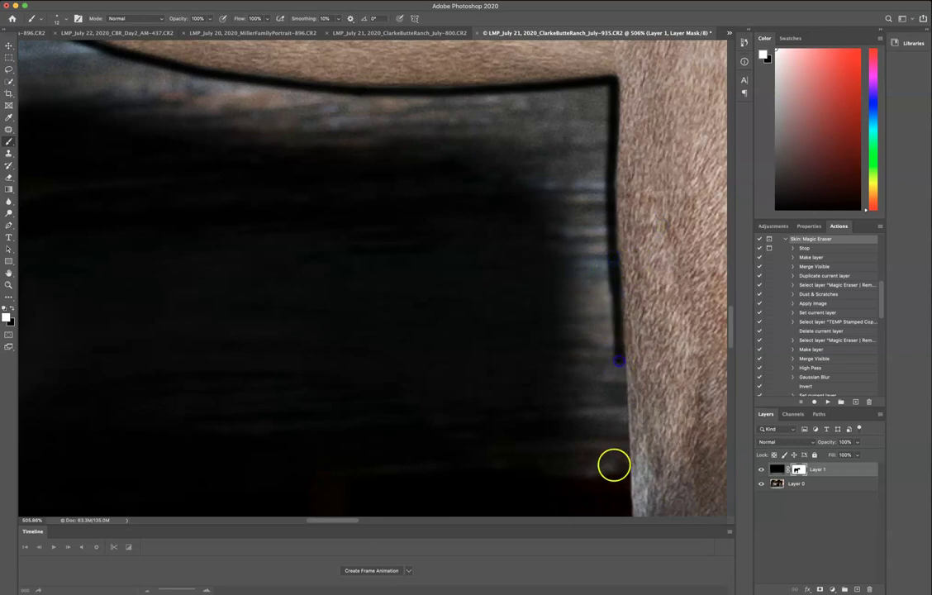
{"action": "left_click", "coordinate": [626, 474], "text": "shift"}
- Trace the back edge of the near foreleg's knee down to the upper cannon in 12 px white
{"action": "left_click_drag", "start_coordinate": [666, 427], "coordinate": [649, 218]}
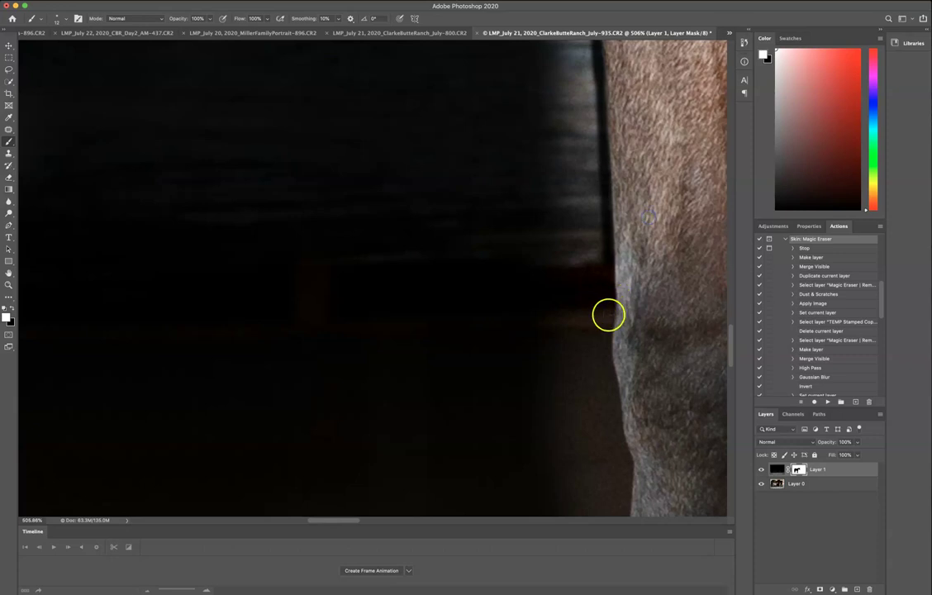
{"action": "left_click", "coordinate": [604, 330], "text": "shift"}
{"action": "left_click", "coordinate": [605, 353], "text": "shift"}
{"action": "left_click", "coordinate": [613, 392], "text": "shift"}
{"action": "left_click", "coordinate": [622, 443], "text": "shift"}
- Trace the back edge of the near foreleg's cannon, fetlock and pastern down to the hoof with the 12 px white brush
{"action": "left_click_drag", "start_coordinate": [668, 403], "coordinate": [661, 108]}
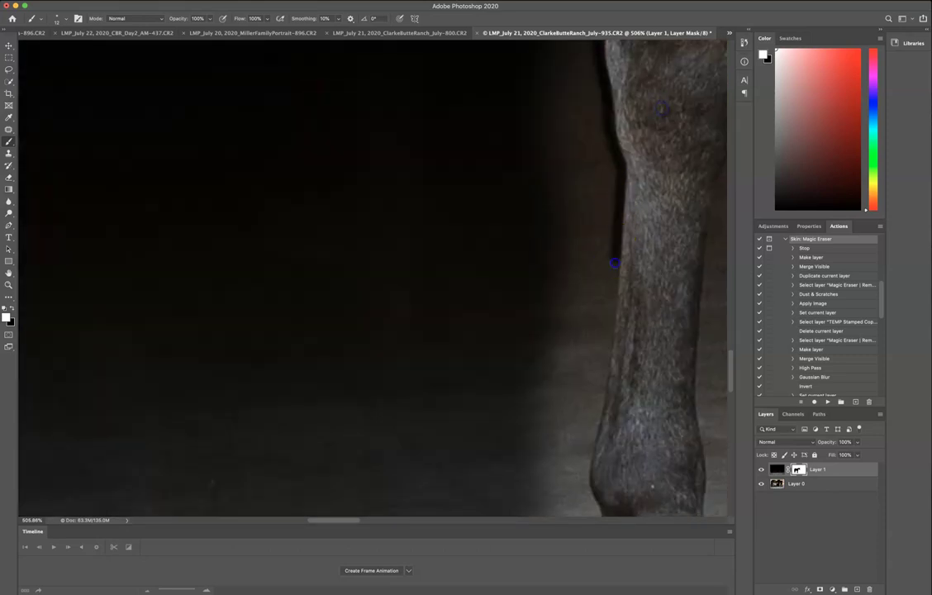
{"action": "left_click_drag", "start_coordinate": [616, 261], "coordinate": [606, 357]}
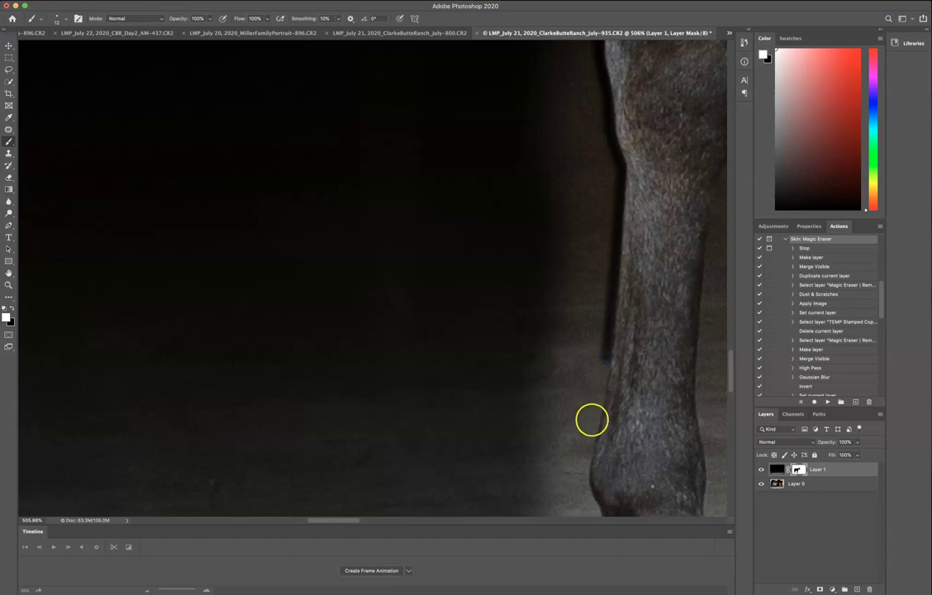
{"action": "left_click", "coordinate": [593, 421], "text": "shift"}
{"action": "left_click_drag", "start_coordinate": [587, 459], "coordinate": [583, 487]}
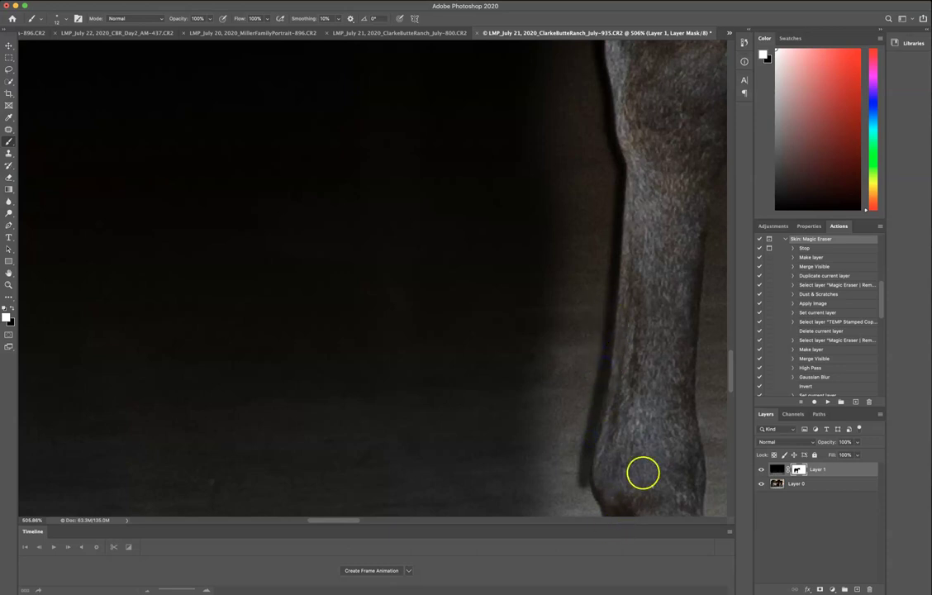
{"action": "left_click_drag", "start_coordinate": [641, 377], "coordinate": [650, 157]}
{"action": "mouse_move", "coordinate": [606, 215]}
{"action": "left_mouse_down"}
{"action": "mouse_move", "coordinate": [597, 235]}
{"action": "mouse_move", "coordinate": [612, 258]}
{"action": "left_mouse_up"}
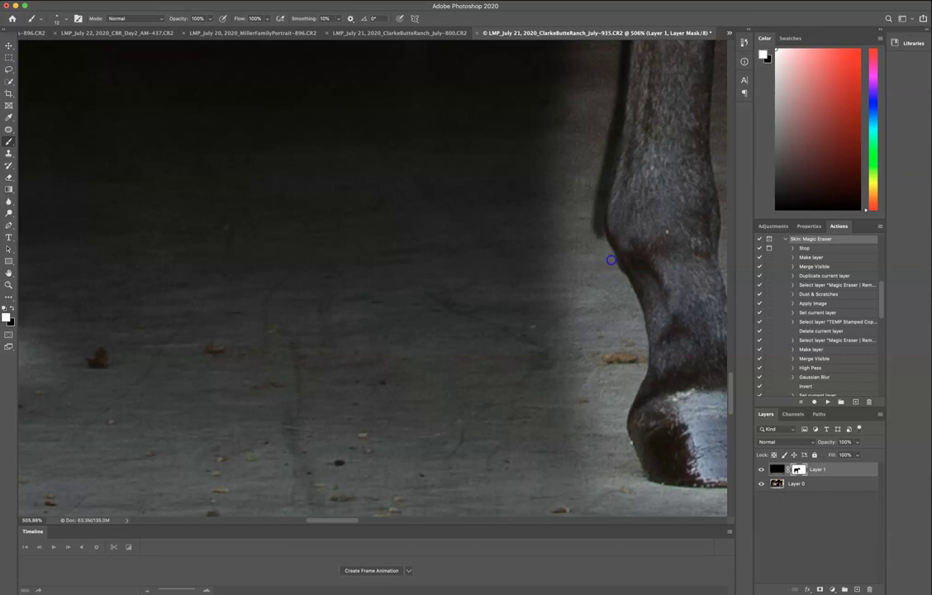
{"action": "mouse_move", "coordinate": [632, 295]}
{"action": "left_mouse_down"}
{"action": "mouse_move", "coordinate": [644, 358]}
{"action": "mouse_move", "coordinate": [631, 394]}
{"action": "left_mouse_up"}
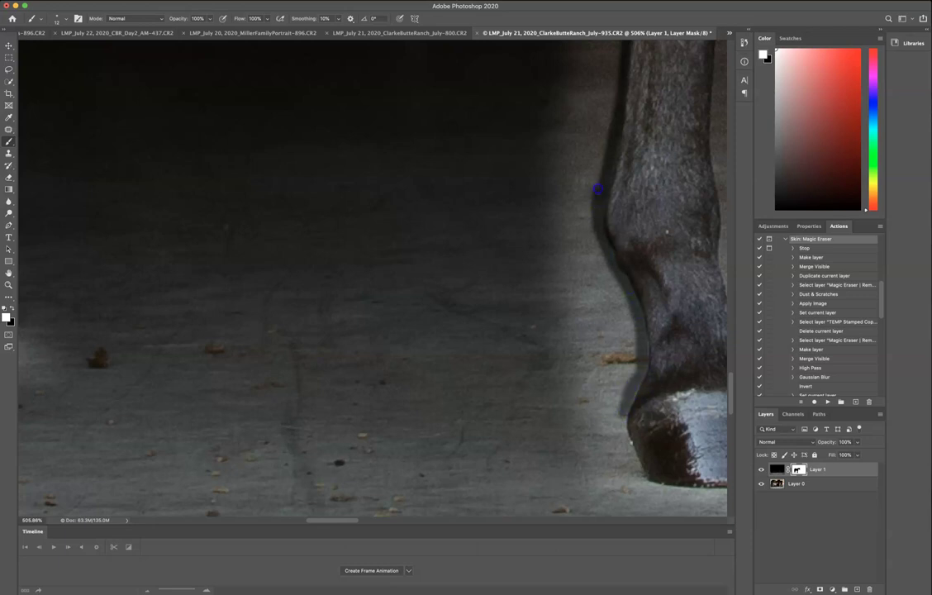
- Swap to black and paint back the rear edge of the near foreleg's fetlock on the mask
{"action": "key", "text": "x"}
{"action": "mouse_move", "coordinate": [619, 264]}
{"action": "left_mouse_down"}
{"action": "mouse_move", "coordinate": [642, 255]}
{"action": "mouse_move", "coordinate": [612, 216]}
{"action": "left_mouse_up"}
{"action": "left_click_drag", "start_coordinate": [681, 257], "coordinate": [641, 267]}
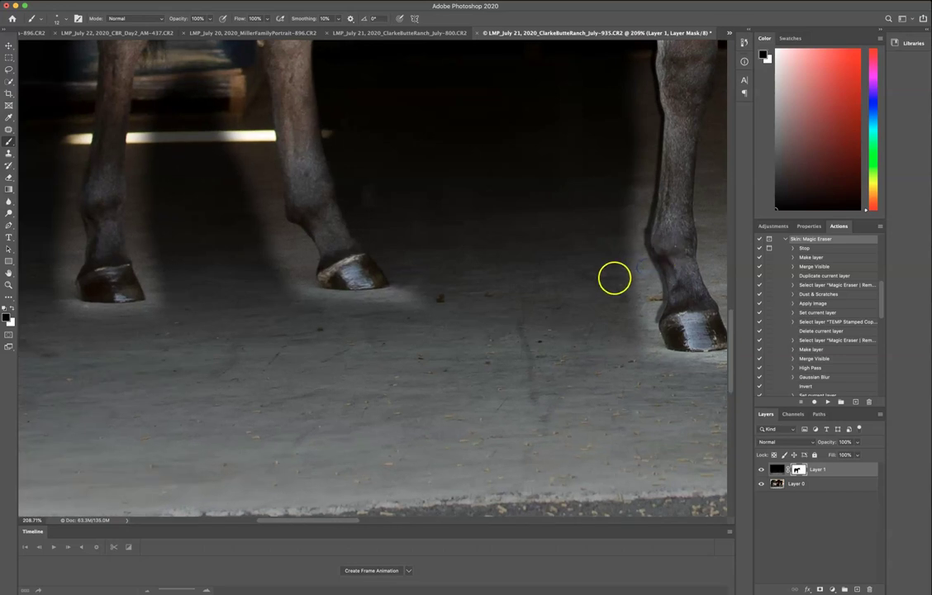
- Swap to white and clear the background band behind the near foreleg with a 58 px brush, reducing it to 29 px near the pastern
{"action": "key", "text": "x"}
{"action": "mouse_move", "coordinate": [618, 140]}
{"action": "left_mouse_down"}
{"action": "mouse_move", "coordinate": [627, 97]}
{"action": "mouse_move", "coordinate": [624, 175]}
{"action": "mouse_move", "coordinate": [628, 104]}
{"action": "mouse_move", "coordinate": [635, 166]}
{"action": "mouse_move", "coordinate": [650, 123]}
{"action": "left_mouse_up"}
{"action": "scroll", "coordinate": [655, 98], "scroll_direction": "up", "scroll_amount": 5}
{"action": "scroll", "coordinate": [655, 97], "scroll_direction": "right", "scroll_amount": 3}
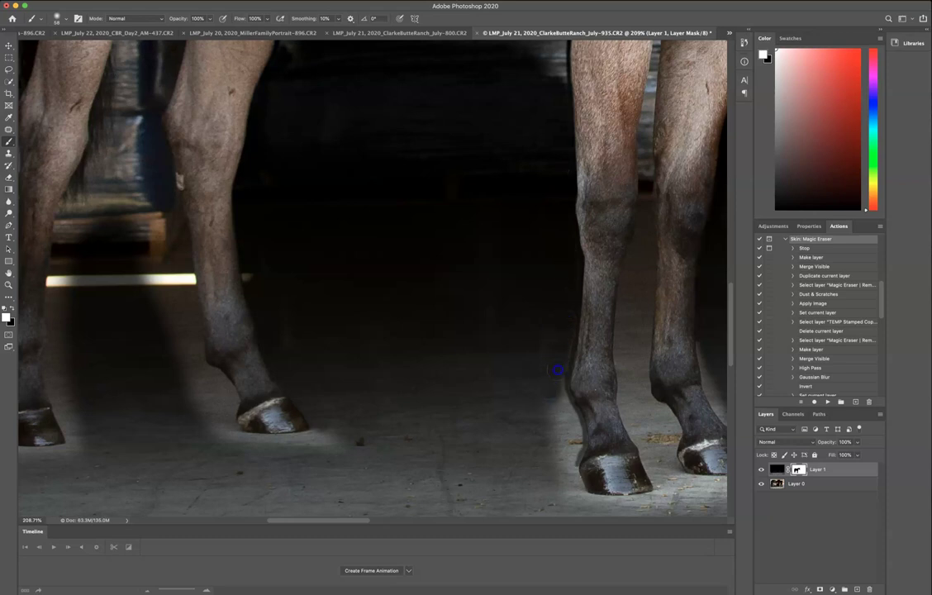
{"action": "mouse_move", "coordinate": [567, 395]}
{"action": "left_mouse_down"}
{"action": "mouse_move", "coordinate": [565, 469]}
{"action": "mouse_move", "coordinate": [546, 402]}
{"action": "mouse_move", "coordinate": [548, 447]}
{"action": "mouse_move", "coordinate": [562, 409]}
{"action": "left_mouse_up"}
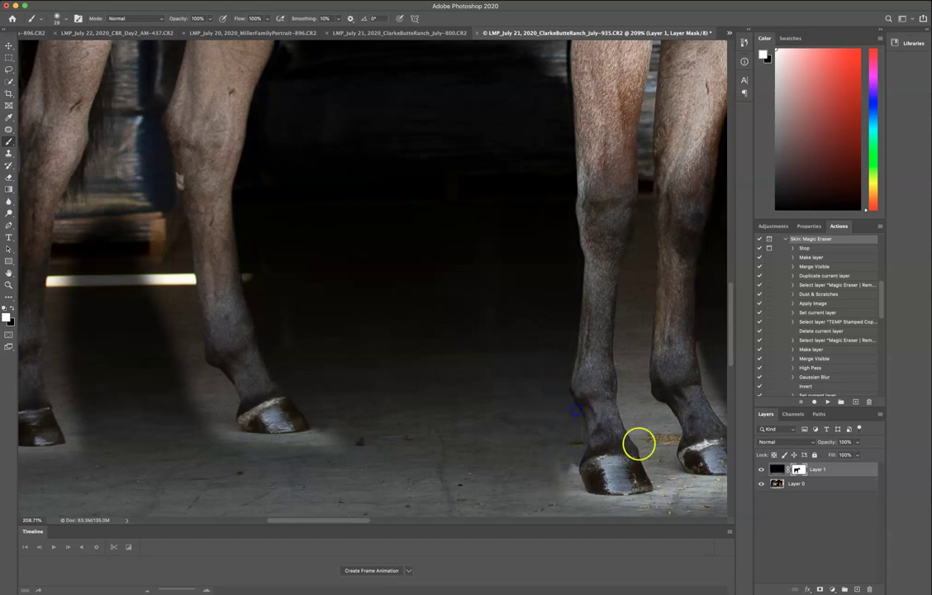
- Darken the bright floor around and beneath the near fore hoof with the 29 px white brush on the mask
{"action": "scroll", "coordinate": [610, 333], "scroll_direction": "down", "scroll_amount": 5}
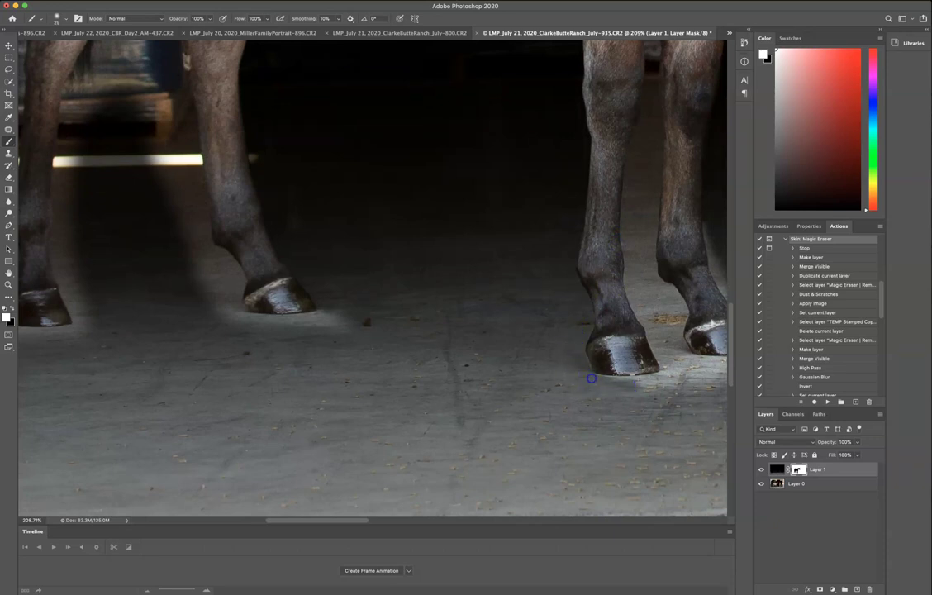
{"action": "mouse_move", "coordinate": [670, 374]}
{"action": "left_mouse_down"}
{"action": "mouse_move", "coordinate": [623, 383]}
{"action": "mouse_move", "coordinate": [666, 391]}
{"action": "left_mouse_up"}
{"action": "left_click_drag", "start_coordinate": [667, 317], "coordinate": [518, 330]}
{"action": "mouse_move", "coordinate": [528, 395]}
{"action": "left_mouse_down"}
{"action": "mouse_move", "coordinate": [617, 404]}
{"action": "mouse_move", "coordinate": [588, 407]}
{"action": "mouse_move", "coordinate": [646, 398]}
{"action": "left_mouse_up"}
- Trace the front edge of the near foreleg's cannon down to the fetlock with straight 13 px white strokes
{"action": "left_click_drag", "start_coordinate": [503, 255], "coordinate": [467, 260], "text": "ctrl+alt"}
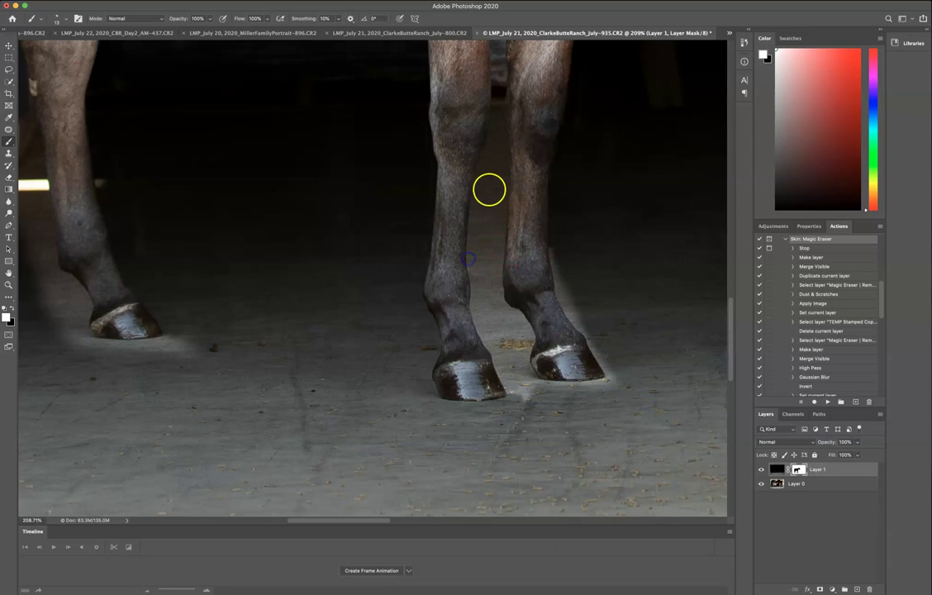
{"action": "scroll", "coordinate": [496, 174], "scroll_direction": "up", "scroll_amount": 3}
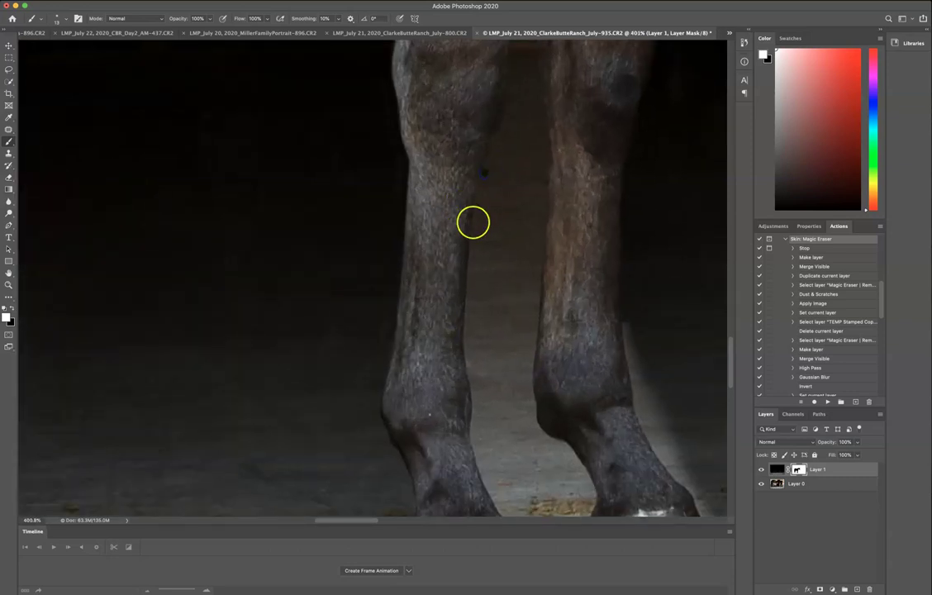
{"action": "left_click", "coordinate": [477, 222], "text": "shift"}
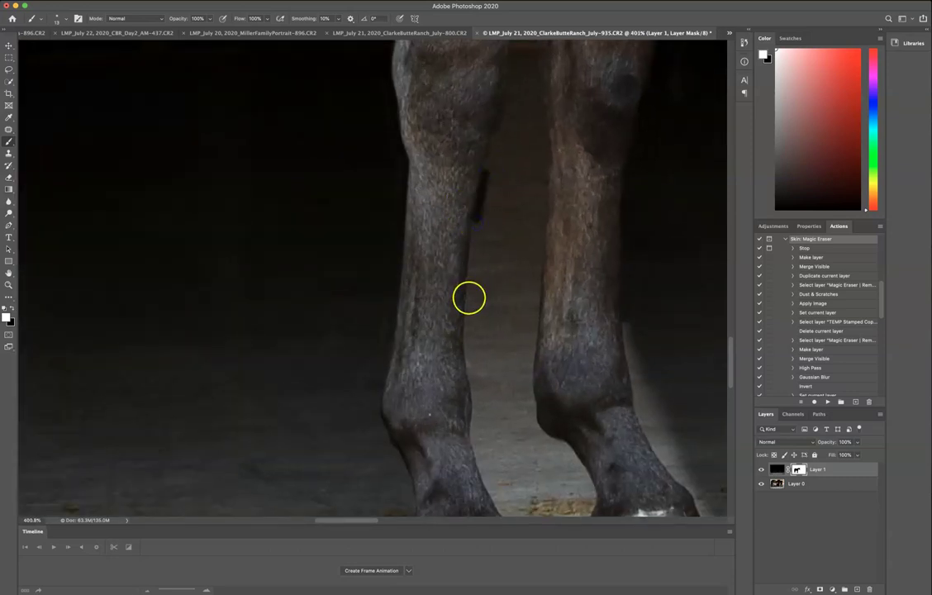
{"action": "left_click", "coordinate": [469, 298], "text": "shift"}
{"action": "left_click", "coordinate": [468, 347], "text": "shift"}
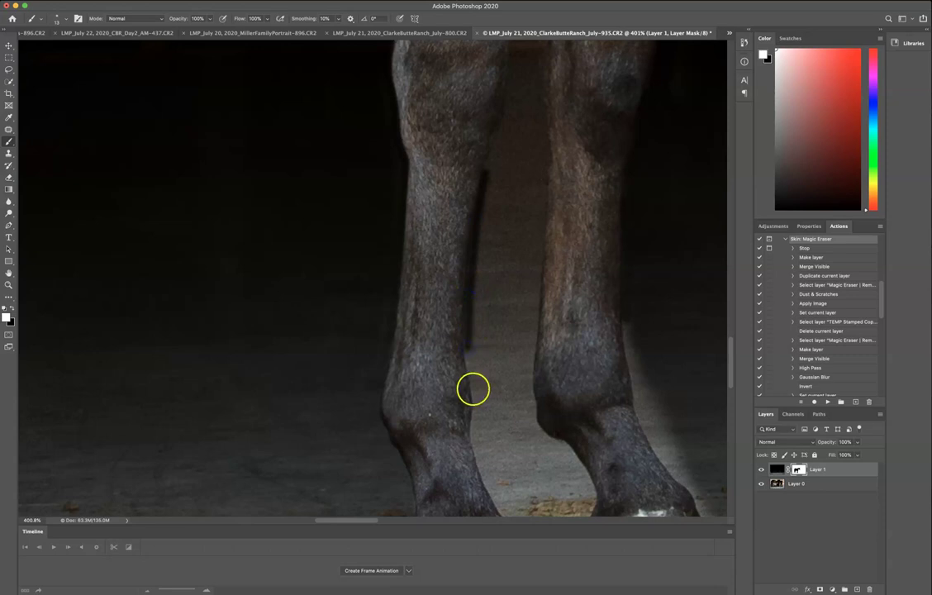
{"action": "left_click_drag", "start_coordinate": [474, 388], "coordinate": [474, 385]}
{"action": "left_click", "coordinate": [477, 418]}
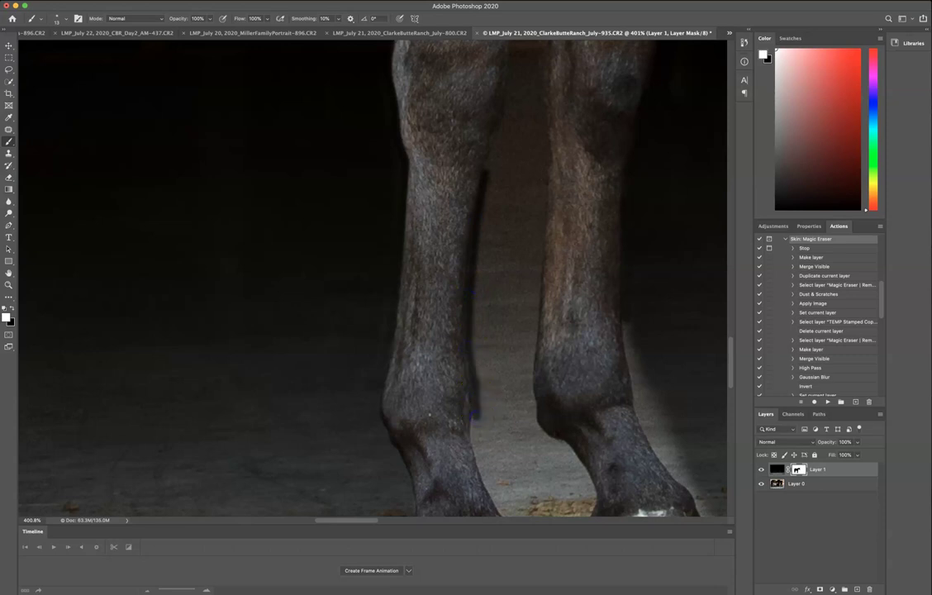
- Trace the front edge of the near foreleg's pastern and hoof to the toe with the 13 px white brush
{"action": "left_click", "coordinate": [487, 483], "text": "shift"}
{"action": "left_click_drag", "start_coordinate": [504, 377], "coordinate": [469, 225]}
{"action": "left_click", "coordinate": [470, 362], "text": "shift"}
{"action": "left_click", "coordinate": [487, 390], "text": "shift"}
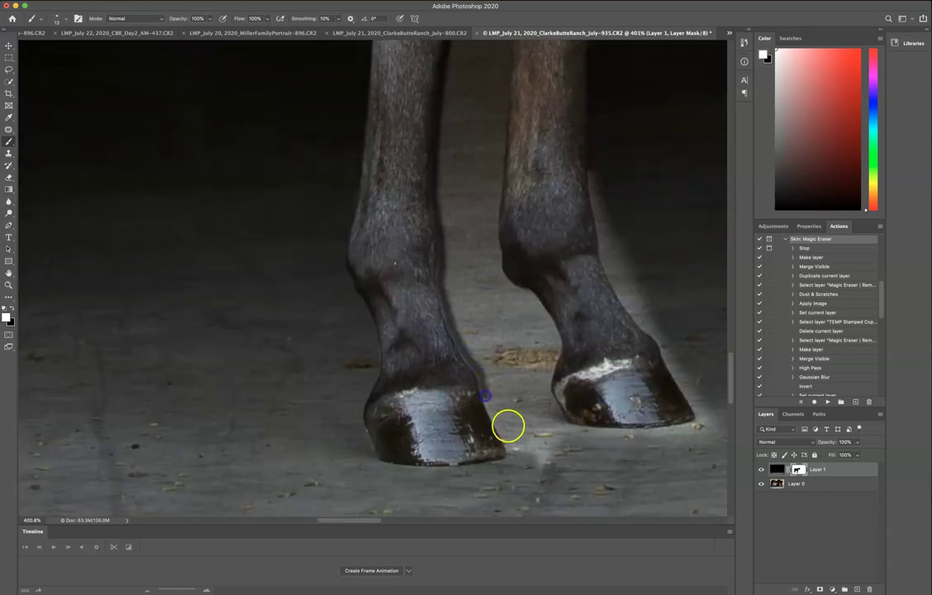
{"action": "left_click_drag", "start_coordinate": [498, 425], "coordinate": [510, 457]}
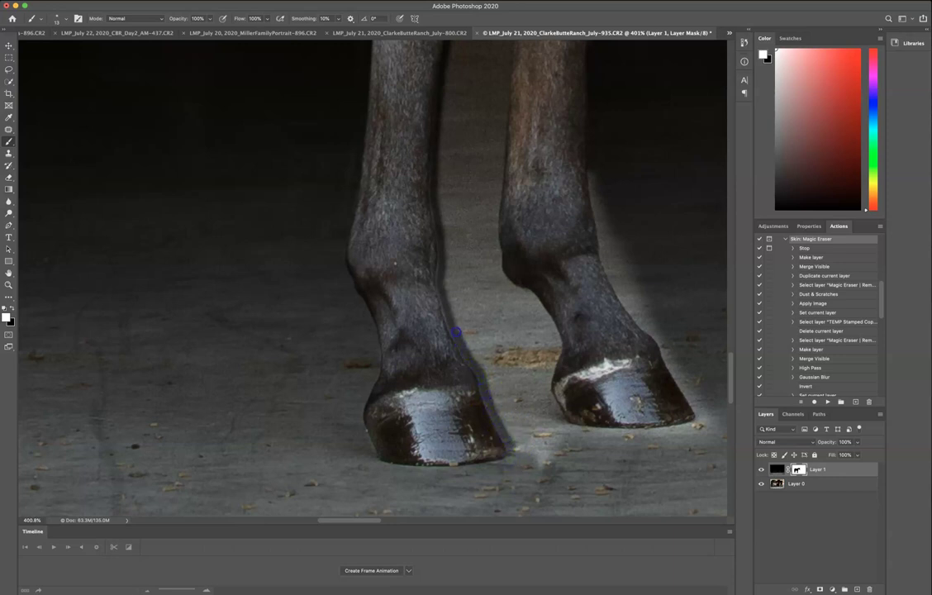
- Clean up the near foreleg's front fetlock and cannon edge in white, and cover the floor between the two forelegs
{"action": "mouse_move", "coordinate": [438, 258]}
{"action": "left_mouse_down"}
{"action": "mouse_move", "coordinate": [449, 325]}
{"action": "mouse_move", "coordinate": [480, 367]}
{"action": "mouse_move", "coordinate": [476, 303]}
{"action": "mouse_move", "coordinate": [434, 213]}
{"action": "left_mouse_up"}
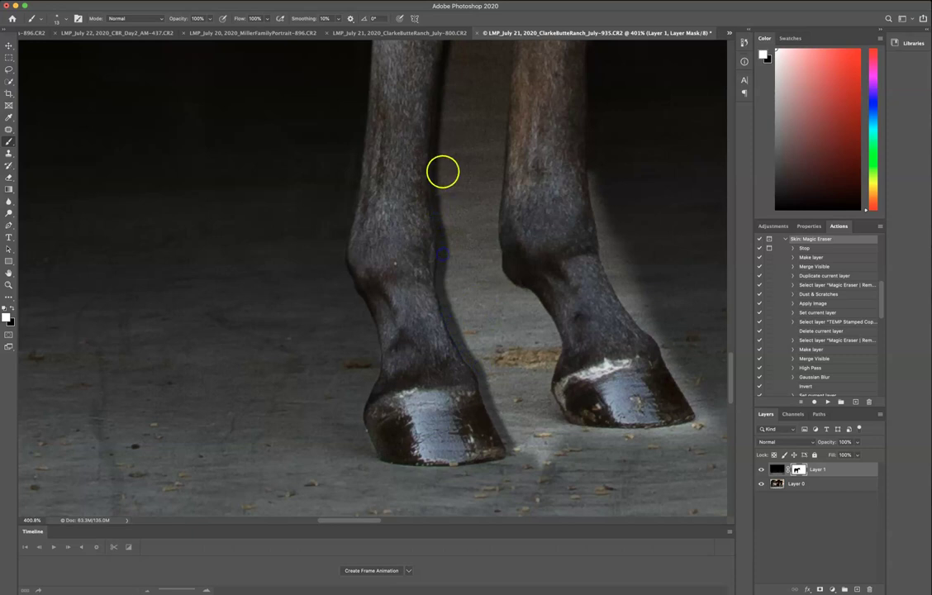
{"action": "left_click", "coordinate": [436, 111], "text": "shift"}
{"action": "left_click_drag", "start_coordinate": [479, 253], "coordinate": [495, 231]}
{"action": "mouse_move", "coordinate": [460, 165]}
{"action": "left_mouse_down"}
{"action": "mouse_move", "coordinate": [461, 239]}
{"action": "mouse_move", "coordinate": [454, 152]}
{"action": "mouse_move", "coordinate": [459, 220]}
{"action": "mouse_move", "coordinate": [475, 94]}
{"action": "mouse_move", "coordinate": [467, 302]}
{"action": "mouse_move", "coordinate": [460, 284]}
{"action": "mouse_move", "coordinate": [494, 375]}
{"action": "mouse_move", "coordinate": [576, 455]}
{"action": "mouse_move", "coordinate": [608, 450]}
{"action": "mouse_move", "coordinate": [576, 435]}
{"action": "left_mouse_up"}
- Trace the underside and front edge of the far fore hoof with a 12 px white brush on the mask
{"action": "left_click", "coordinate": [575, 428]}
{"action": "left_click", "coordinate": [574, 431]}
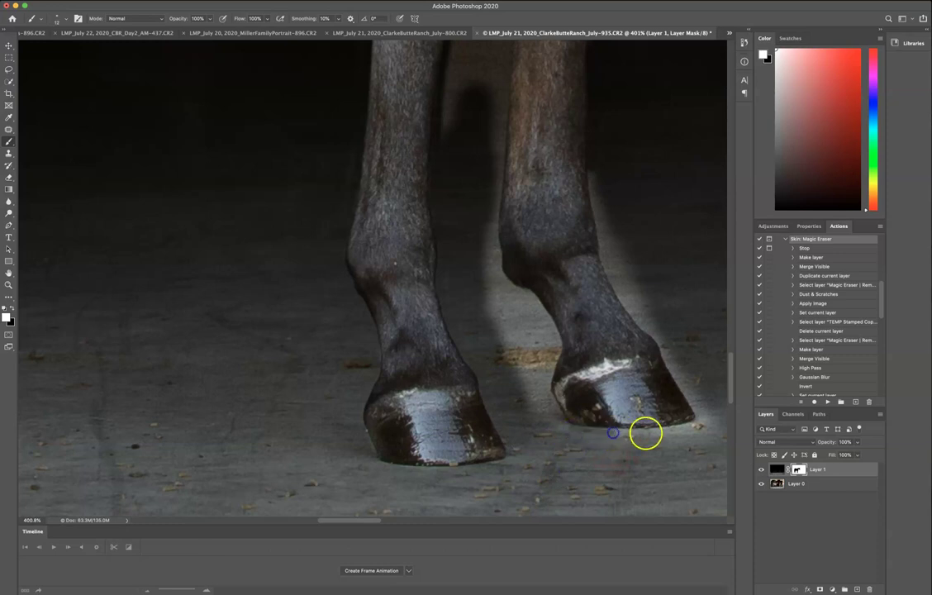
{"action": "left_click", "coordinate": [676, 431]}
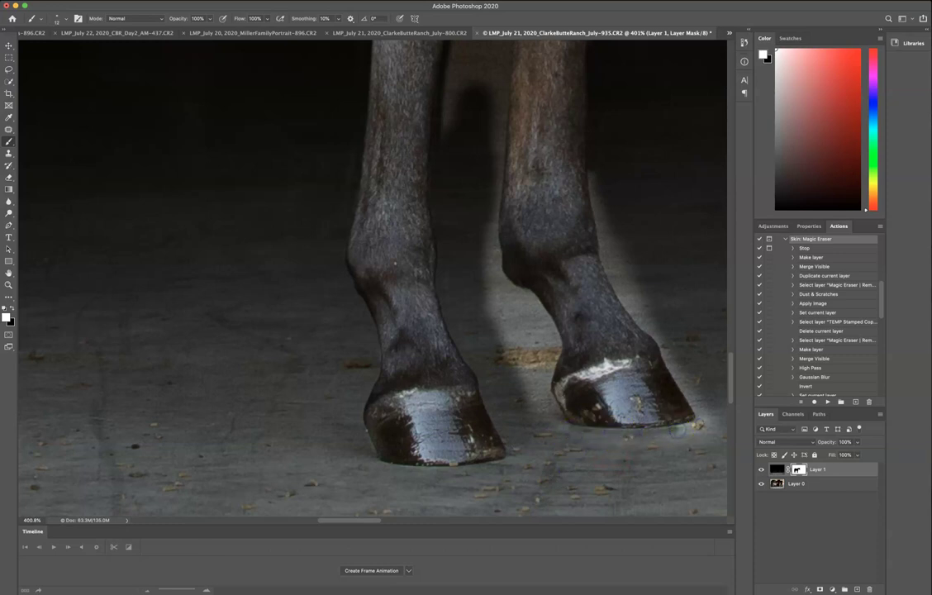
{"action": "left_click", "coordinate": [676, 374]}
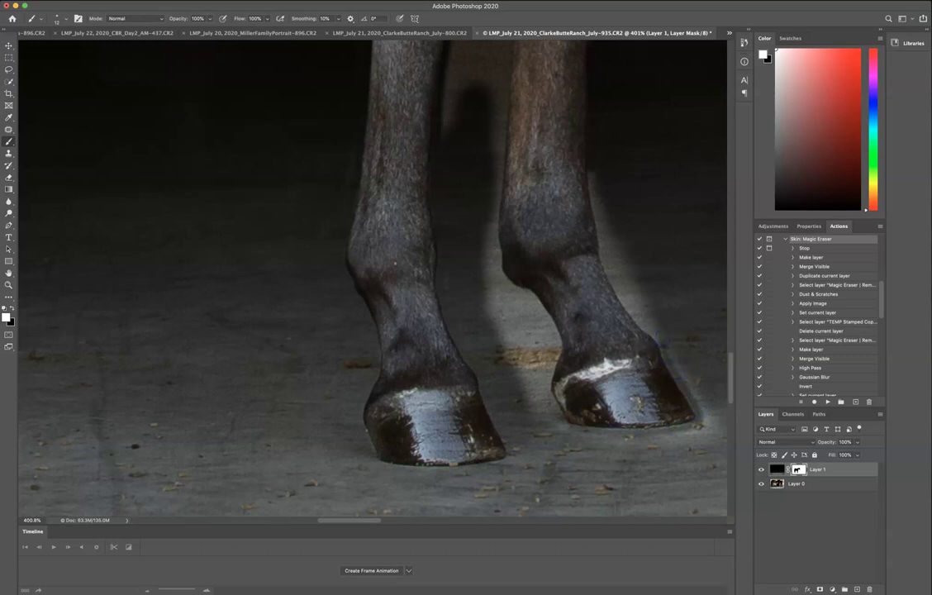
- Trace the far foreleg's front edge from the cannon down to the hoof in white, and cover the light floor in front of it
{"action": "left_click", "coordinate": [608, 266]}
{"action": "left_click_drag", "start_coordinate": [607, 266], "coordinate": [591, 184]}
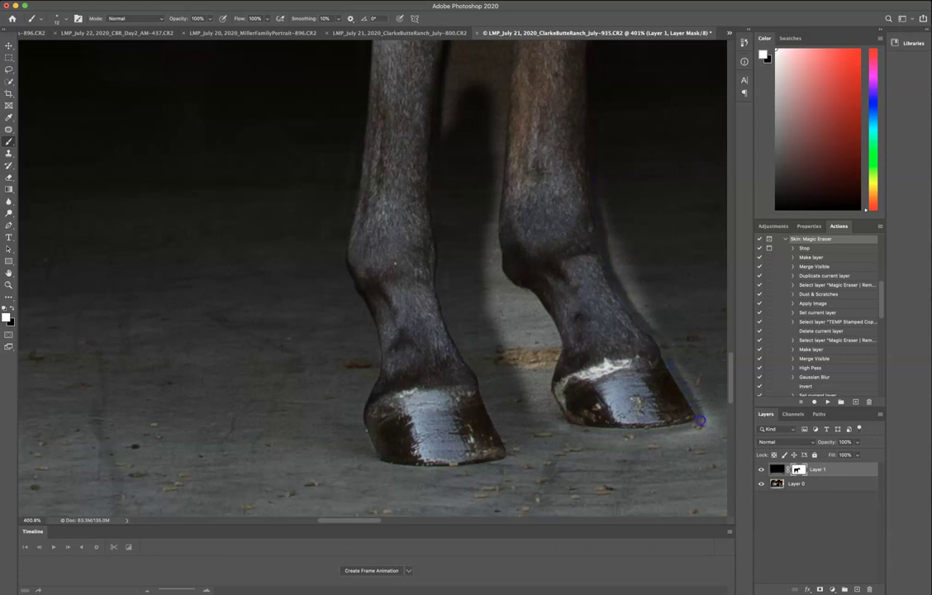
{"action": "mouse_move", "coordinate": [654, 448]}
{"action": "left_mouse_down", "text": "ctrl+alt"}
{"action": "mouse_move", "coordinate": [694, 455]}
{"action": "mouse_move", "coordinate": [689, 339]}
{"action": "mouse_move", "coordinate": [668, 303]}
{"action": "left_mouse_up", "text": "ctrl+alt"}
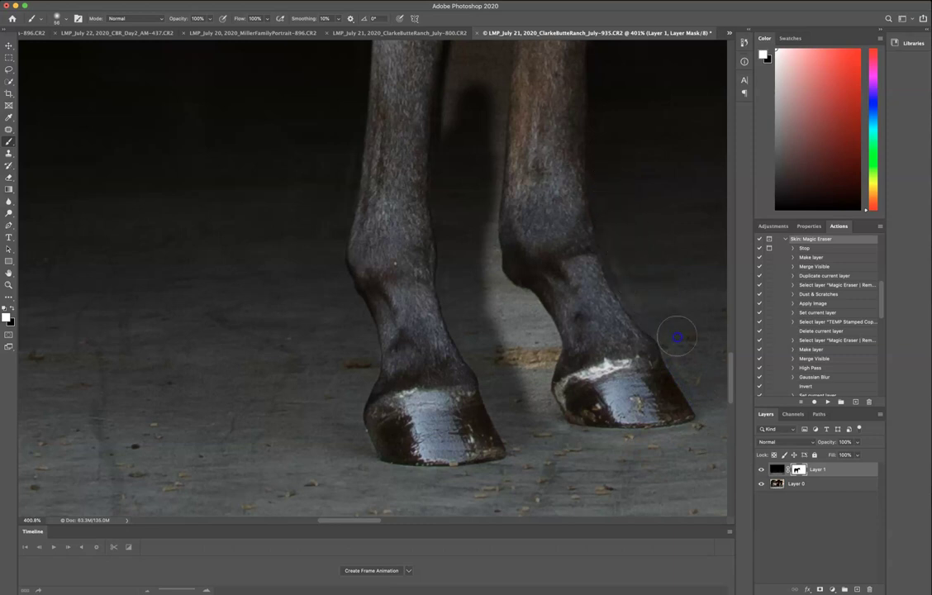
- Trace the rear edge of the far foreleg's pastern and fetlock with a 10 px white brush on the mask
{"action": "mouse_move", "coordinate": [625, 447]}
{"action": "left_mouse_down", "text": "ctrl+alt"}
{"action": "mouse_move", "coordinate": [593, 448]}
{"action": "mouse_move", "coordinate": [609, 436]}
{"action": "mouse_move", "coordinate": [537, 377]}
{"action": "left_mouse_up", "text": "ctrl+alt"}
{"action": "left_click_drag", "start_coordinate": [548, 419], "coordinate": [524, 388]}
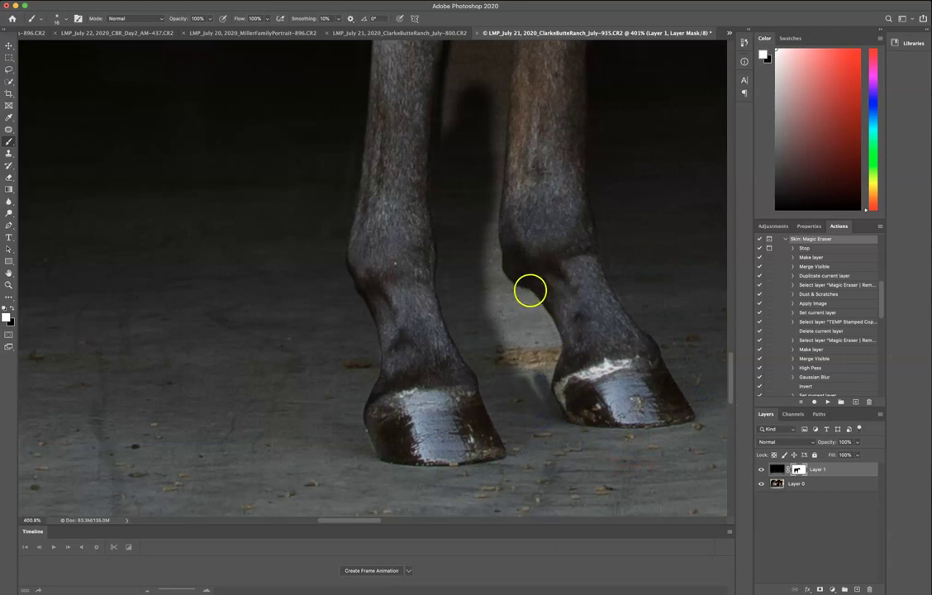
{"action": "mouse_move", "coordinate": [530, 295]}
{"action": "left_mouse_down"}
{"action": "mouse_move", "coordinate": [562, 338]}
{"action": "mouse_move", "coordinate": [551, 364]}
{"action": "mouse_move", "coordinate": [558, 339]}
{"action": "mouse_move", "coordinate": [529, 297]}
{"action": "mouse_move", "coordinate": [548, 320]}
{"action": "left_mouse_up"}
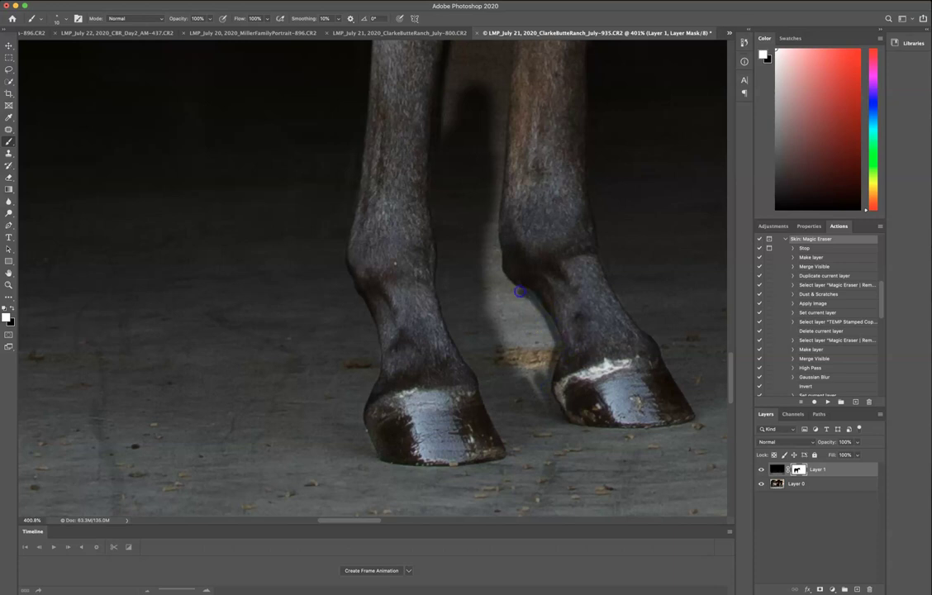
{"action": "left_click_drag", "start_coordinate": [495, 265], "coordinate": [496, 250]}
{"action": "left_click", "coordinate": [494, 232]}
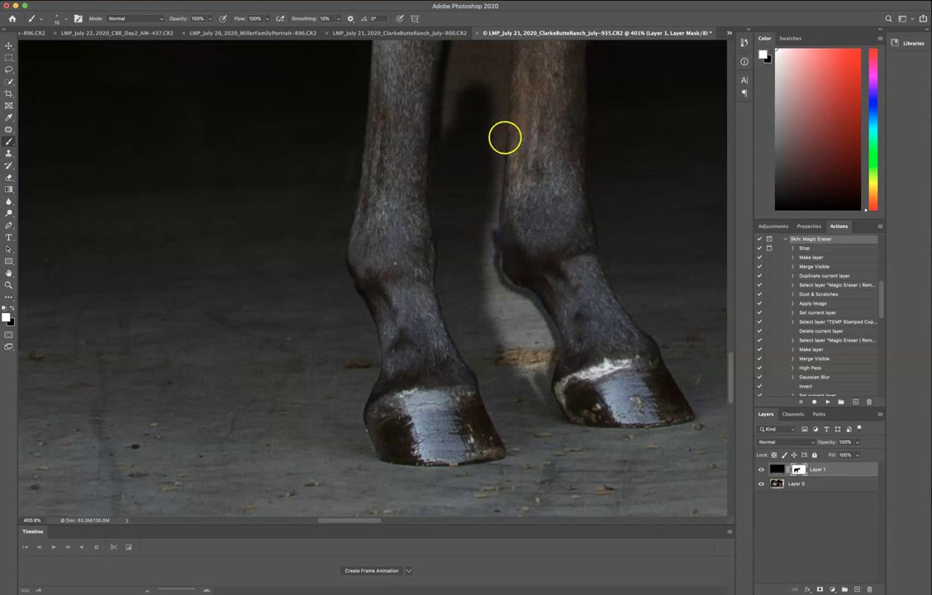
- Trace the rear edge of the far foreleg's cannon in white, and cover the remaining lit floor between the forelegs with a 17 px brush
{"action": "left_click_drag", "start_coordinate": [507, 63], "coordinate": [502, 117]}
{"action": "left_click_drag", "start_coordinate": [498, 212], "coordinate": [504, 212]}
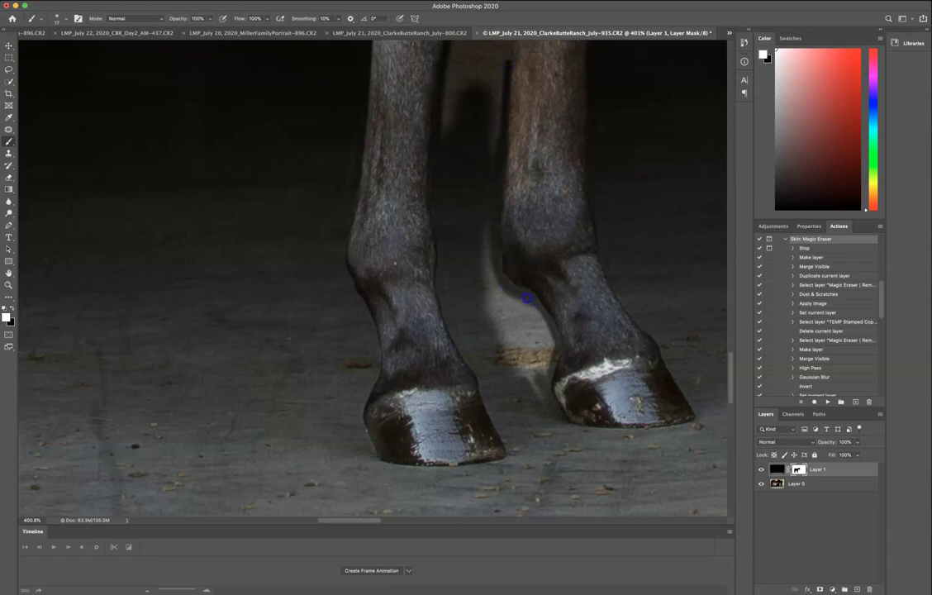
{"action": "left_click", "coordinate": [487, 310]}
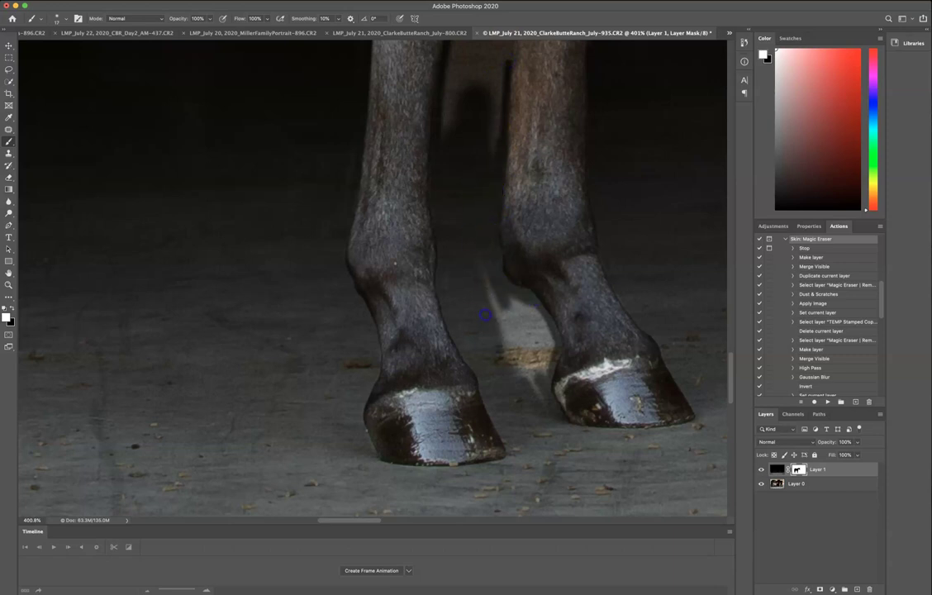
{"action": "left_click_drag", "start_coordinate": [470, 310], "coordinate": [491, 310]}
{"action": "left_click", "coordinate": [459, 252]}
{"action": "left_click_drag", "start_coordinate": [476, 345], "coordinate": [504, 334]}
{"action": "mouse_move", "coordinate": [480, 278]}
{"action": "left_mouse_down"}
{"action": "mouse_move", "coordinate": [494, 310]}
{"action": "mouse_move", "coordinate": [519, 329]}
{"action": "mouse_move", "coordinate": [507, 308]}
{"action": "mouse_move", "coordinate": [527, 322]}
{"action": "mouse_move", "coordinate": [507, 303]}
{"action": "mouse_move", "coordinate": [535, 334]}
{"action": "mouse_move", "coordinate": [530, 315]}
{"action": "mouse_move", "coordinate": [545, 354]}
{"action": "mouse_move", "coordinate": [535, 395]}
{"action": "mouse_move", "coordinate": [520, 343]}
{"action": "mouse_move", "coordinate": [549, 417]}
{"action": "left_mouse_up"}
- Trace the near foreleg's front edge from the knee up to the top of the gap between the forelegs with straight 14 px white strokes
{"action": "left_click_drag", "start_coordinate": [550, 220], "coordinate": [576, 401]}
{"action": "mouse_move", "coordinate": [505, 181]}
{"action": "left_mouse_down"}
{"action": "mouse_move", "coordinate": [489, 344]}
{"action": "mouse_move", "coordinate": [492, 230]}
{"action": "mouse_move", "coordinate": [483, 317]}
{"action": "mouse_move", "coordinate": [501, 235]}
{"action": "mouse_move", "coordinate": [498, 292]}
{"action": "mouse_move", "coordinate": [505, 235]}
{"action": "mouse_move", "coordinate": [525, 316]}
{"action": "mouse_move", "coordinate": [480, 347]}
{"action": "left_mouse_up"}
{"action": "mouse_move", "coordinate": [499, 306]}
{"action": "left_mouse_down"}
{"action": "mouse_move", "coordinate": [513, 242]}
{"action": "mouse_move", "coordinate": [510, 184]}
{"action": "left_mouse_up"}
{"action": "left_click", "coordinate": [511, 183], "text": "shift"}
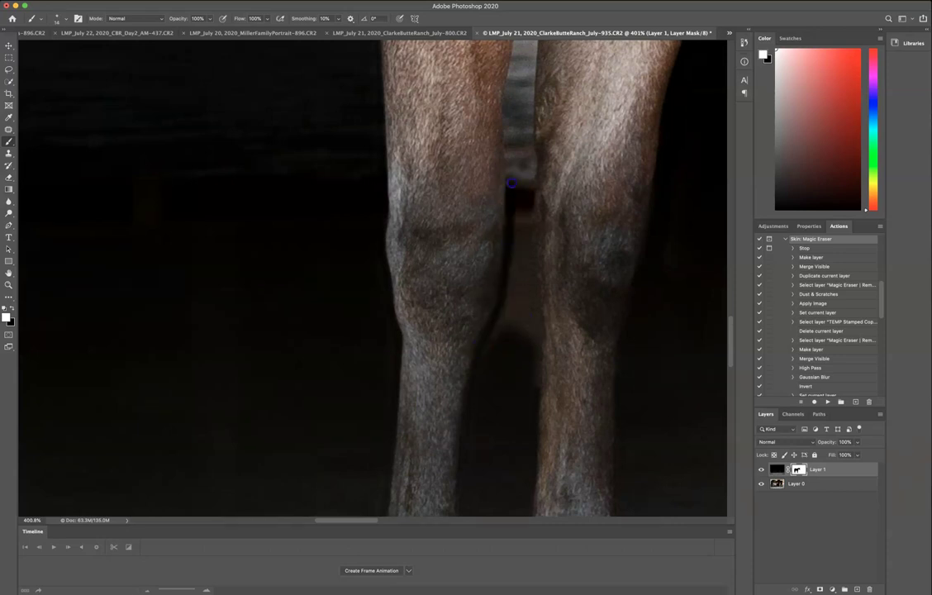
{"action": "left_click", "coordinate": [508, 133], "text": "shift"}
{"action": "left_click_drag", "start_coordinate": [507, 101], "coordinate": [515, 59]}
{"action": "scroll", "coordinate": [531, 100], "scroll_direction": "up", "scroll_amount": 3}
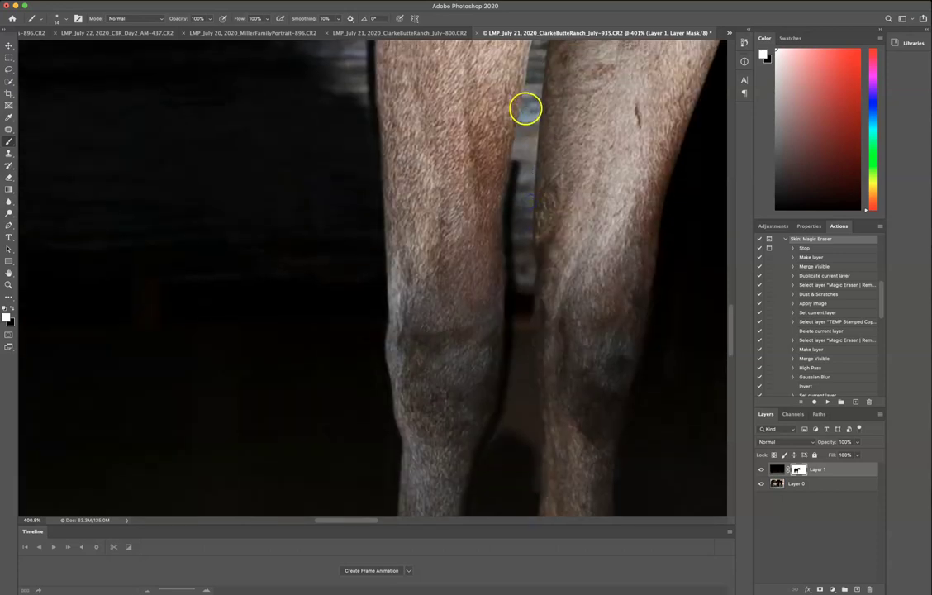
{"action": "left_click", "coordinate": [525, 106], "text": "shift"}
{"action": "left_click_drag", "start_coordinate": [546, 113], "coordinate": [547, 261]}
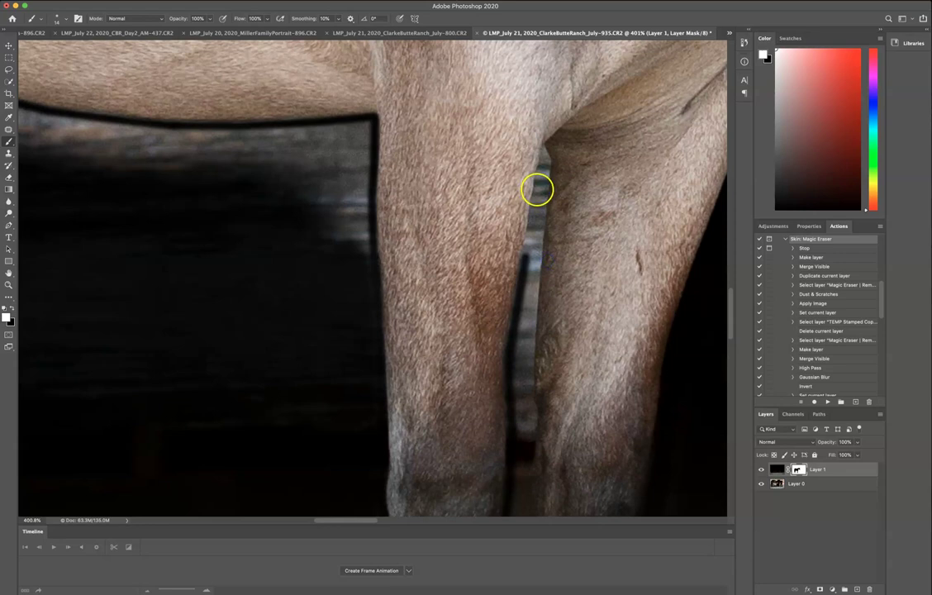
{"action": "left_click", "coordinate": [543, 155], "text": "shift"}
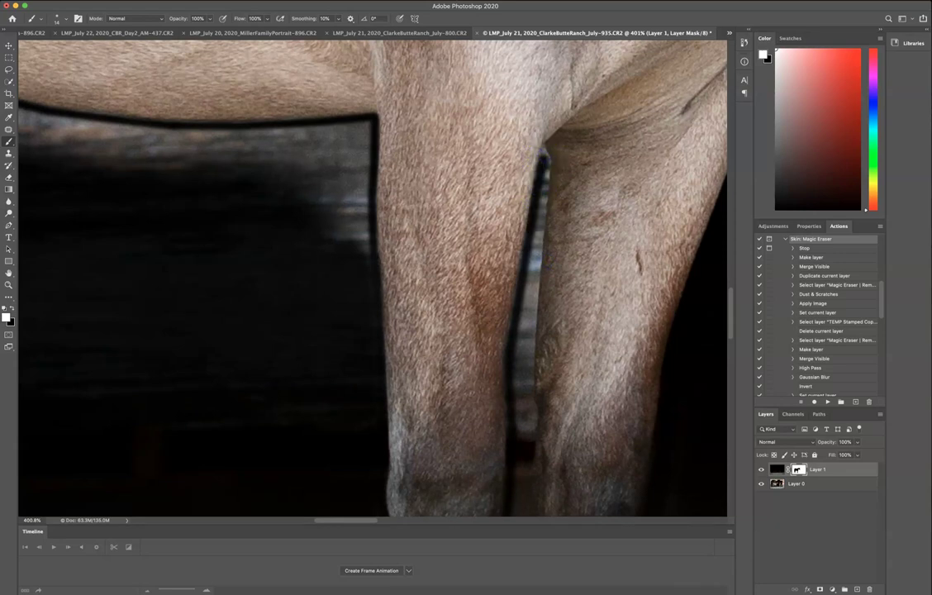
- Trace the far foreleg's rear edge from the top of the gap down past the knee with straight 8 px white strokes
{"action": "left_click_drag", "start_coordinate": [543, 160], "coordinate": [537, 161], "text": "ctrl+alt"}
{"action": "left_click", "coordinate": [533, 335], "text": "shift"}
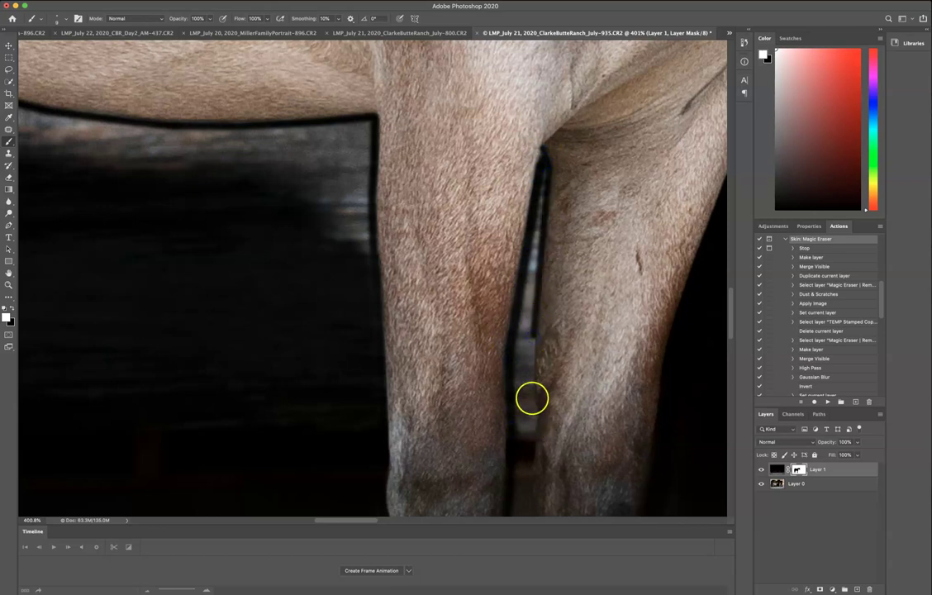
{"action": "left_click", "coordinate": [531, 399], "text": "shift"}
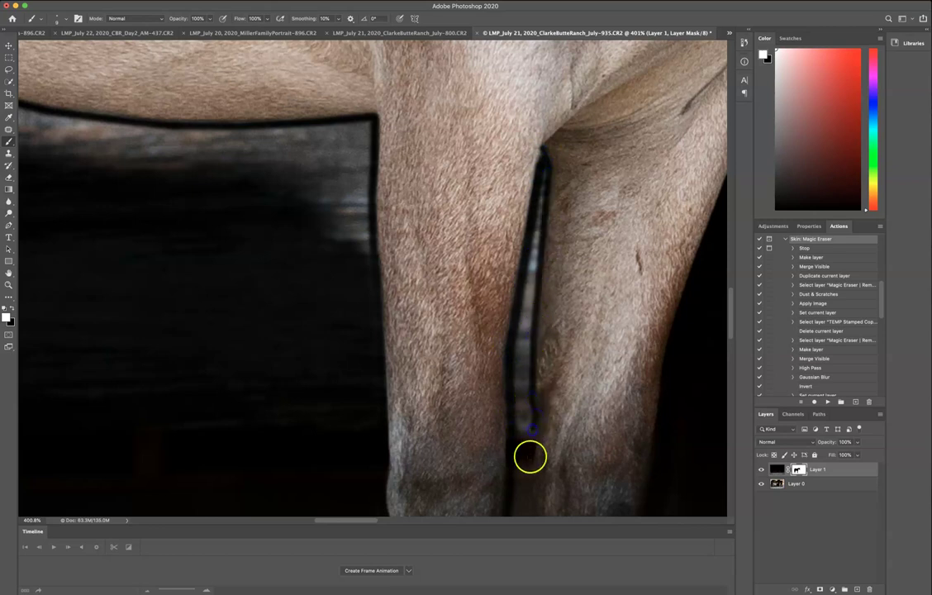
{"action": "scroll", "coordinate": [555, 514], "scroll_direction": "down", "scroll_amount": 5}
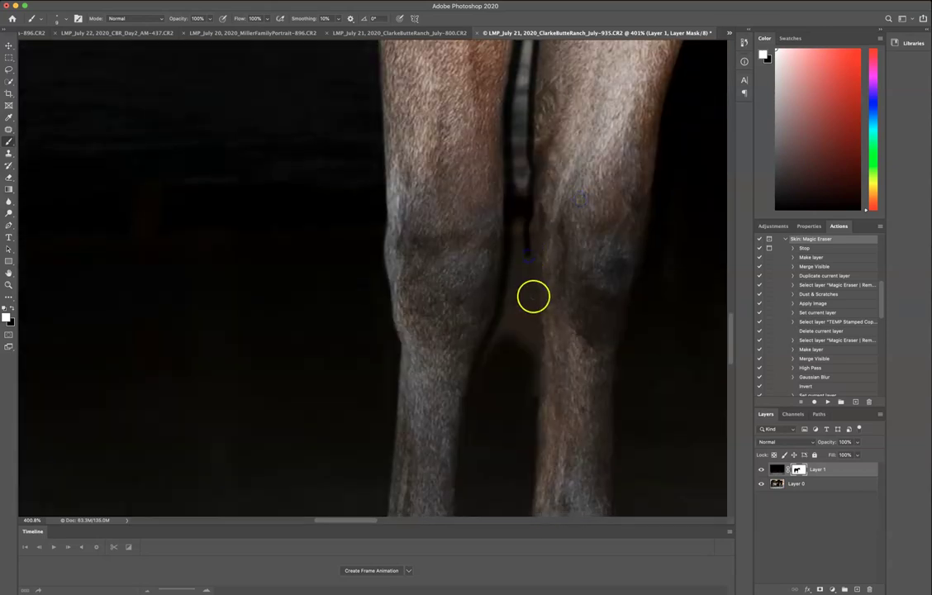
{"action": "left_click", "coordinate": [534, 296], "text": "shift"}
{"action": "left_click", "coordinate": [539, 342], "text": "shift"}
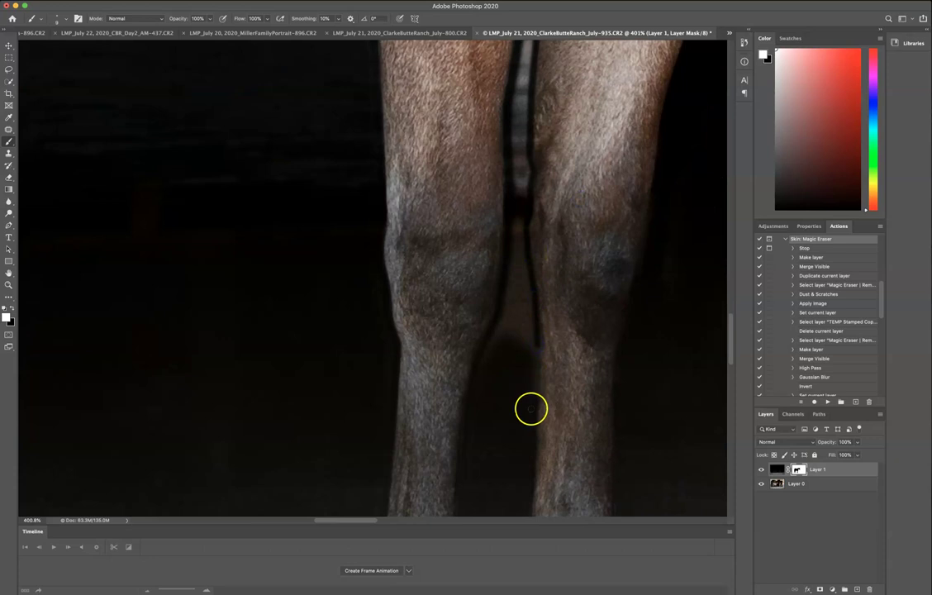
- Cover the background between the two knees with a 20 px white brush on the mask
{"action": "key", "text": "bracketright"}
{"action": "key", "text": "bracketright"}
{"action": "key", "text": "bracketright"}
{"action": "mouse_move", "coordinate": [484, 334]}
{"action": "left_mouse_down"}
{"action": "mouse_move", "coordinate": [497, 339]}
{"action": "mouse_move", "coordinate": [481, 370]}
{"action": "mouse_move", "coordinate": [500, 331]}
{"action": "mouse_move", "coordinate": [511, 239]}
{"action": "left_mouse_up"}
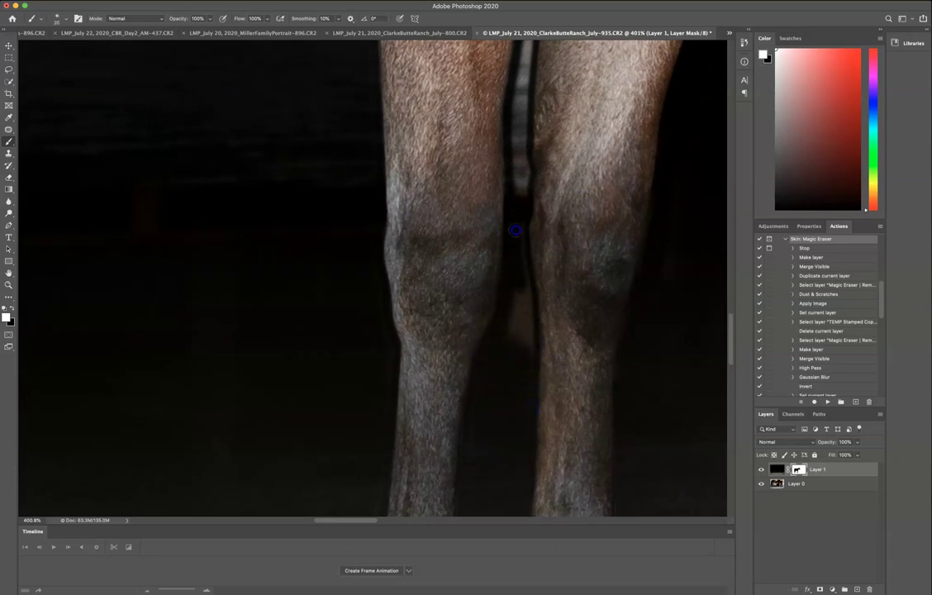
{"action": "left_click_drag", "start_coordinate": [528, 303], "coordinate": [519, 382]}
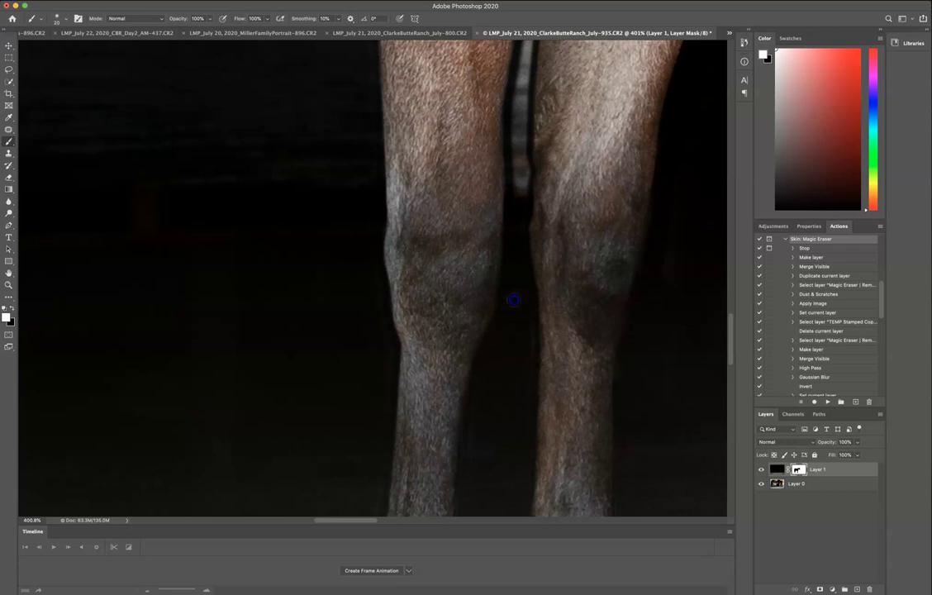
- Cover the barn wall in the narrow gap between the two upper forelegs, using a 14 px white brush up to the gap's tip
{"action": "left_click_drag", "start_coordinate": [553, 216], "coordinate": [539, 316]}
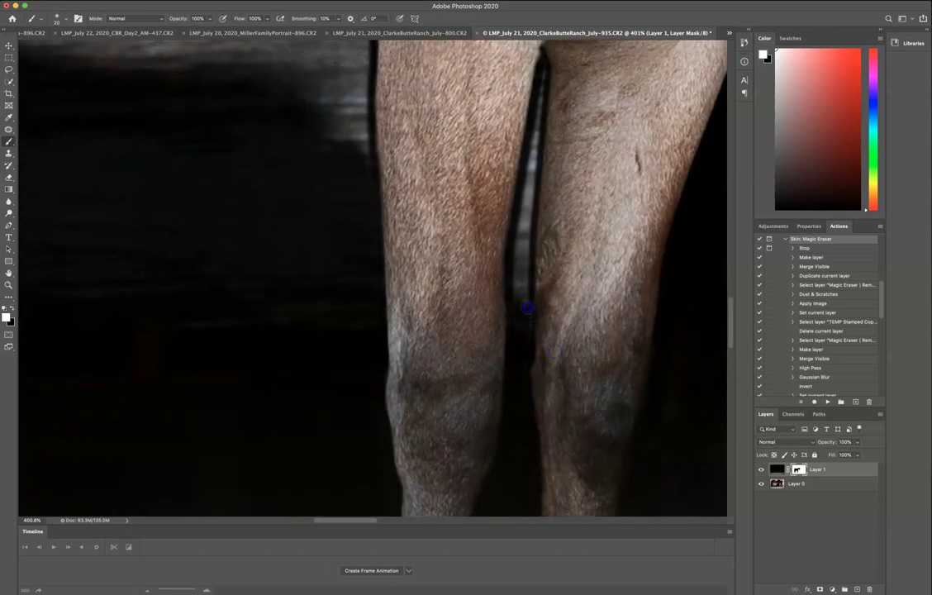
{"action": "left_click_drag", "start_coordinate": [525, 304], "coordinate": [523, 239]}
{"action": "mouse_move", "coordinate": [553, 93]}
{"action": "left_mouse_down", "text": "ctrl+alt"}
{"action": "mouse_move", "coordinate": [544, 63]}
{"action": "mouse_move", "coordinate": [544, 72]}
{"action": "left_mouse_up", "text": "ctrl+alt"}
{"action": "mouse_move", "coordinate": [518, 194]}
{"action": "left_mouse_down"}
{"action": "mouse_move", "coordinate": [515, 284]}
{"action": "mouse_move", "coordinate": [512, 268]}
{"action": "mouse_move", "coordinate": [525, 309]}
{"action": "mouse_move", "coordinate": [544, 177]}
{"action": "mouse_move", "coordinate": [541, 107]}
{"action": "left_mouse_up"}
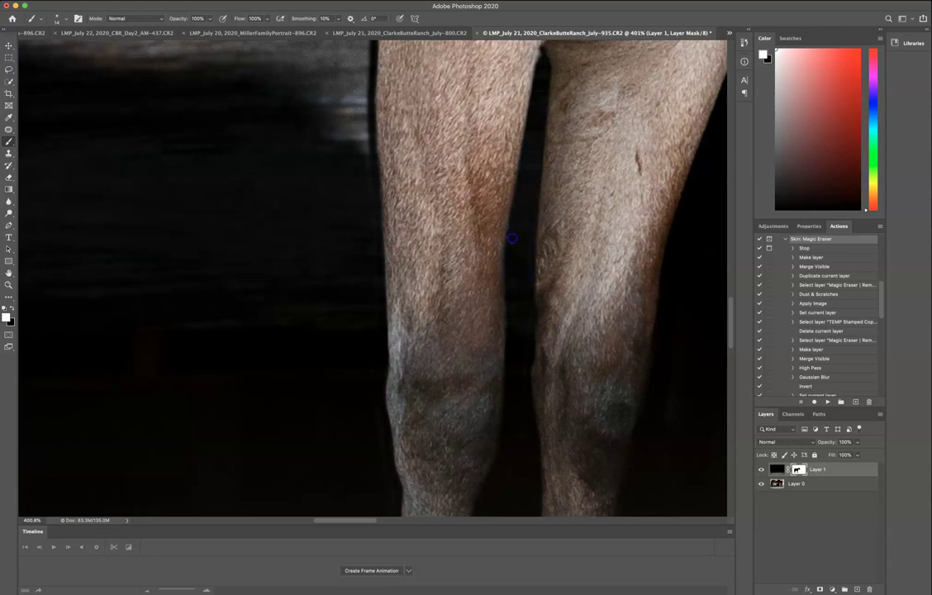
{"action": "scroll", "coordinate": [512, 251], "scroll_direction": "up", "scroll_amount": 5}
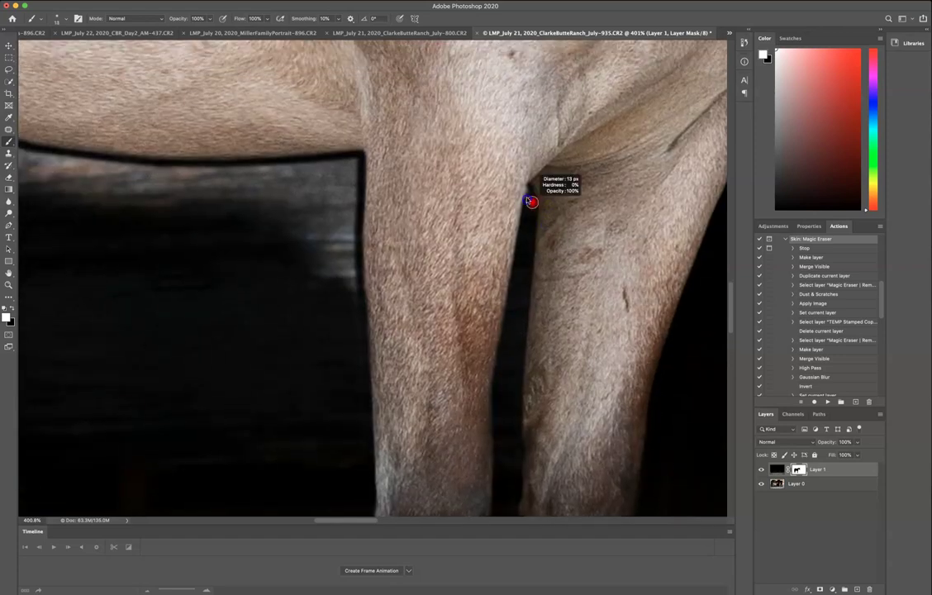
{"action": "left_click", "coordinate": [533, 193]}
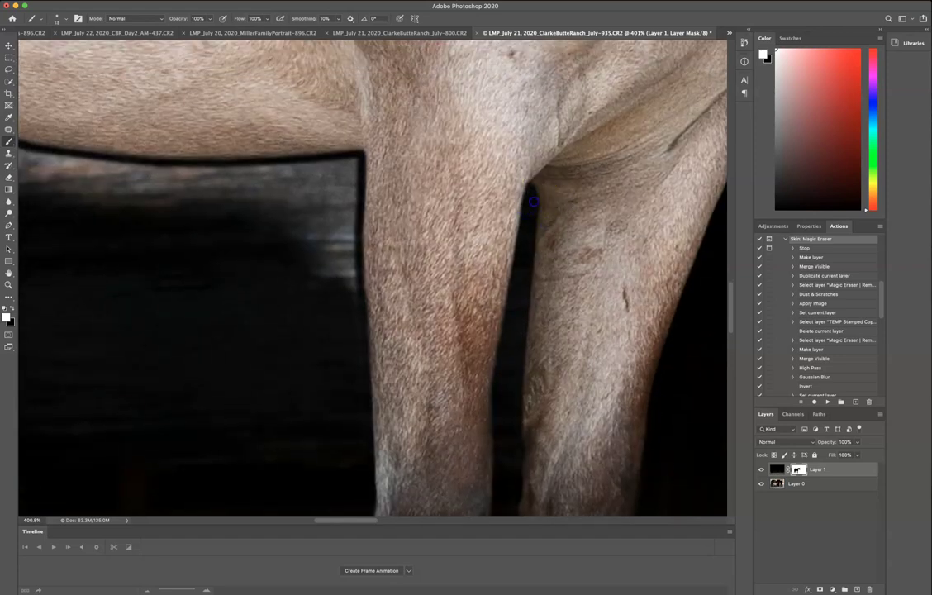
{"action": "left_click", "coordinate": [533, 158]}
- Cover the barn wall under the belly, from the near foreleg back to the hind leg, with a 40 px white brush
{"action": "left_click_drag", "start_coordinate": [531, 186], "coordinate": [514, 183], "text": "ctrl+alt"}
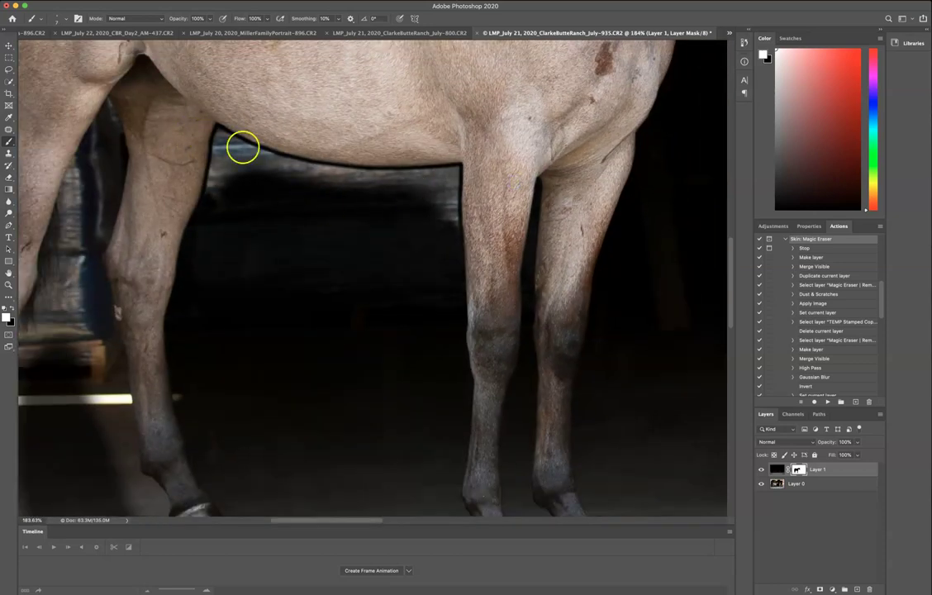
{"action": "mouse_move", "coordinate": [237, 154]}
{"action": "left_mouse_down", "text": "ctrl+alt"}
{"action": "mouse_move", "coordinate": [295, 179]}
{"action": "mouse_move", "coordinate": [406, 183]}
{"action": "mouse_move", "coordinate": [408, 205]}
{"action": "mouse_move", "coordinate": [453, 242]}
{"action": "left_mouse_up", "text": "ctrl+alt"}
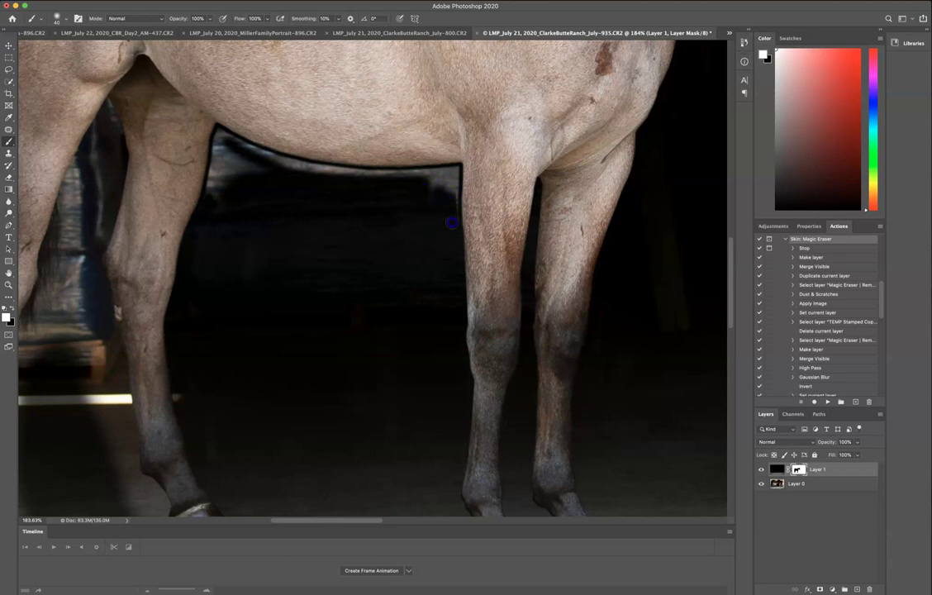
{"action": "mouse_move", "coordinate": [451, 179]}
{"action": "left_mouse_down"}
{"action": "mouse_move", "coordinate": [429, 184]}
{"action": "mouse_move", "coordinate": [243, 153]}
{"action": "mouse_move", "coordinate": [350, 179]}
{"action": "mouse_move", "coordinate": [269, 156]}
{"action": "left_mouse_up"}
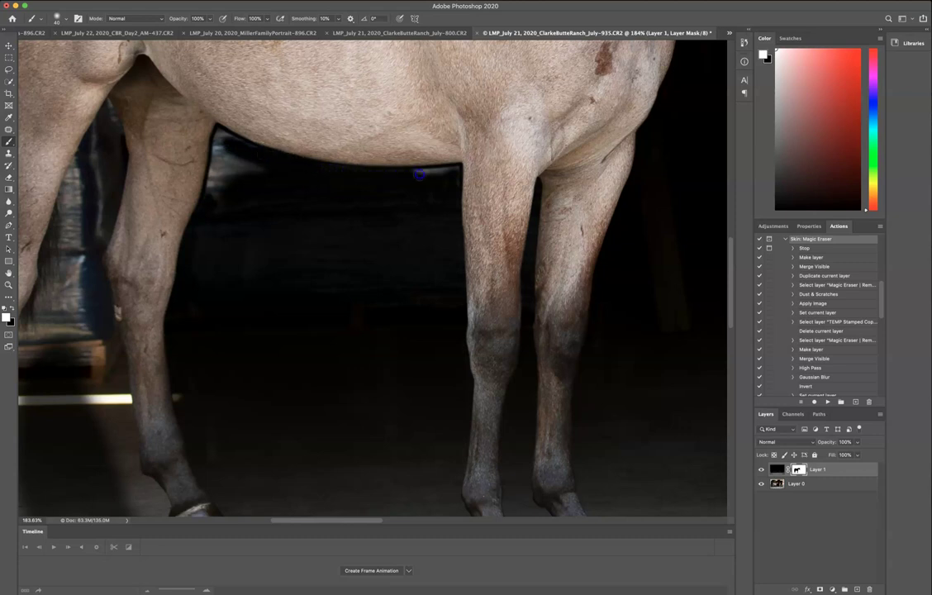
{"action": "mouse_move", "coordinate": [259, 166]}
{"action": "left_mouse_down"}
{"action": "mouse_move", "coordinate": [195, 125]}
{"action": "mouse_move", "coordinate": [213, 200]}
{"action": "left_mouse_up"}
{"action": "mouse_move", "coordinate": [218, 144]}
{"action": "left_mouse_down"}
{"action": "mouse_move", "coordinate": [256, 156]}
{"action": "mouse_move", "coordinate": [223, 140]}
{"action": "mouse_move", "coordinate": [266, 161]}
{"action": "mouse_move", "coordinate": [219, 152]}
{"action": "mouse_move", "coordinate": [267, 175]}
{"action": "mouse_move", "coordinate": [234, 188]}
{"action": "left_mouse_up"}
- Cover the background along the horse's back, from the base of the mane to the croup, with white on the mask
{"action": "scroll", "coordinate": [484, 194], "scroll_direction": "down", "scroll_amount": 5}
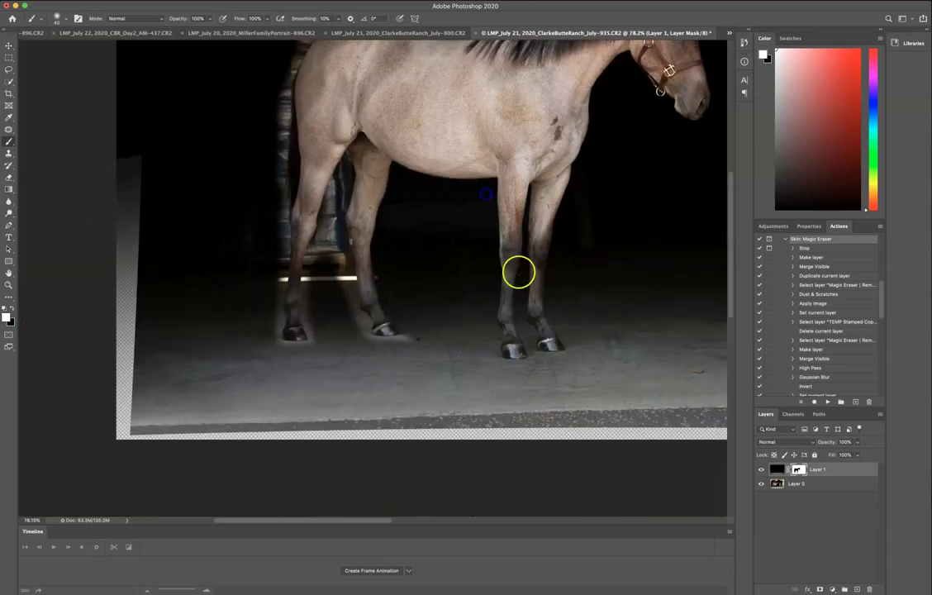
{"action": "scroll", "coordinate": [387, 219], "scroll_direction": "up", "scroll_amount": 4}
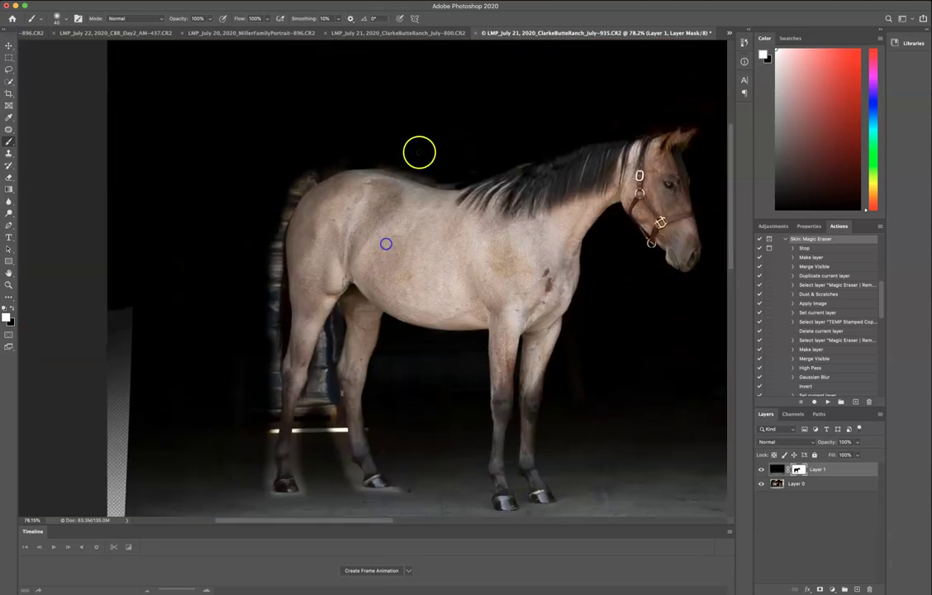
{"action": "scroll", "coordinate": [438, 152], "scroll_direction": "up", "scroll_amount": 3}
{"action": "scroll", "coordinate": [404, 173], "scroll_direction": "up", "scroll_amount": 4}
{"action": "mouse_move", "coordinate": [383, 165]}
{"action": "left_mouse_down"}
{"action": "mouse_move", "coordinate": [325, 148]}
{"action": "mouse_move", "coordinate": [373, 170]}
{"action": "left_mouse_up"}
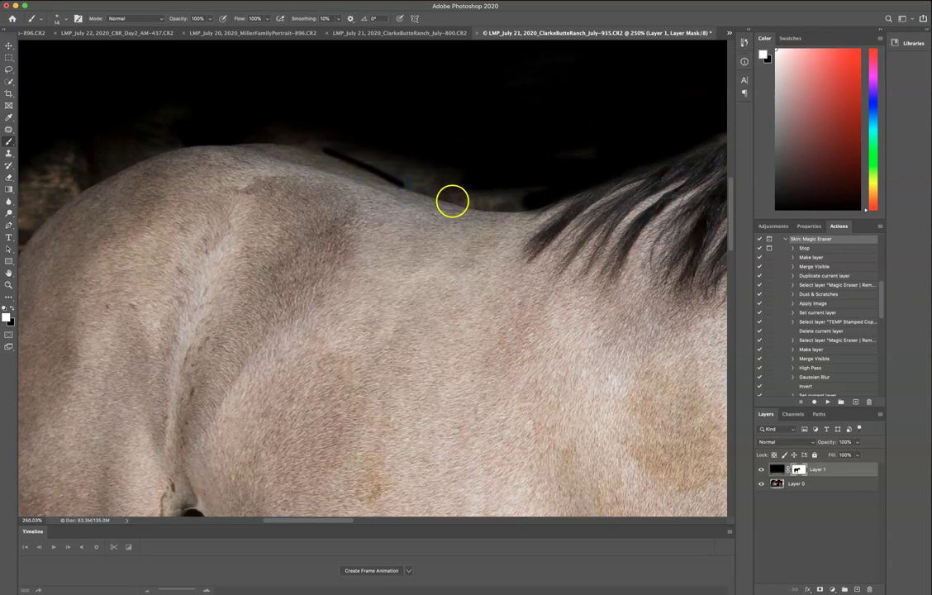
{"action": "mouse_move", "coordinate": [452, 200]}
{"action": "left_mouse_down"}
{"action": "mouse_move", "coordinate": [529, 214]}
{"action": "mouse_move", "coordinate": [537, 180]}
{"action": "mouse_move", "coordinate": [562, 181]}
{"action": "left_mouse_up"}
{"action": "left_click_drag", "start_coordinate": [610, 139], "coordinate": [520, 189]}
{"action": "left_click_drag", "start_coordinate": [461, 187], "coordinate": [330, 138]}
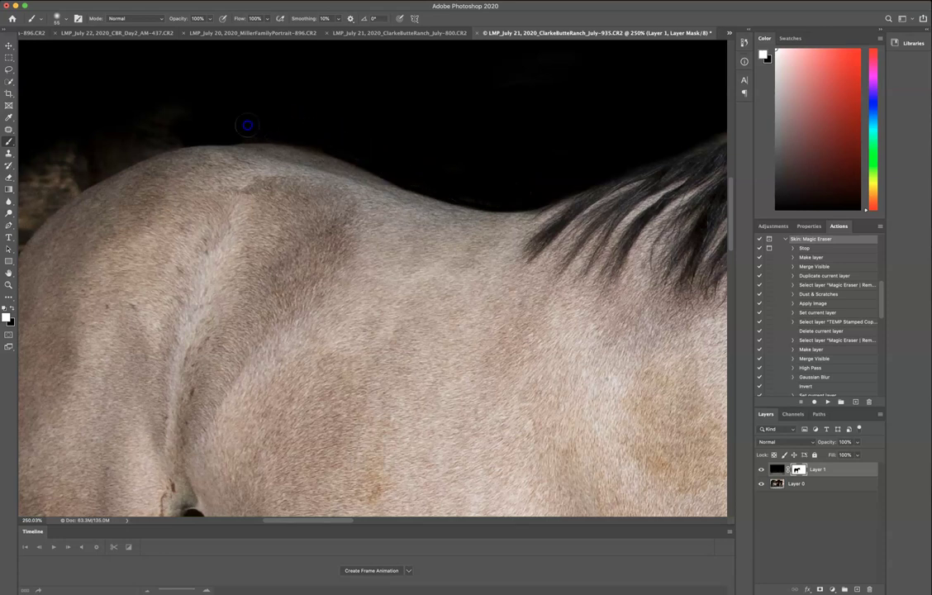
{"action": "left_click_drag", "start_coordinate": [244, 124], "coordinate": [212, 121]}
- Cover the background remnants above the mane's crest, then refine the poll and ear surroundings with a 20 px white brush
{"action": "left_click_drag", "start_coordinate": [441, 193], "coordinate": [108, 216]}
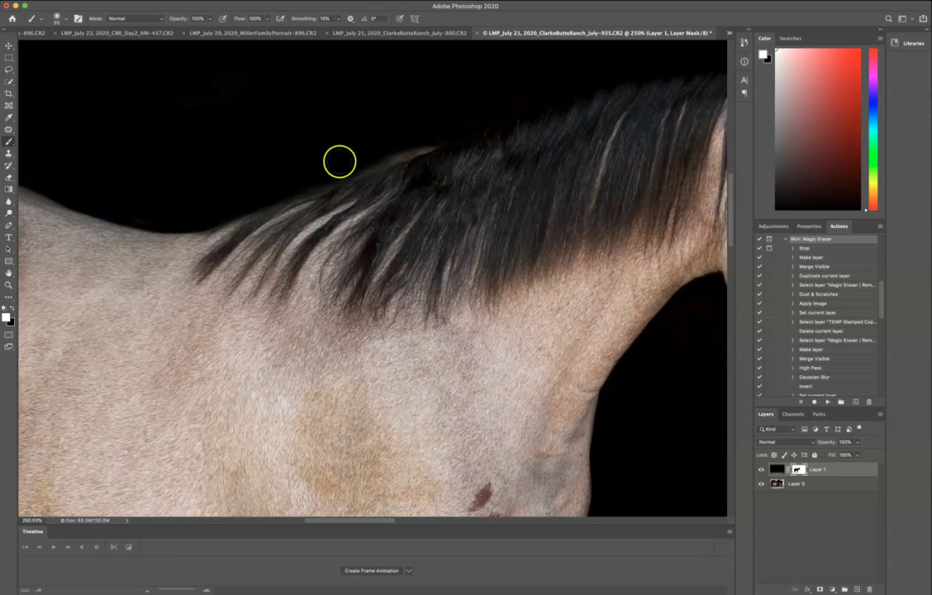
{"action": "left_click_drag", "start_coordinate": [339, 162], "coordinate": [360, 155]}
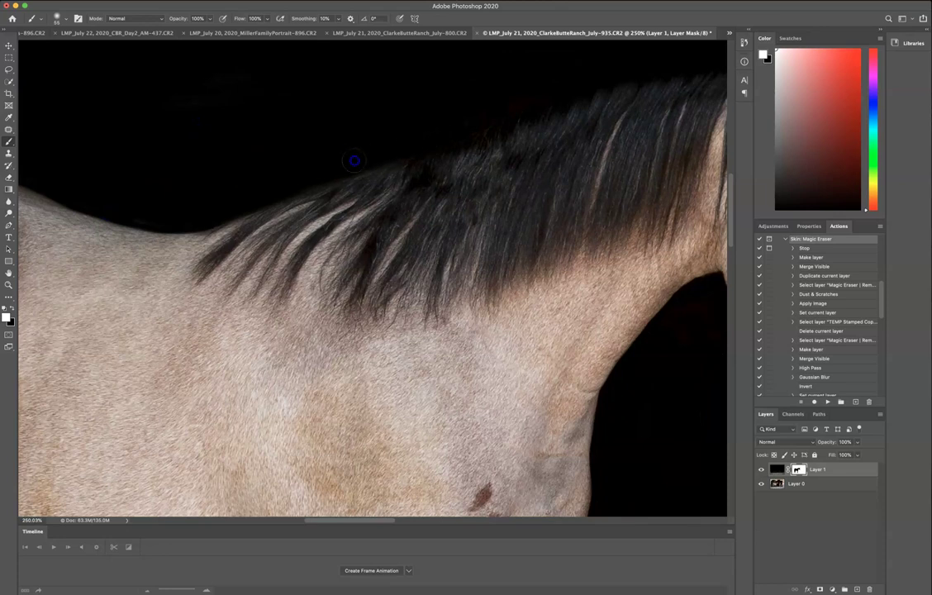
{"action": "left_click_drag", "start_coordinate": [491, 165], "coordinate": [266, 239]}
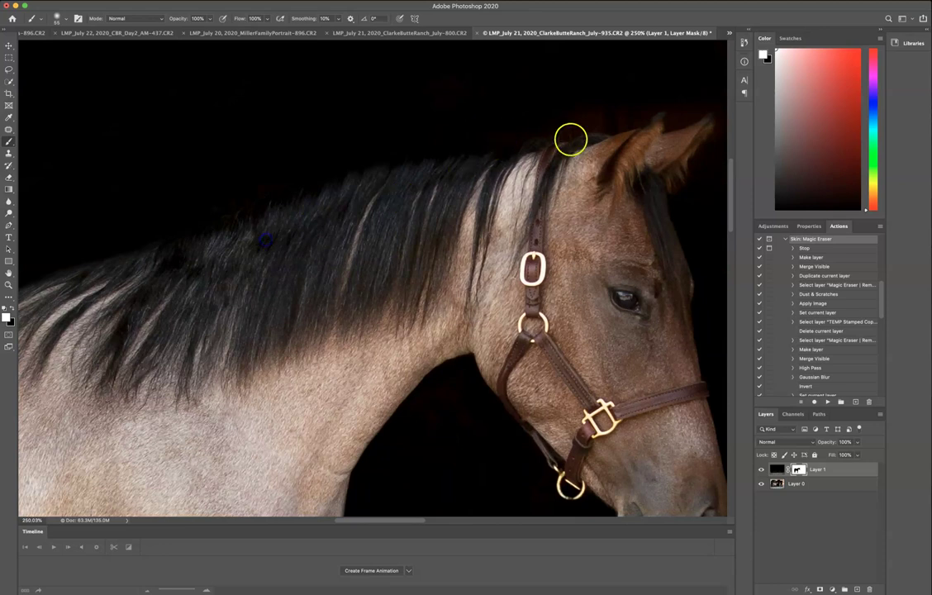
{"action": "left_click_drag", "start_coordinate": [558, 139], "coordinate": [545, 140]}
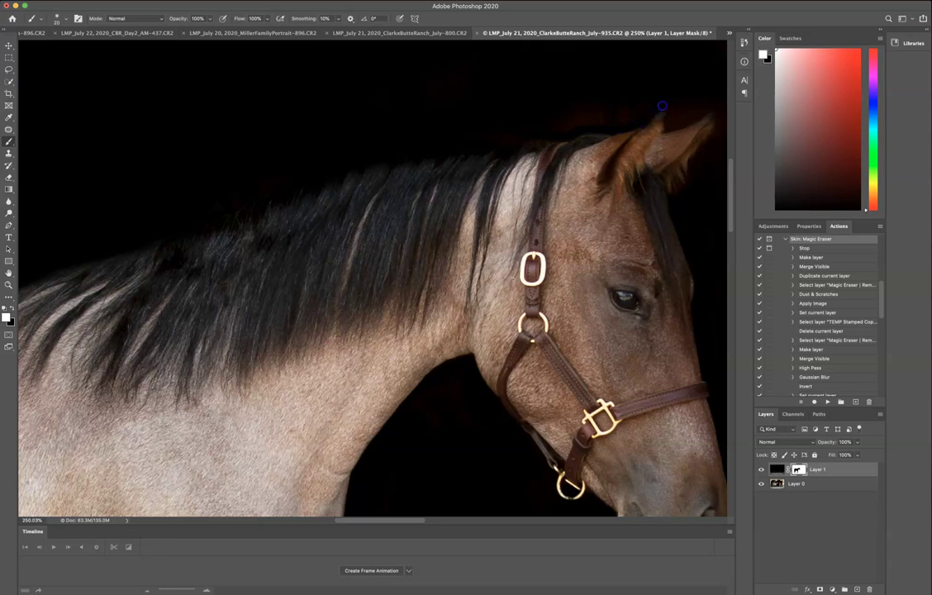
{"action": "mouse_move", "coordinate": [528, 124]}
{"action": "left_mouse_down"}
{"action": "mouse_move", "coordinate": [561, 121]}
{"action": "mouse_move", "coordinate": [517, 126]}
{"action": "left_mouse_up"}
{"action": "left_click_drag", "start_coordinate": [579, 111], "coordinate": [631, 97]}
- Trace the top edge of the croup with a small white brush on the mask to cover the adjoining background
{"action": "scroll", "coordinate": [512, 190], "scroll_direction": "down", "scroll_amount": 4}
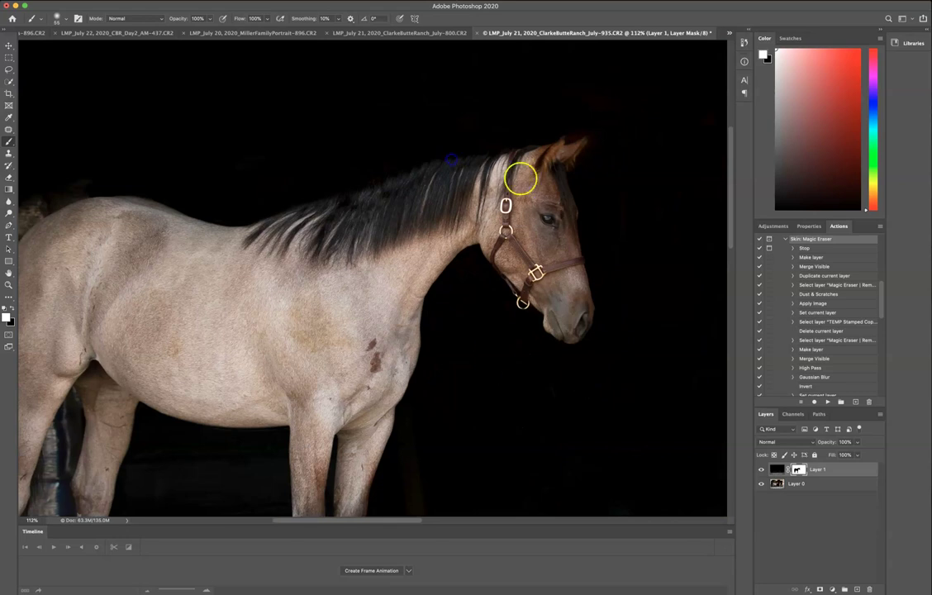
{"action": "scroll", "coordinate": [464, 241], "scroll_direction": "up", "scroll_amount": 2}
{"action": "left_click_drag", "start_coordinate": [464, 241], "coordinate": [477, 241]}
{"action": "left_click_drag", "start_coordinate": [293, 210], "coordinate": [365, 218]}
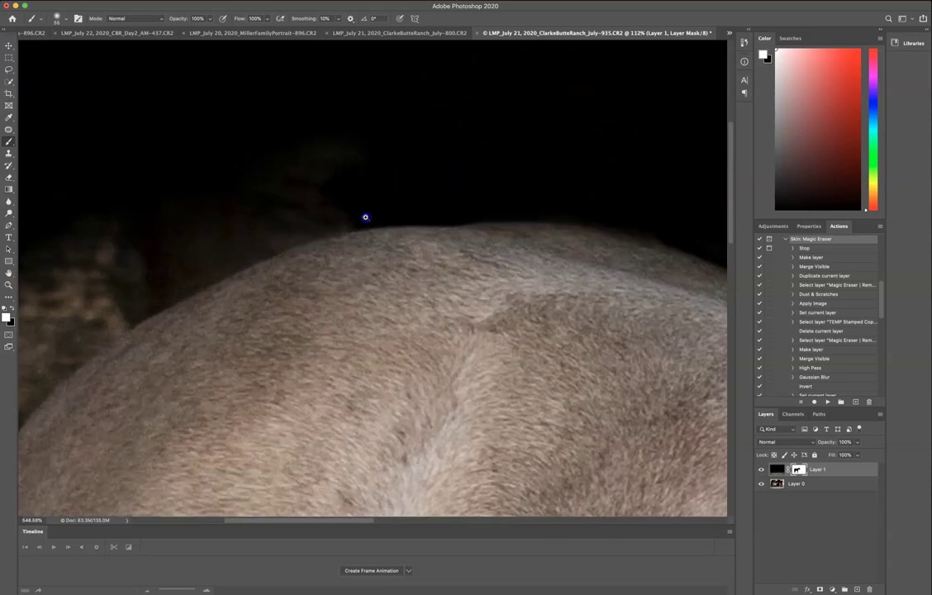
{"action": "left_click_drag", "start_coordinate": [433, 227], "coordinate": [365, 225]}
{"action": "left_click", "coordinate": [353, 223]}
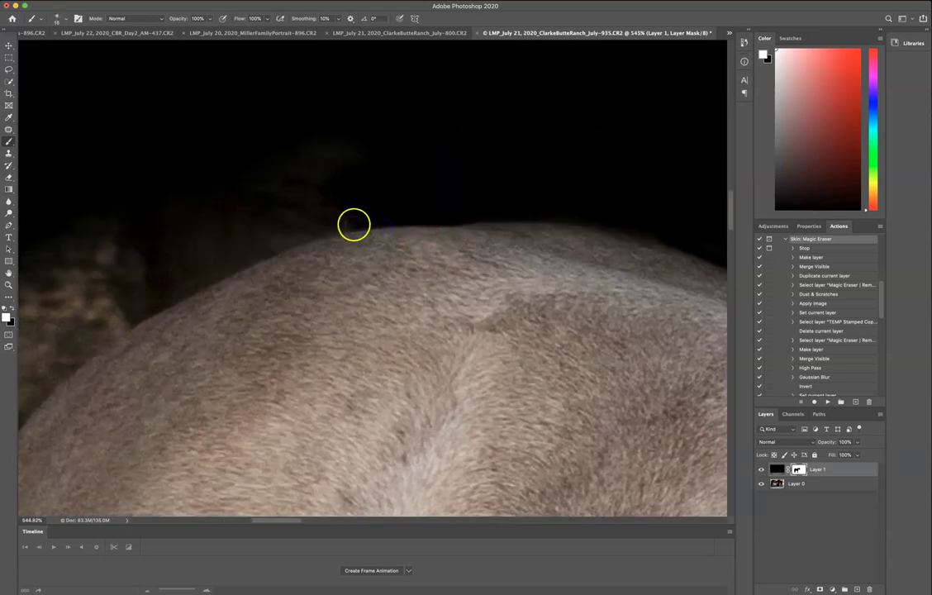
{"action": "left_click", "coordinate": [272, 246], "text": "shift"}
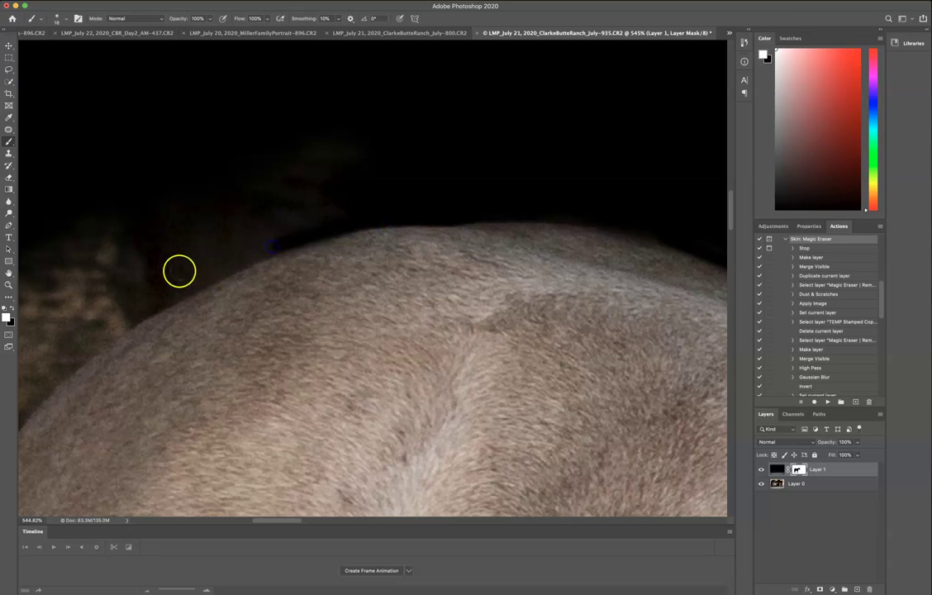
{"action": "left_click", "coordinate": [178, 292], "text": "shift"}
- Extend the white mask outline from the croup down the back of the rump toward the tail
{"action": "left_click_drag", "start_coordinate": [335, 268], "coordinate": [483, 214]}
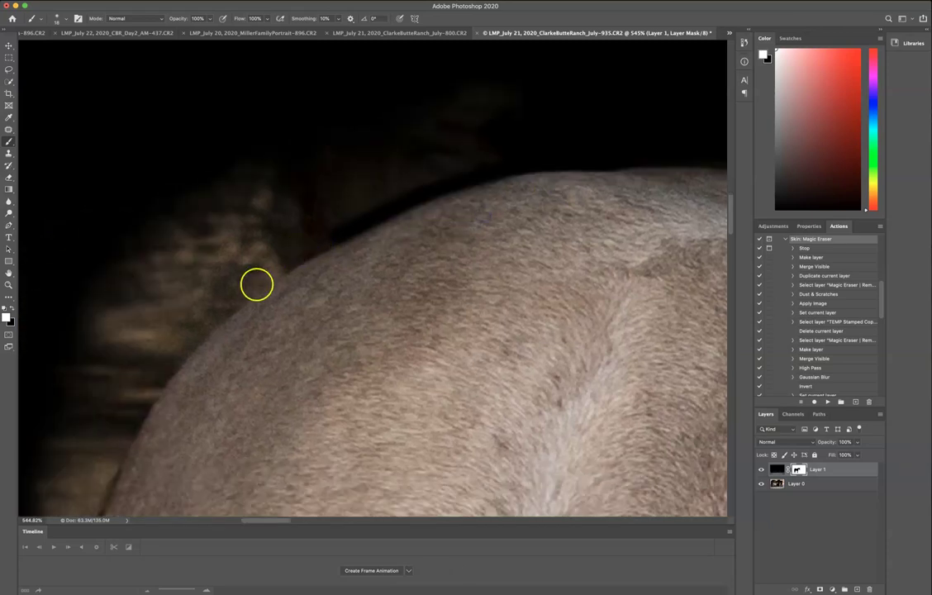
{"action": "left_click", "coordinate": [236, 294], "text": "shift"}
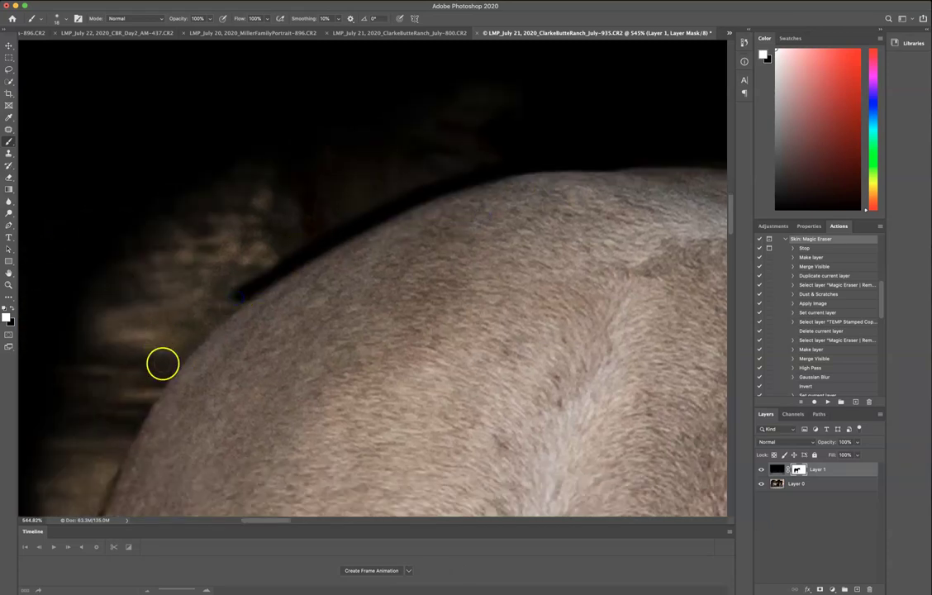
{"action": "left_click_drag", "start_coordinate": [164, 372], "coordinate": [116, 450]}
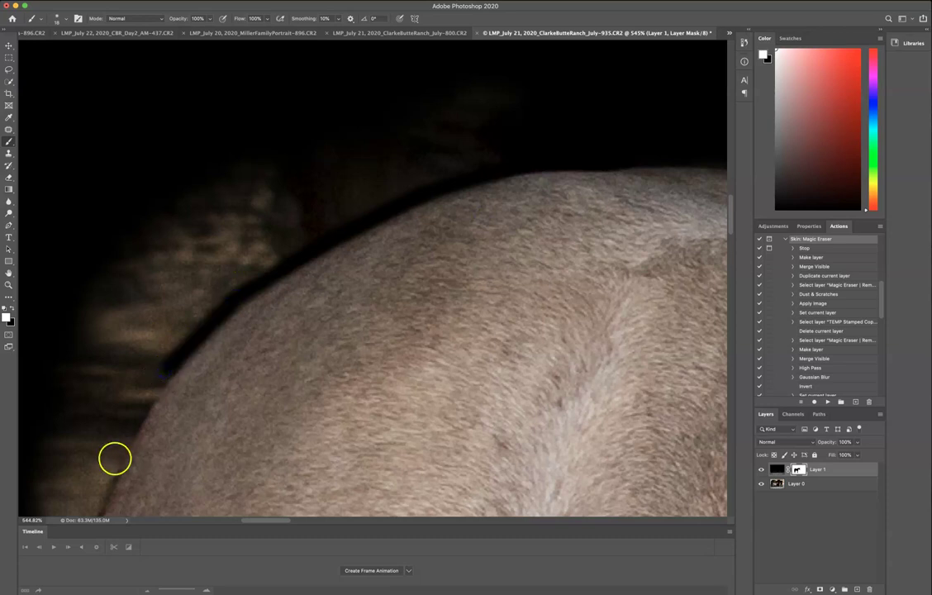
{"action": "left_click_drag", "start_coordinate": [244, 407], "coordinate": [491, 80]}
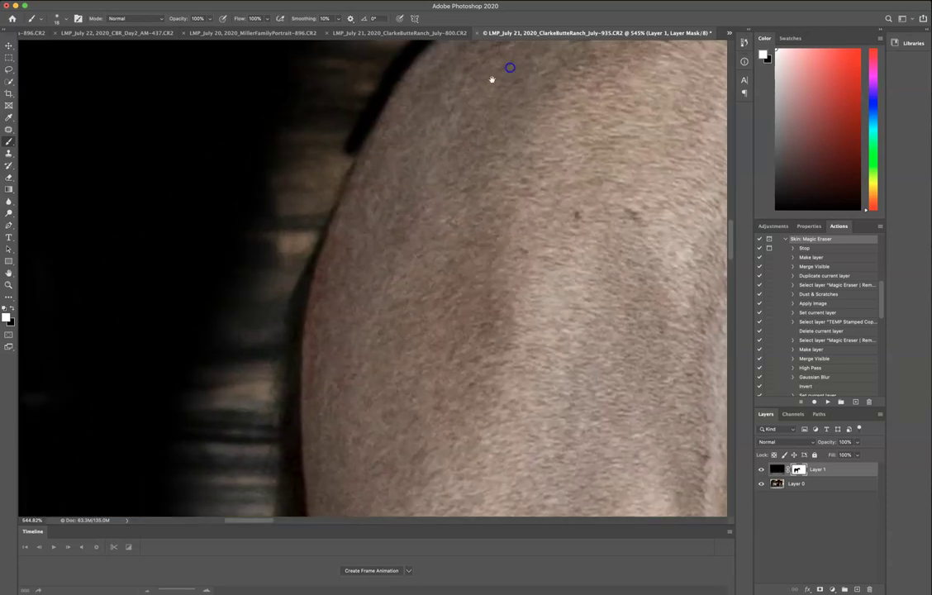
{"action": "left_click", "coordinate": [314, 226], "text": "shift"}
{"action": "left_click", "coordinate": [280, 291], "text": "shift"}
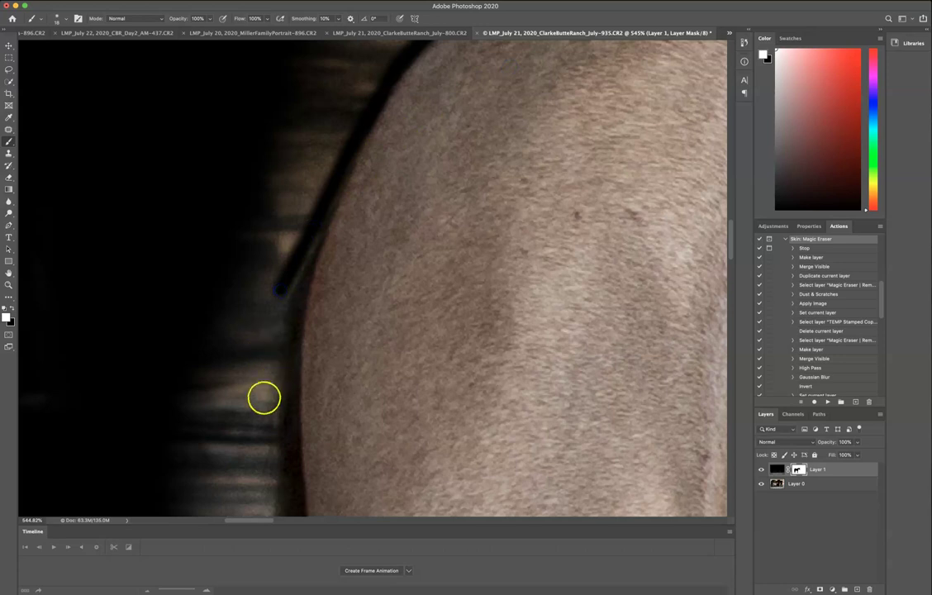
- Cover the remaining barn wall behind the croup and rump with a 44 px white brush
{"action": "key", "text": "bracketright"}
{"action": "key", "text": "bracketright"}
{"action": "key", "text": "bracketright"}
{"action": "key", "text": "bracketright"}
{"action": "key", "text": "bracketright"}
{"action": "mouse_move", "coordinate": [337, 125]}
{"action": "left_mouse_down"}
{"action": "mouse_move", "coordinate": [281, 245]}
{"action": "mouse_move", "coordinate": [380, 61]}
{"action": "left_mouse_up"}
{"action": "left_click_drag", "start_coordinate": [450, 132], "coordinate": [416, 322]}
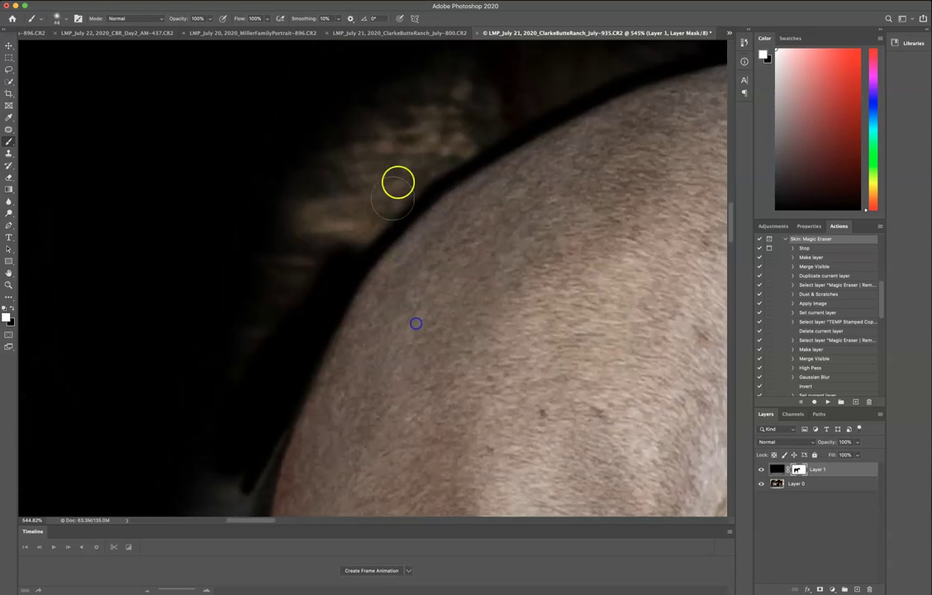
{"action": "left_click", "coordinate": [454, 121]}
{"action": "mouse_move", "coordinate": [454, 120]}
{"action": "left_mouse_down"}
{"action": "mouse_move", "coordinate": [368, 151]}
{"action": "mouse_move", "coordinate": [196, 361]}
{"action": "mouse_move", "coordinate": [319, 224]}
{"action": "mouse_move", "coordinate": [217, 386]}
{"action": "mouse_move", "coordinate": [548, 173]}
{"action": "mouse_move", "coordinate": [252, 362]}
{"action": "left_mouse_up"}
{"action": "mouse_move", "coordinate": [240, 304]}
{"action": "left_mouse_down"}
{"action": "mouse_move", "coordinate": [354, 240]}
{"action": "mouse_move", "coordinate": [458, 158]}
{"action": "mouse_move", "coordinate": [570, 152]}
{"action": "left_mouse_up"}
- Cover the reddish background remnants between and around the ears, refining the ear edges with a 14 px white brush
{"action": "scroll", "coordinate": [499, 189], "scroll_direction": "down", "scroll_amount": 3}
{"action": "key", "text": "super+0"}
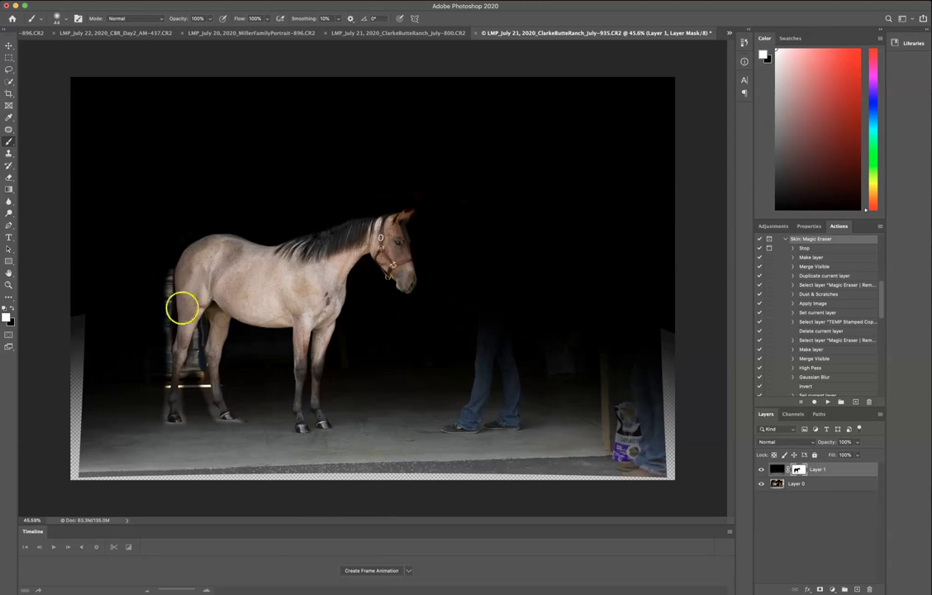
{"action": "mouse_move", "coordinate": [405, 218]}
{"action": "left_mouse_down"}
{"action": "mouse_move", "coordinate": [470, 237]}
{"action": "mouse_move", "coordinate": [429, 243]}
{"action": "left_mouse_up"}
{"action": "left_click", "coordinate": [459, 202]}
{"action": "mouse_move", "coordinate": [460, 207]}
{"action": "left_mouse_down"}
{"action": "mouse_move", "coordinate": [437, 184]}
{"action": "mouse_move", "coordinate": [447, 208]}
{"action": "mouse_move", "coordinate": [418, 249]}
{"action": "left_mouse_up"}
{"action": "left_click", "coordinate": [458, 209]}
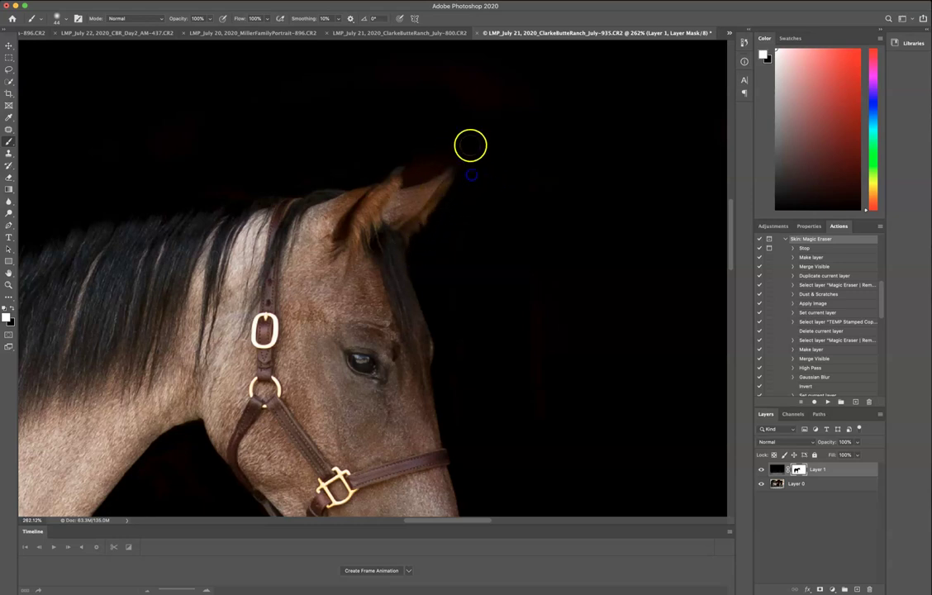
{"action": "left_click_drag", "start_coordinate": [424, 170], "coordinate": [409, 178]}
{"action": "mouse_move", "coordinate": [446, 165]}
{"action": "left_mouse_down"}
{"action": "mouse_move", "coordinate": [424, 214]}
{"action": "mouse_move", "coordinate": [364, 252]}
{"action": "mouse_move", "coordinate": [418, 221]}
{"action": "mouse_move", "coordinate": [435, 195]}
{"action": "left_mouse_up"}
{"action": "scroll", "coordinate": [436, 196], "scroll_direction": "up", "scroll_amount": 3}
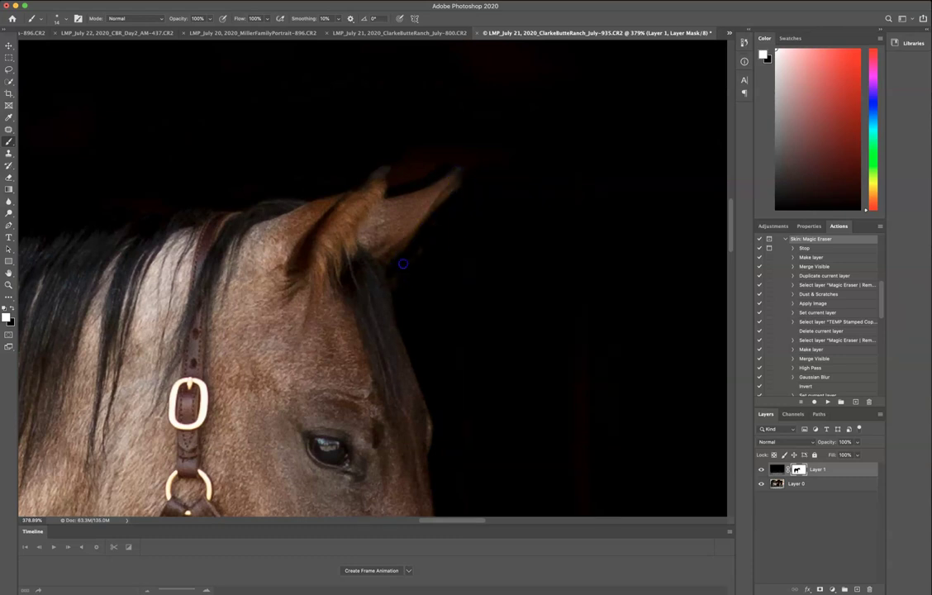
{"action": "mouse_move", "coordinate": [429, 243]}
{"action": "left_mouse_down"}
{"action": "mouse_move", "coordinate": [533, 157]}
{"action": "mouse_move", "coordinate": [403, 177]}
{"action": "left_mouse_up"}
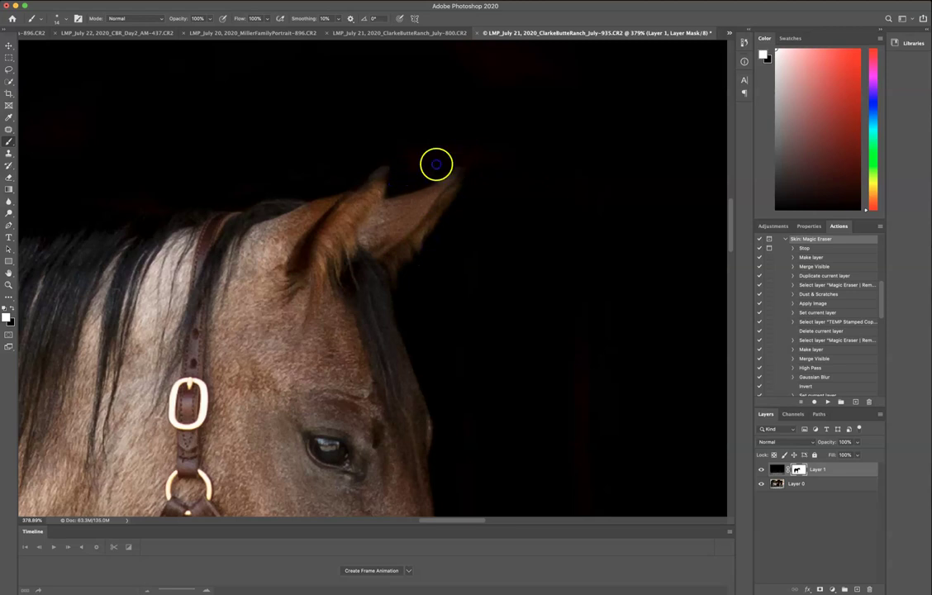
{"action": "mouse_move", "coordinate": [456, 152]}
{"action": "left_mouse_down"}
{"action": "mouse_move", "coordinate": [410, 156]}
{"action": "mouse_move", "coordinate": [464, 161]}
{"action": "left_mouse_up"}
- Cover the faint background remnants above the poll and in front of the face with a 61 px white brush
{"action": "left_click", "coordinate": [331, 152]}
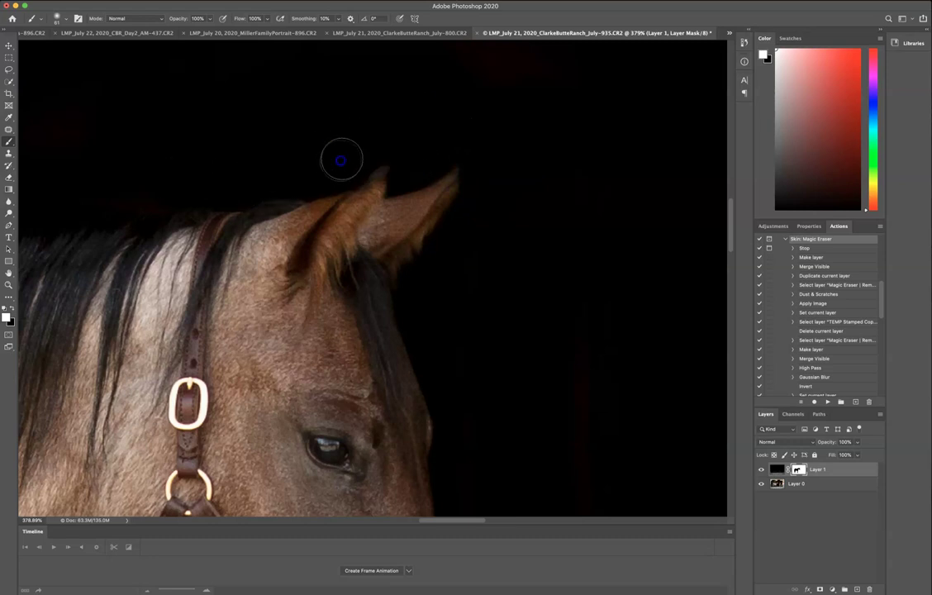
{"action": "left_click_drag", "start_coordinate": [513, 153], "coordinate": [470, 165]}
{"action": "left_click", "coordinate": [547, 274]}
{"action": "left_click_drag", "start_coordinate": [407, 359], "coordinate": [475, 245]}
- Toggle the black layer's visibility to compare the masked portrait with the original photo
{"action": "left_click", "coordinate": [763, 470]}
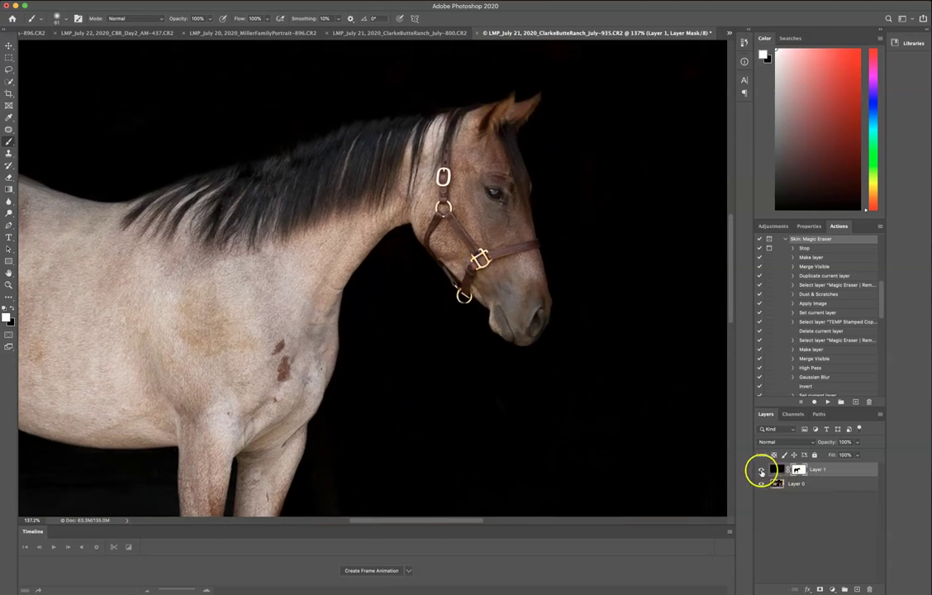
{"action": "left_click", "coordinate": [761, 471]}
{"action": "left_click", "coordinate": [761, 471]}
{"action": "left_click", "coordinate": [762, 471]}
- Darken the floor around the far hind hoof by painting white on the mask
{"action": "left_click_drag", "start_coordinate": [360, 353], "coordinate": [464, 178]}
{"action": "mouse_move", "coordinate": [452, 364]}
{"action": "left_mouse_down"}
{"action": "mouse_move", "coordinate": [515, 275]}
{"action": "mouse_move", "coordinate": [540, 199]}
{"action": "left_mouse_up"}
{"action": "left_click_drag", "start_coordinate": [482, 275], "coordinate": [531, 278]}
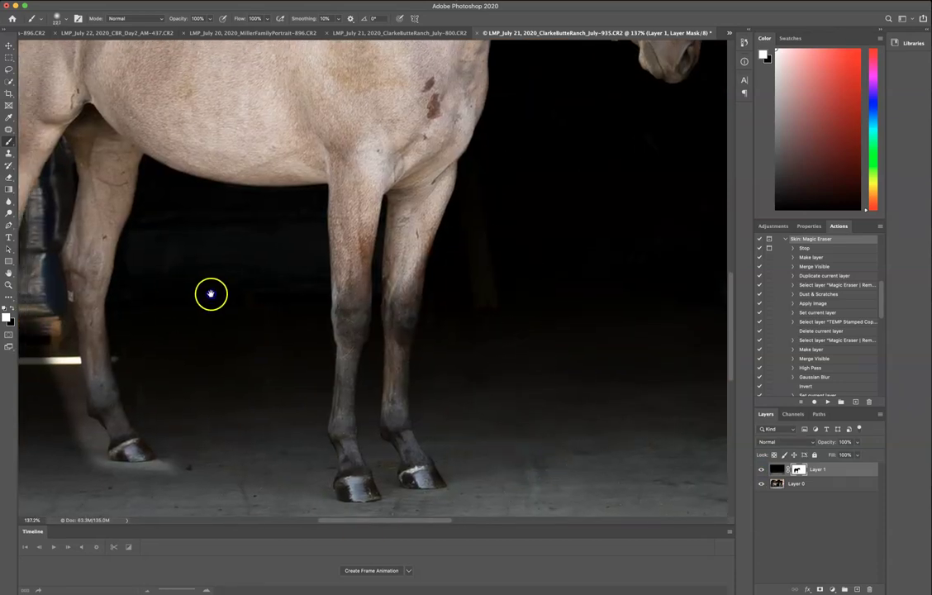
{"action": "left_click_drag", "start_coordinate": [273, 306], "coordinate": [428, 330]}
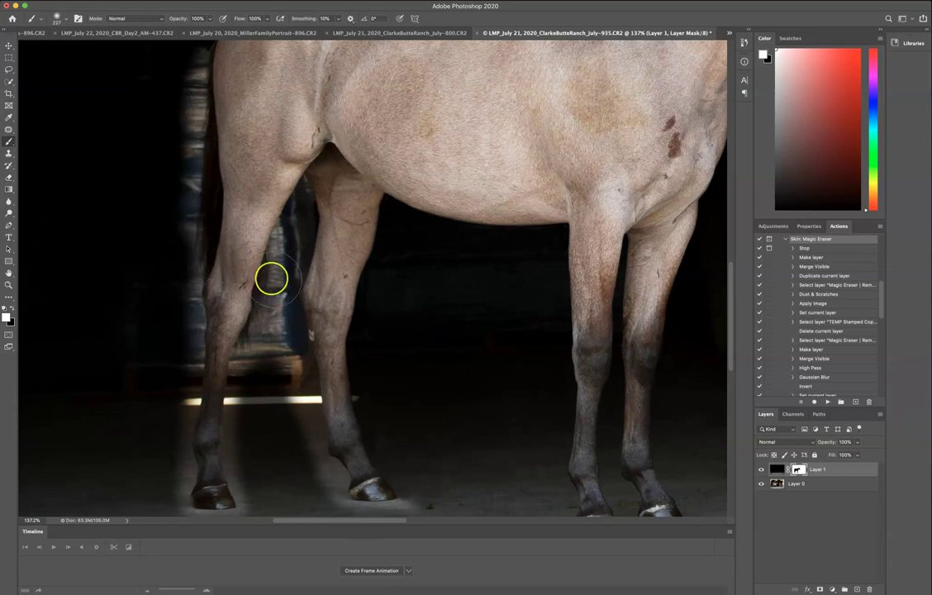
{"action": "left_click_drag", "start_coordinate": [286, 479], "coordinate": [241, 489]}
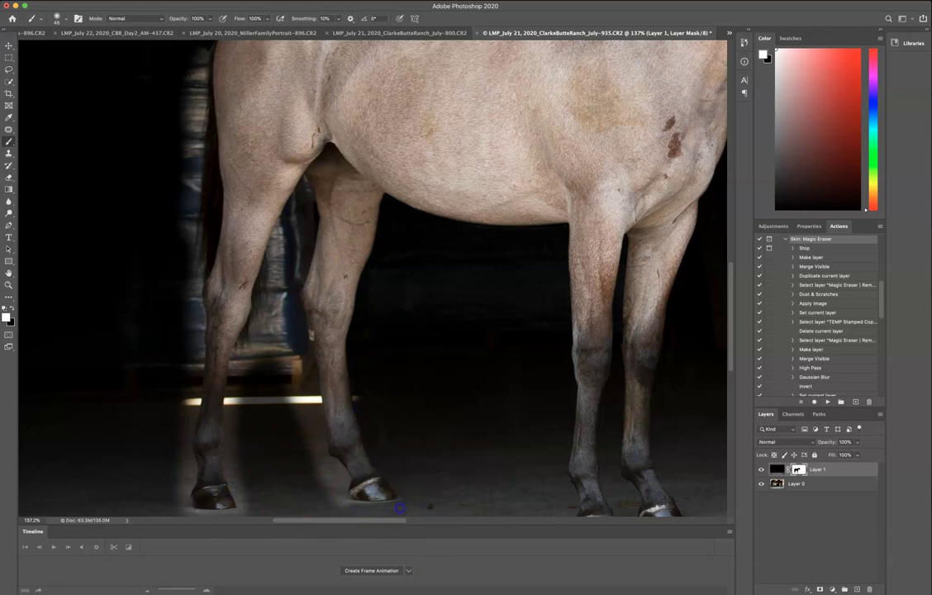
- Outline the rear edge of the far hind leg from the hock down around the hoof with a 14 px white brush
{"action": "left_click_drag", "start_coordinate": [305, 366], "coordinate": [341, 371], "text": "super"}
{"action": "left_click_drag", "start_coordinate": [314, 254], "coordinate": [289, 257], "text": "ctrl+alt"}
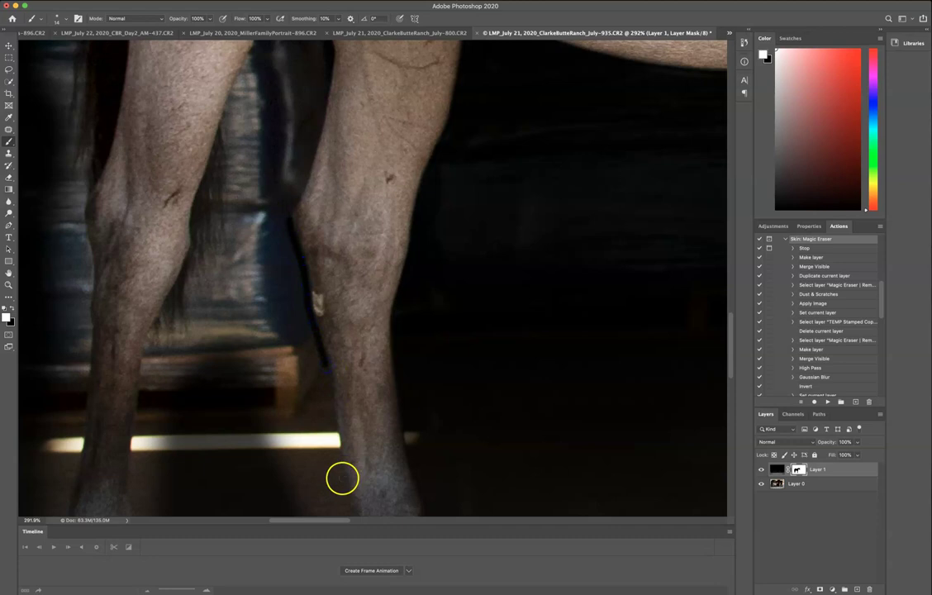
{"action": "left_click", "coordinate": [341, 480], "text": "shift"}
{"action": "scroll", "coordinate": [414, 493], "scroll_direction": "down", "scroll_amount": 5}
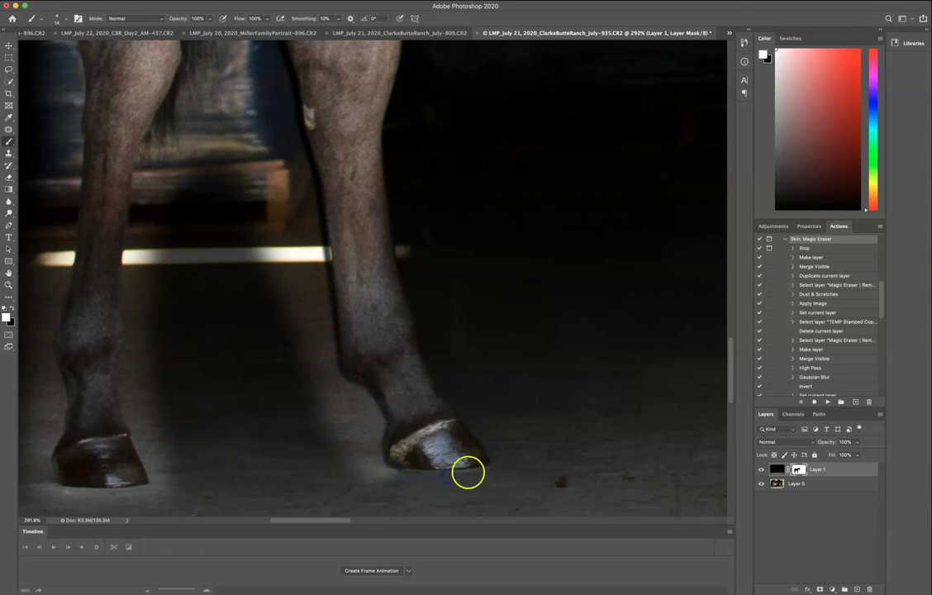
{"action": "left_click", "coordinate": [478, 471]}
{"action": "left_click_drag", "start_coordinate": [381, 435], "coordinate": [390, 423]}
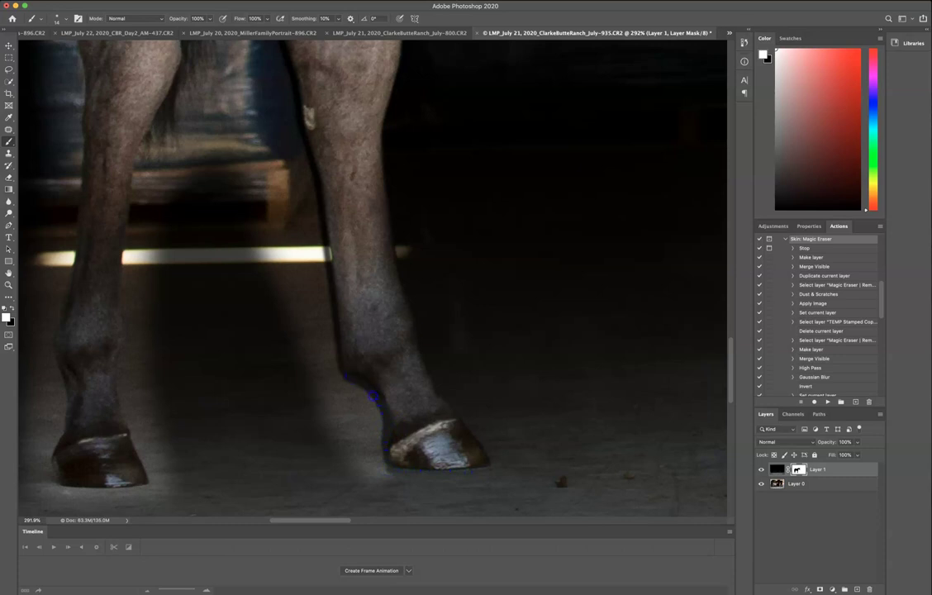
{"action": "left_click_drag", "start_coordinate": [345, 230], "coordinate": [329, 254]}
- Cover the lit wall and floor just behind the lower far hind leg and hoof with a 36 px white brush
{"action": "left_click_drag", "start_coordinate": [260, 206], "coordinate": [278, 206]}
{"action": "mouse_move", "coordinate": [263, 71]}
{"action": "left_mouse_down"}
{"action": "mouse_move", "coordinate": [282, 112]}
{"action": "mouse_move", "coordinate": [279, 90]}
{"action": "mouse_move", "coordinate": [306, 164]}
{"action": "mouse_move", "coordinate": [302, 155]}
{"action": "mouse_move", "coordinate": [317, 266]}
{"action": "left_mouse_up"}
{"action": "mouse_move", "coordinate": [327, 321]}
{"action": "left_mouse_down"}
{"action": "mouse_move", "coordinate": [320, 246]}
{"action": "mouse_move", "coordinate": [326, 384]}
{"action": "mouse_move", "coordinate": [331, 376]}
{"action": "mouse_move", "coordinate": [371, 443]}
{"action": "left_mouse_up"}
{"action": "mouse_move", "coordinate": [356, 395]}
{"action": "left_mouse_down"}
{"action": "mouse_move", "coordinate": [377, 437]}
{"action": "mouse_move", "coordinate": [374, 496]}
{"action": "left_mouse_up"}
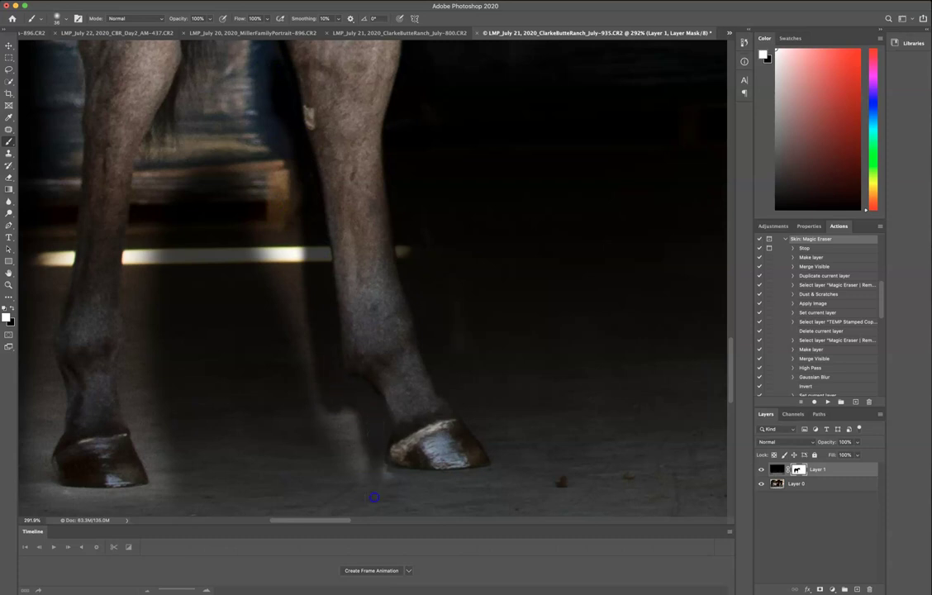
{"action": "mouse_move", "coordinate": [333, 425]}
{"action": "left_mouse_down"}
{"action": "mouse_move", "coordinate": [338, 452]}
{"action": "mouse_move", "coordinate": [328, 374]}
{"action": "left_mouse_up"}
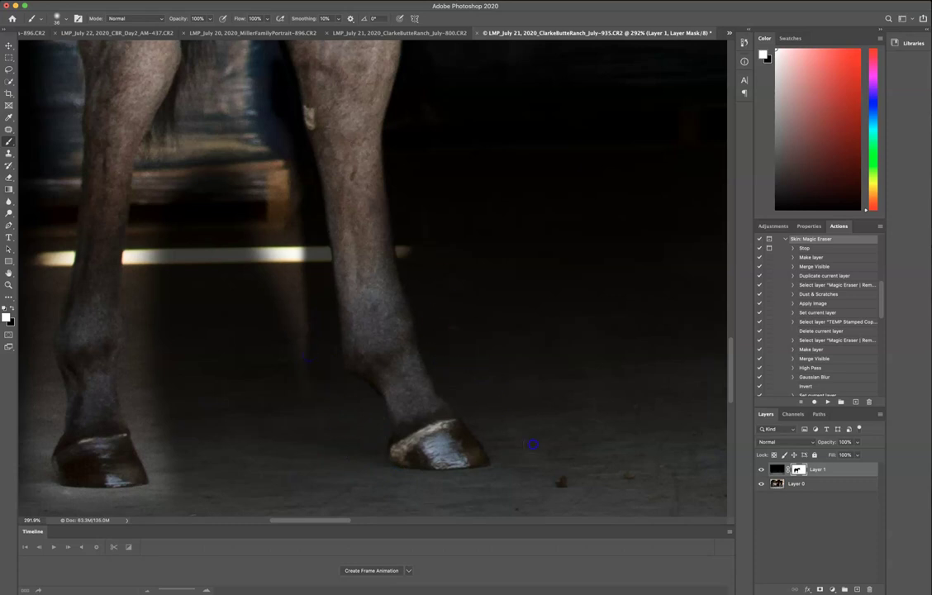
- Darken the pallet, light strip and floor between the lower hind legs with a 69 px white brush
{"action": "mouse_move", "coordinate": [245, 109]}
{"action": "left_mouse_down"}
{"action": "mouse_move", "coordinate": [272, 114]}
{"action": "mouse_move", "coordinate": [290, 351]}
{"action": "left_mouse_up"}
{"action": "mouse_move", "coordinate": [274, 191]}
{"action": "left_mouse_down"}
{"action": "mouse_move", "coordinate": [244, 345]}
{"action": "mouse_move", "coordinate": [191, 354]}
{"action": "left_mouse_up"}
{"action": "left_click_drag", "start_coordinate": [249, 144], "coordinate": [247, 275]}
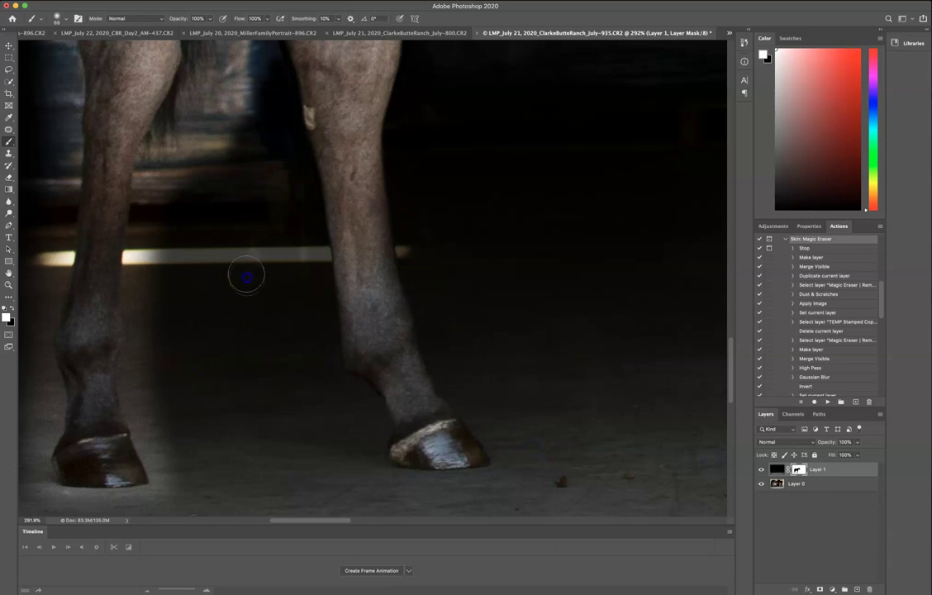
- Outline the gap between the upper hind legs, using 20 px white along the far leg and 12 px along the near leg
{"action": "mouse_move", "coordinate": [258, 58]}
{"action": "left_mouse_down"}
{"action": "mouse_move", "coordinate": [258, 115]}
{"action": "mouse_move", "coordinate": [334, 368]}
{"action": "mouse_move", "coordinate": [306, 346]}
{"action": "left_mouse_up"}
{"action": "left_click_drag", "start_coordinate": [340, 353], "coordinate": [336, 352]}
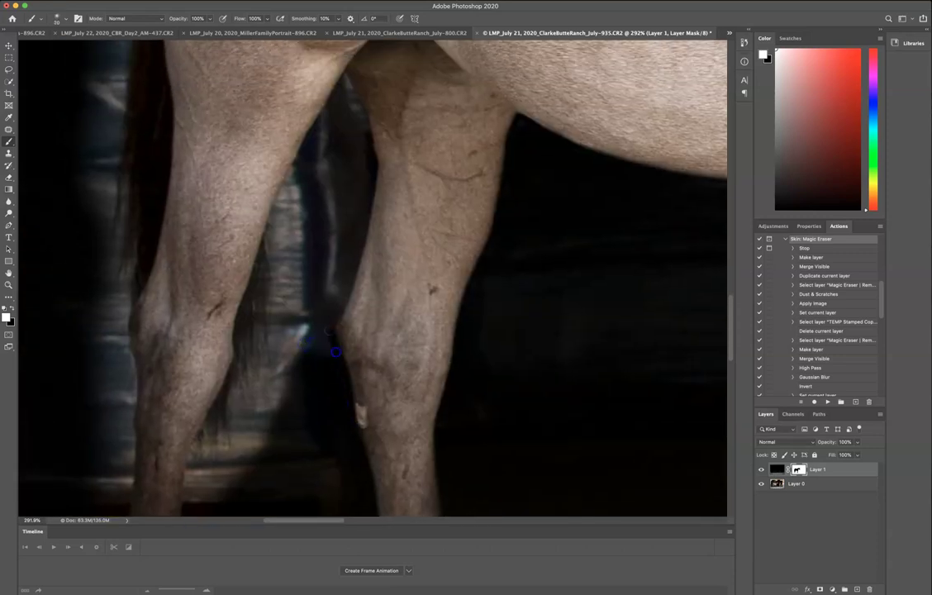
{"action": "left_click_drag", "start_coordinate": [356, 261], "coordinate": [355, 259]}
{"action": "left_click_drag", "start_coordinate": [369, 181], "coordinate": [372, 180]}
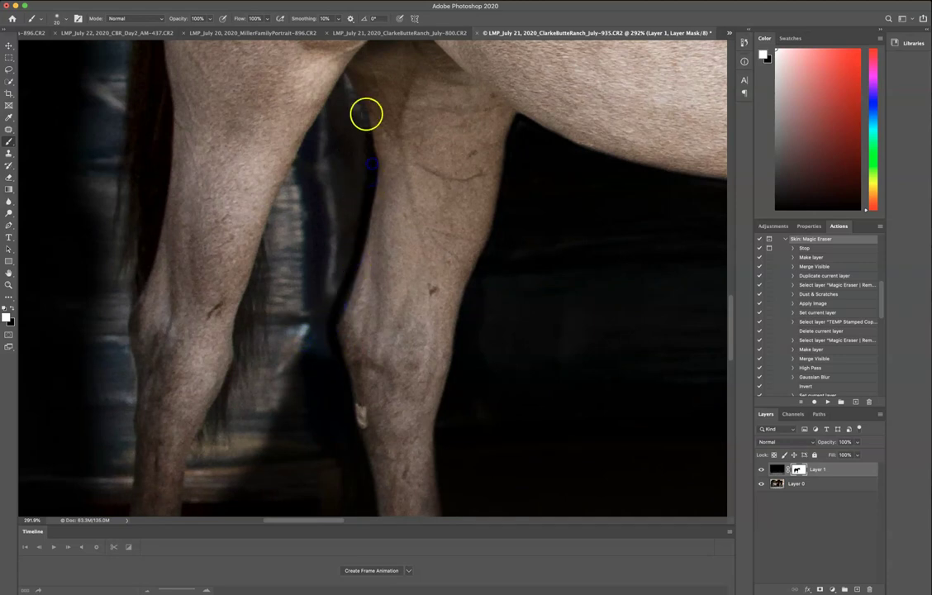
{"action": "mouse_move", "coordinate": [367, 114]}
{"action": "left_mouse_down"}
{"action": "mouse_move", "coordinate": [348, 82]}
{"action": "mouse_move", "coordinate": [323, 108]}
{"action": "mouse_move", "coordinate": [266, 236]}
{"action": "left_mouse_up"}
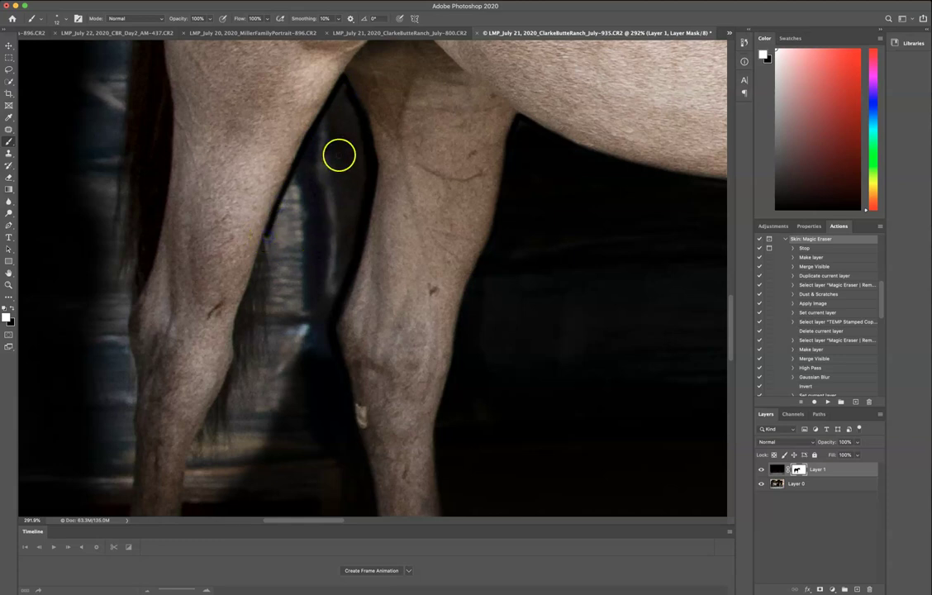
- Fill the gap between the hind legs down past the tail hairs with a 45 px white brush
{"action": "mouse_move", "coordinate": [338, 157]}
{"action": "left_mouse_down"}
{"action": "mouse_move", "coordinate": [336, 118]}
{"action": "mouse_move", "coordinate": [351, 155]}
{"action": "mouse_move", "coordinate": [310, 239]}
{"action": "mouse_move", "coordinate": [327, 229]}
{"action": "mouse_move", "coordinate": [321, 152]}
{"action": "mouse_move", "coordinate": [333, 128]}
{"action": "mouse_move", "coordinate": [256, 202]}
{"action": "mouse_move", "coordinate": [273, 165]}
{"action": "left_mouse_up"}
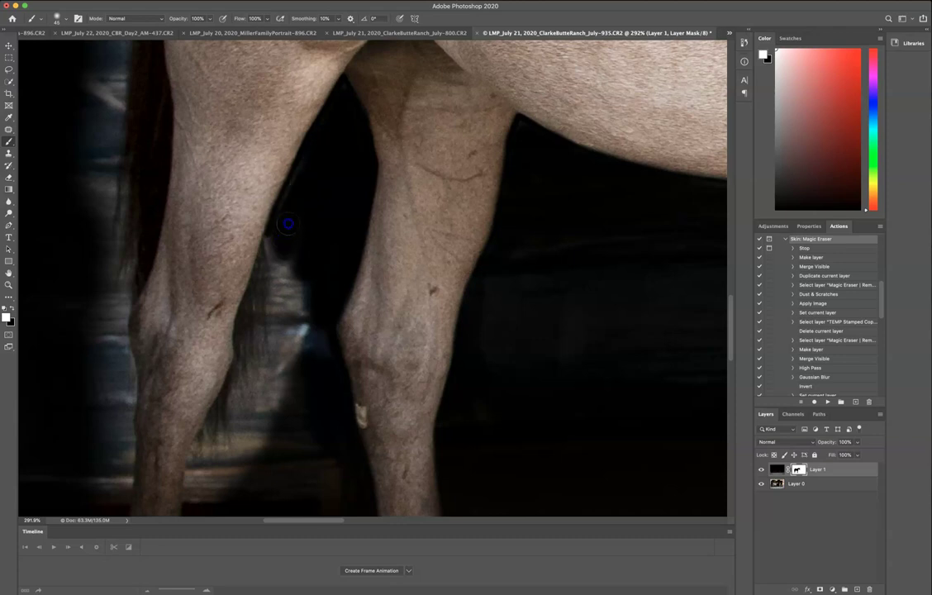
{"action": "mouse_move", "coordinate": [287, 227]}
{"action": "left_mouse_down"}
{"action": "mouse_move", "coordinate": [308, 401]}
{"action": "mouse_move", "coordinate": [407, 119]}
{"action": "mouse_move", "coordinate": [374, 285]}
{"action": "mouse_move", "coordinate": [377, 91]}
{"action": "mouse_move", "coordinate": [364, 206]}
{"action": "mouse_move", "coordinate": [360, 134]}
{"action": "mouse_move", "coordinate": [356, 182]}
{"action": "left_mouse_up"}
{"action": "scroll", "coordinate": [310, 274], "scroll_direction": "down", "scroll_amount": 2}
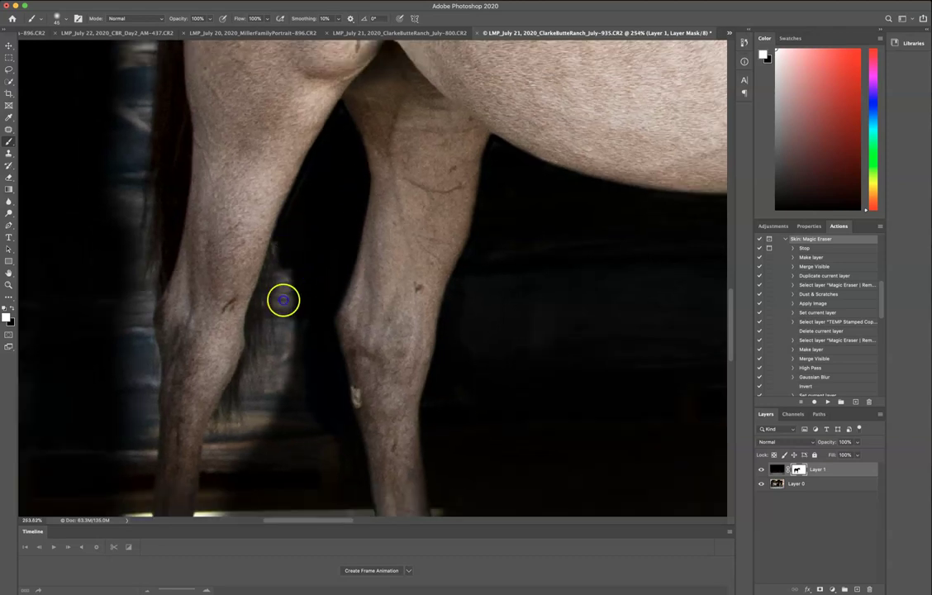
{"action": "mouse_move", "coordinate": [290, 319]}
{"action": "left_mouse_down"}
{"action": "mouse_move", "coordinate": [286, 375]}
{"action": "mouse_move", "coordinate": [256, 439]}
{"action": "left_mouse_up"}
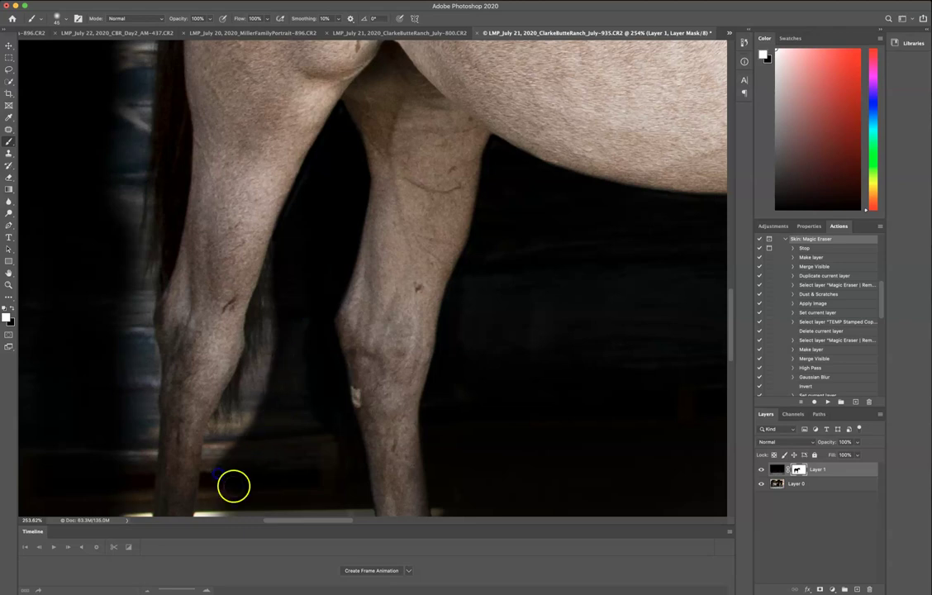
- Cover the wall behind the near hind leg and around the tail hairs in front of it with the 45 px white brush
{"action": "scroll", "coordinate": [241, 473], "scroll_direction": "down", "scroll_amount": 5}
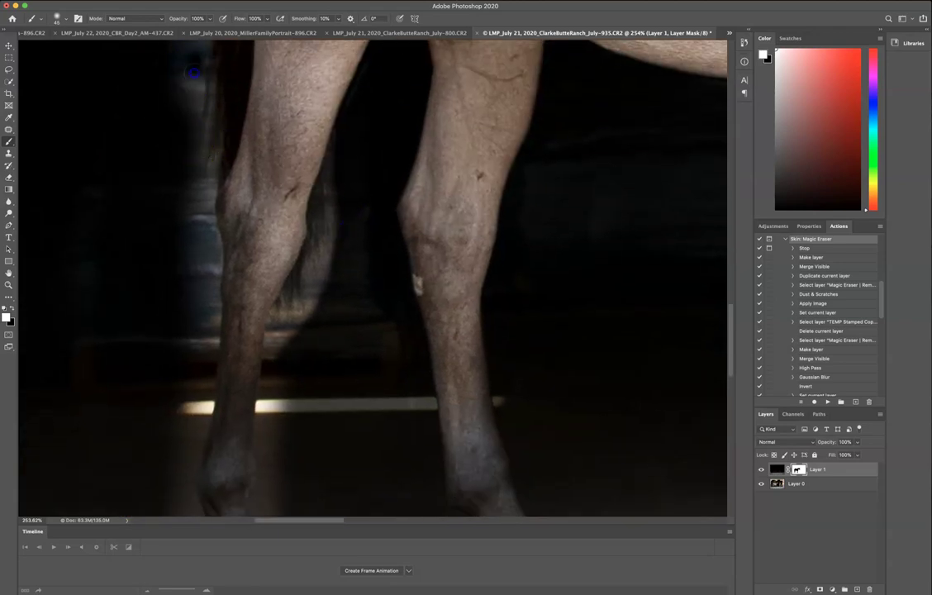
{"action": "mouse_move", "coordinate": [193, 75]}
{"action": "left_mouse_down"}
{"action": "mouse_move", "coordinate": [184, 122]}
{"action": "mouse_move", "coordinate": [190, 71]}
{"action": "mouse_move", "coordinate": [189, 130]}
{"action": "mouse_move", "coordinate": [196, 56]}
{"action": "mouse_move", "coordinate": [177, 408]}
{"action": "left_mouse_up"}
{"action": "left_click_drag", "start_coordinate": [335, 252], "coordinate": [312, 320]}
{"action": "mouse_move", "coordinate": [285, 360]}
{"action": "left_mouse_down"}
{"action": "mouse_move", "coordinate": [297, 324]}
{"action": "mouse_move", "coordinate": [274, 350]}
{"action": "mouse_move", "coordinate": [320, 290]}
{"action": "left_mouse_up"}
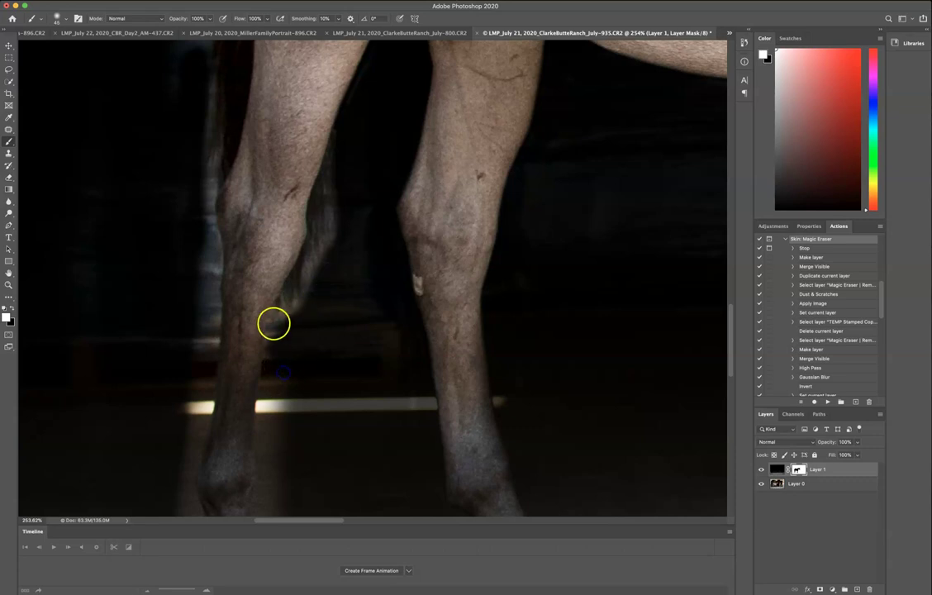
{"action": "mouse_move", "coordinate": [274, 325]}
{"action": "left_mouse_down"}
{"action": "mouse_move", "coordinate": [264, 422]}
{"action": "mouse_move", "coordinate": [277, 506]}
{"action": "mouse_move", "coordinate": [276, 486]}
{"action": "left_mouse_up"}
- Outline the front edge of the near hind leg's lower part, fetlock and hoof with a 16 px white brush
{"action": "mouse_move", "coordinate": [295, 424]}
{"action": "left_mouse_down"}
{"action": "mouse_move", "coordinate": [335, 211]}
{"action": "mouse_move", "coordinate": [291, 225]}
{"action": "mouse_move", "coordinate": [301, 218]}
{"action": "mouse_move", "coordinate": [297, 249]}
{"action": "left_mouse_up"}
{"action": "left_click", "coordinate": [306, 229]}
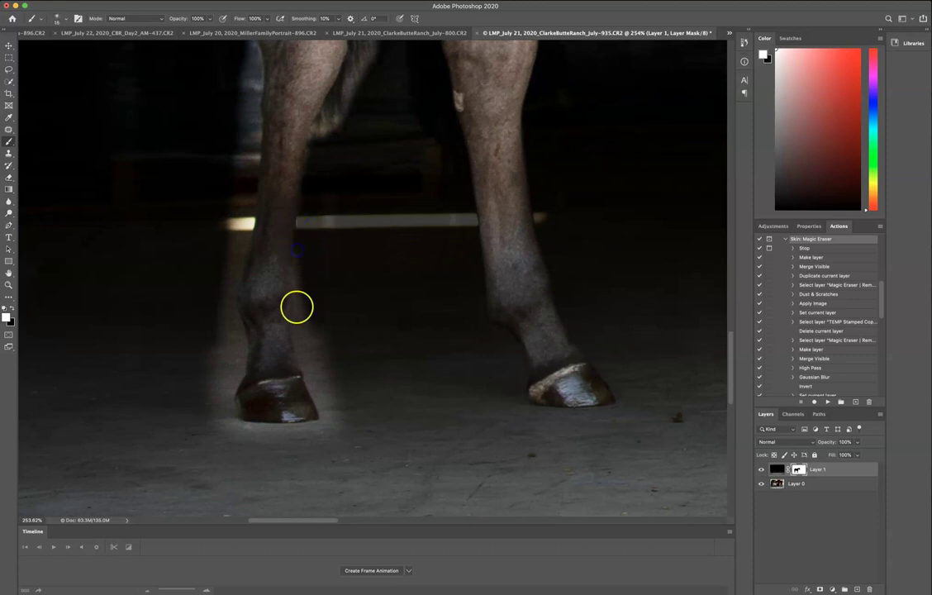
{"action": "left_click_drag", "start_coordinate": [296, 304], "coordinate": [302, 298]}
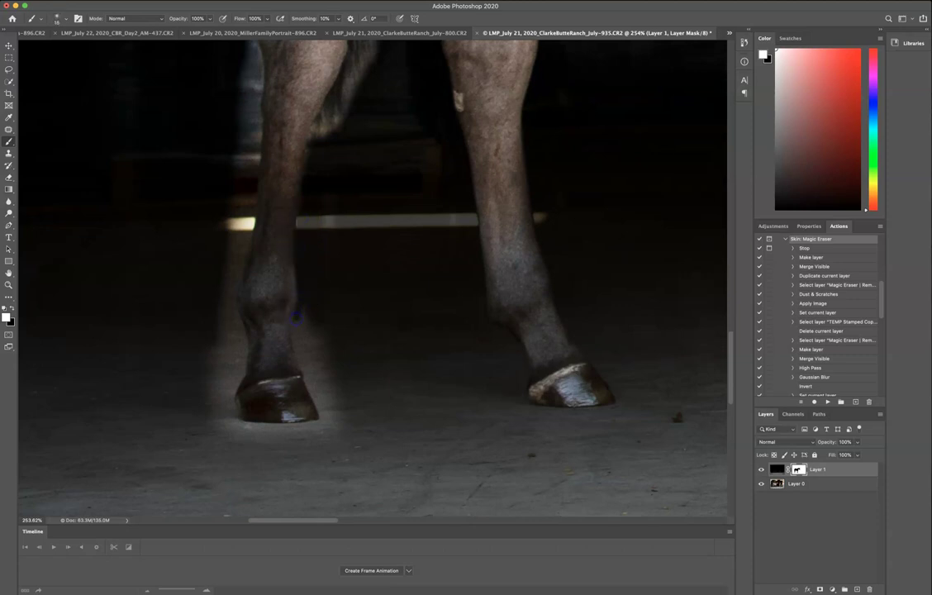
{"action": "mouse_move", "coordinate": [311, 376]}
{"action": "left_mouse_down"}
{"action": "mouse_move", "coordinate": [325, 421]}
{"action": "mouse_move", "coordinate": [312, 388]}
{"action": "left_mouse_up"}
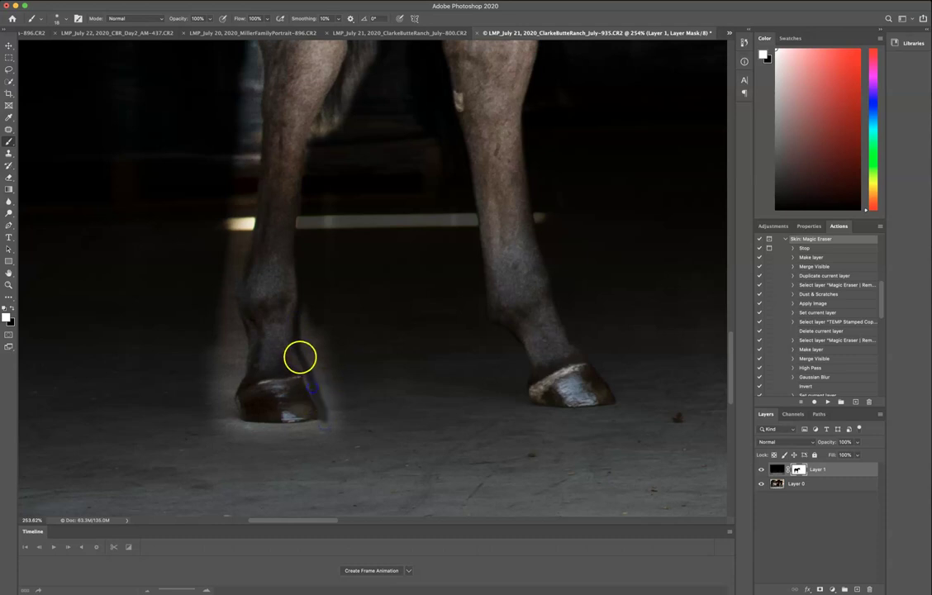
{"action": "mouse_move", "coordinate": [296, 332]}
{"action": "left_mouse_down"}
{"action": "mouse_move", "coordinate": [308, 289]}
{"action": "mouse_move", "coordinate": [312, 305]}
{"action": "left_mouse_up"}
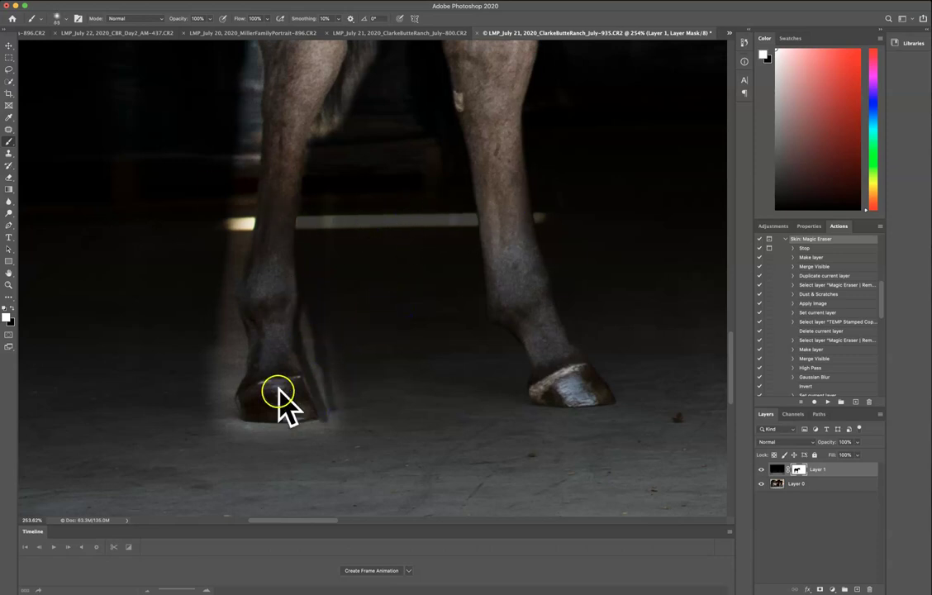
- Darken the bright floor patch in front of, beneath and behind the near hind hoof with a 63 px white brush
{"action": "mouse_move", "coordinate": [312, 352]}
{"action": "left_mouse_down"}
{"action": "mouse_move", "coordinate": [333, 425]}
{"action": "mouse_move", "coordinate": [280, 442]}
{"action": "left_mouse_up"}
{"action": "left_click", "coordinate": [297, 448]}
{"action": "left_click_drag", "start_coordinate": [217, 425], "coordinate": [229, 433]}
{"action": "left_click_drag", "start_coordinate": [210, 362], "coordinate": [220, 431]}
{"action": "mouse_move", "coordinate": [214, 389]}
{"action": "left_mouse_down"}
{"action": "mouse_move", "coordinate": [230, 350]}
{"action": "mouse_move", "coordinate": [223, 389]}
{"action": "left_mouse_up"}
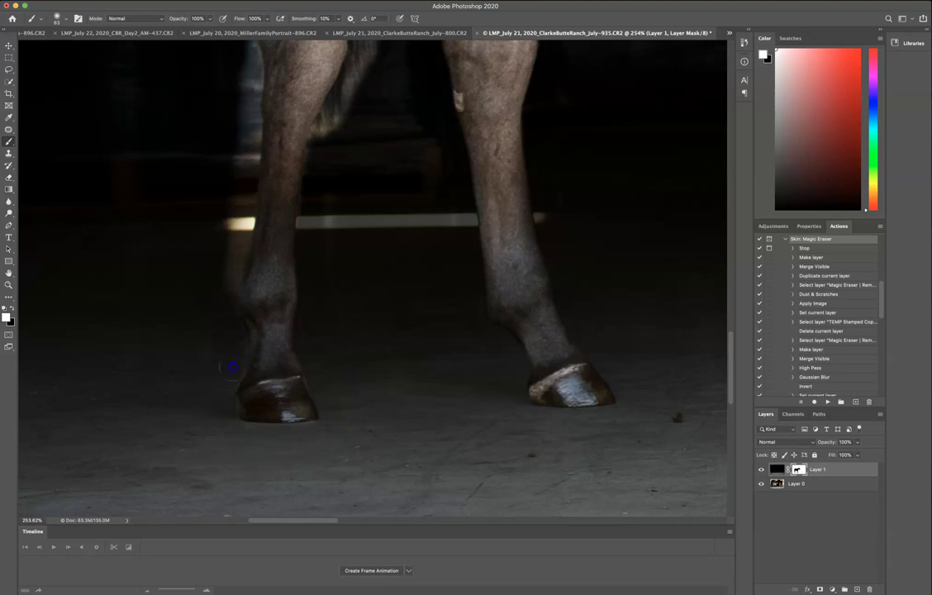
- Cover the light strip and wall glow behind the near hind leg from fetlock to hock with the 63 px white brush
{"action": "left_click_drag", "start_coordinate": [234, 196], "coordinate": [224, 274]}
{"action": "left_click", "coordinate": [235, 195]}
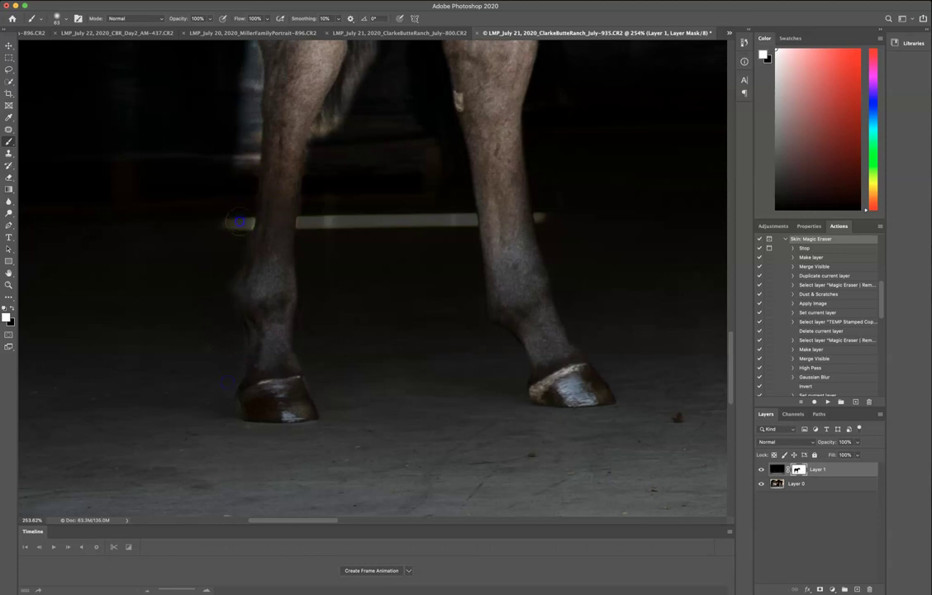
{"action": "mouse_move", "coordinate": [220, 313]}
{"action": "left_mouse_down"}
{"action": "mouse_move", "coordinate": [239, 59]}
{"action": "mouse_move", "coordinate": [252, 56]}
{"action": "mouse_move", "coordinate": [241, 201]}
{"action": "left_mouse_up"}
{"action": "left_click_drag", "start_coordinate": [236, 242], "coordinate": [252, 107]}
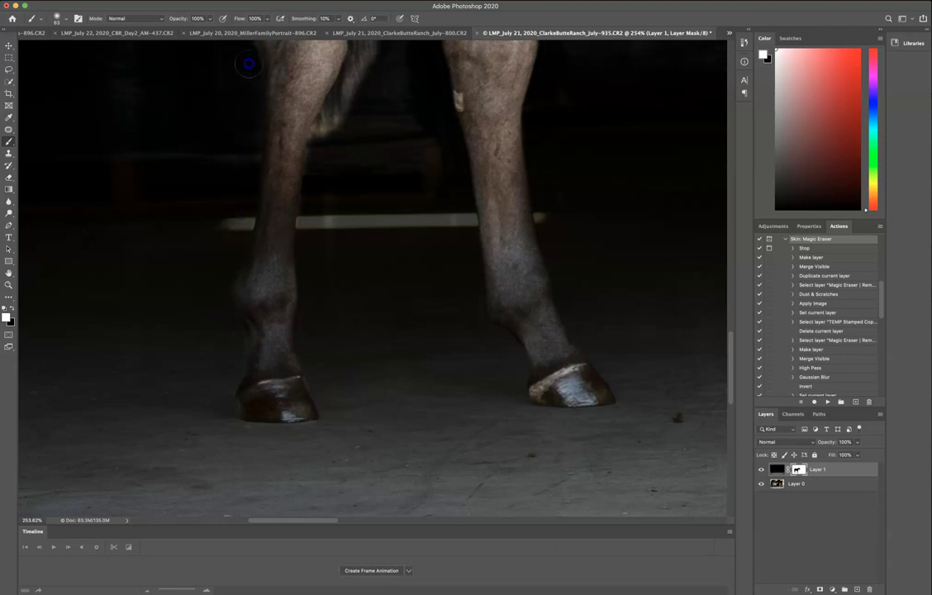
- Paint out the barn wall behind the tail and the leftover bright patch behind the hock with the 63 px white brush
{"action": "mouse_move", "coordinate": [397, 164]}
{"action": "left_mouse_down"}
{"action": "mouse_move", "coordinate": [461, 325]}
{"action": "mouse_move", "coordinate": [479, 409]}
{"action": "left_mouse_up"}
{"action": "mouse_move", "coordinate": [323, 71]}
{"action": "left_mouse_down"}
{"action": "mouse_move", "coordinate": [312, 60]}
{"action": "mouse_move", "coordinate": [318, 224]}
{"action": "mouse_move", "coordinate": [323, 114]}
{"action": "mouse_move", "coordinate": [316, 220]}
{"action": "left_mouse_up"}
{"action": "scroll", "coordinate": [410, 333], "scroll_direction": "up", "scroll_amount": 5}
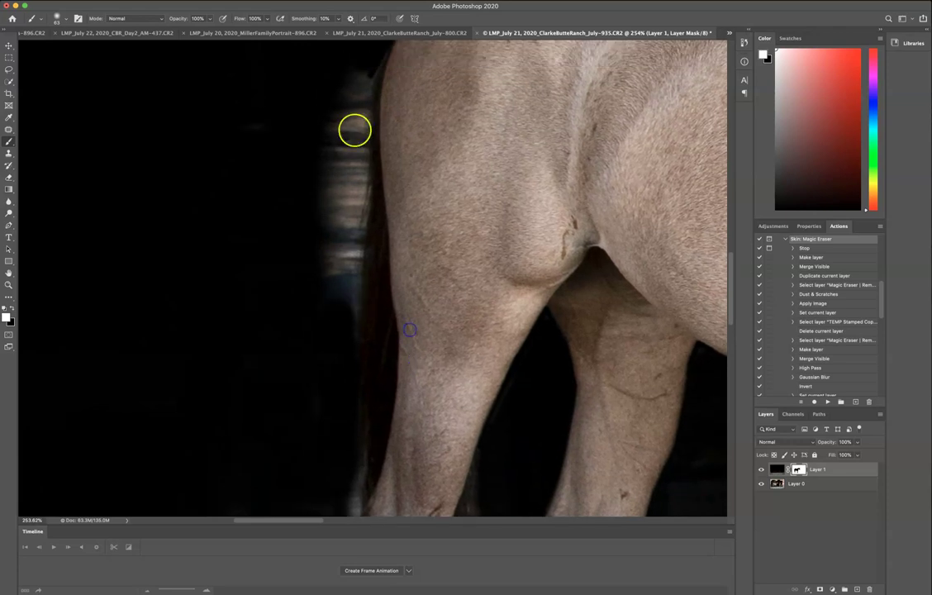
{"action": "left_click", "coordinate": [364, 52]}
{"action": "mouse_move", "coordinate": [370, 44]}
{"action": "left_mouse_down"}
{"action": "mouse_move", "coordinate": [345, 137]}
{"action": "mouse_move", "coordinate": [355, 116]}
{"action": "mouse_move", "coordinate": [341, 336]}
{"action": "left_mouse_up"}
{"action": "mouse_move", "coordinate": [347, 282]}
{"action": "left_mouse_down"}
{"action": "mouse_move", "coordinate": [341, 242]}
{"action": "mouse_move", "coordinate": [339, 264]}
{"action": "mouse_move", "coordinate": [313, 282]}
{"action": "mouse_move", "coordinate": [325, 104]}
{"action": "left_mouse_up"}
{"action": "mouse_move", "coordinate": [388, 179]}
{"action": "left_mouse_down"}
{"action": "mouse_move", "coordinate": [361, 175]}
{"action": "mouse_move", "coordinate": [344, 185]}
{"action": "left_mouse_up"}
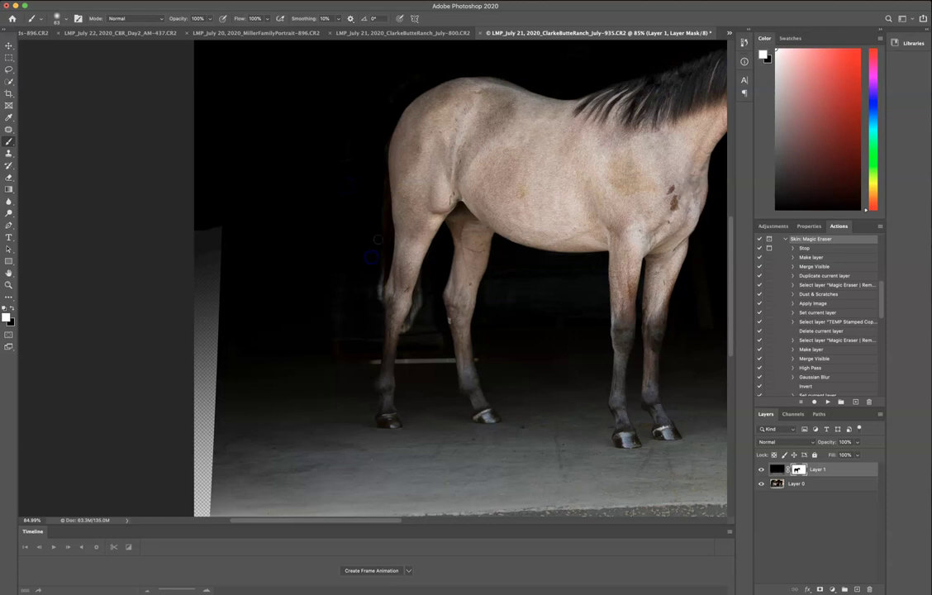
{"action": "scroll", "coordinate": [402, 281], "scroll_direction": "up", "scroll_amount": 6}
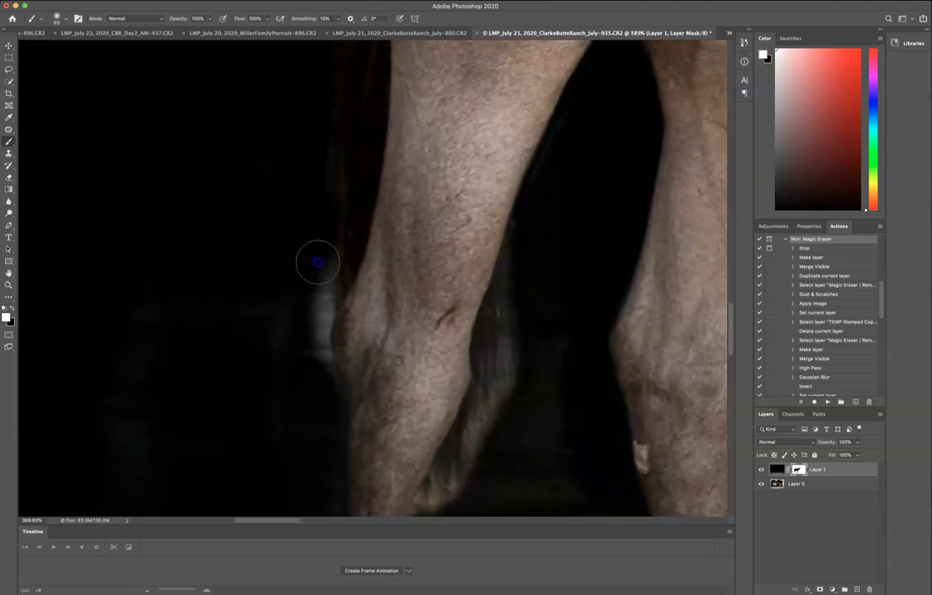
{"action": "left_click_drag", "start_coordinate": [314, 280], "coordinate": [311, 373]}
{"action": "scroll", "coordinate": [459, 236], "scroll_direction": "down", "scroll_amount": 7}
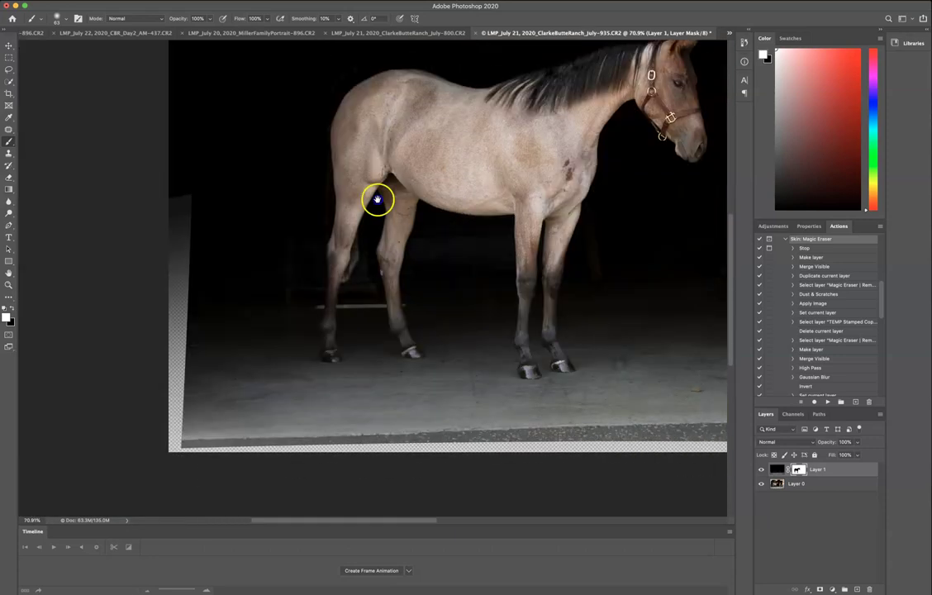
- Fade out the tail hairs in front of the near hind leg, using 17 px white at the leg edge and 55 px at 30% opacity
{"action": "scroll", "coordinate": [376, 326], "scroll_direction": "up", "scroll_amount": 7}
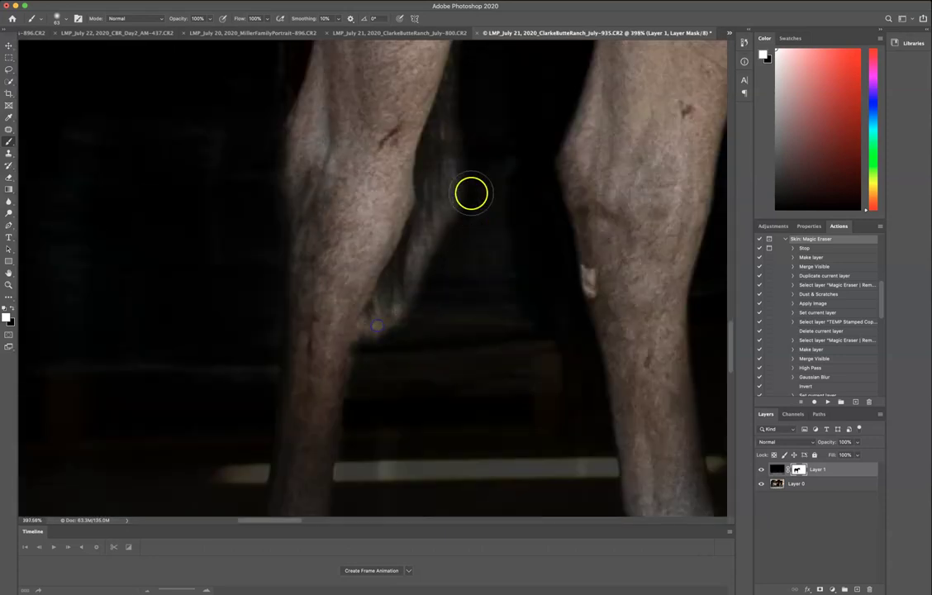
{"action": "mouse_move", "coordinate": [471, 193]}
{"action": "left_mouse_down"}
{"action": "mouse_move", "coordinate": [478, 67]}
{"action": "mouse_move", "coordinate": [472, 210]}
{"action": "mouse_move", "coordinate": [451, 264]}
{"action": "mouse_move", "coordinate": [405, 347]}
{"action": "mouse_move", "coordinate": [343, 383]}
{"action": "left_mouse_up"}
{"action": "left_click_drag", "start_coordinate": [356, 336], "coordinate": [353, 369]}
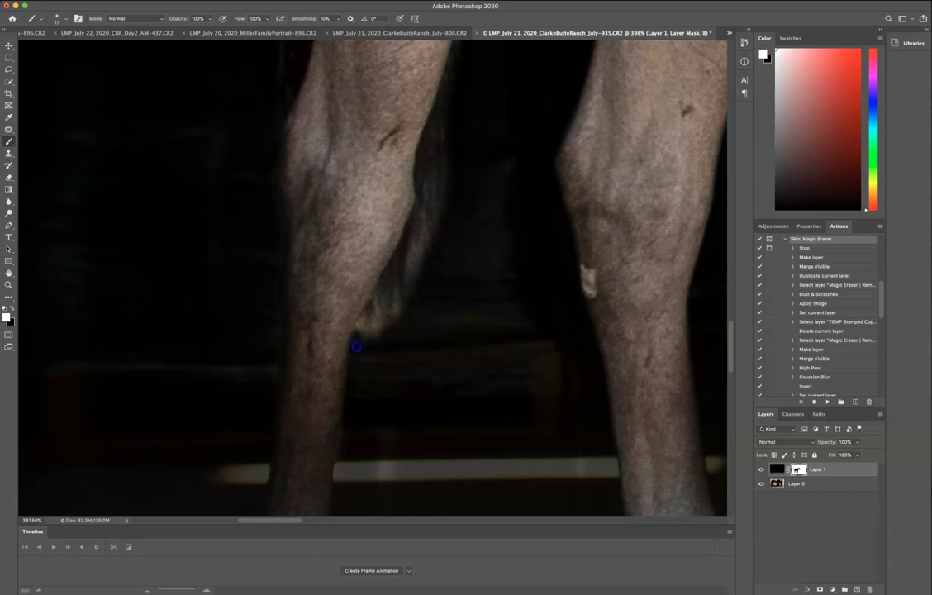
{"action": "mouse_move", "coordinate": [419, 332]}
{"action": "left_mouse_down"}
{"action": "mouse_move", "coordinate": [376, 316]}
{"action": "mouse_move", "coordinate": [386, 287]}
{"action": "mouse_move", "coordinate": [402, 293]}
{"action": "mouse_move", "coordinate": [367, 327]}
{"action": "mouse_move", "coordinate": [417, 266]}
{"action": "mouse_move", "coordinate": [435, 174]}
{"action": "mouse_move", "coordinate": [443, 192]}
{"action": "mouse_move", "coordinate": [458, 123]}
{"action": "mouse_move", "coordinate": [445, 194]}
{"action": "left_mouse_up"}
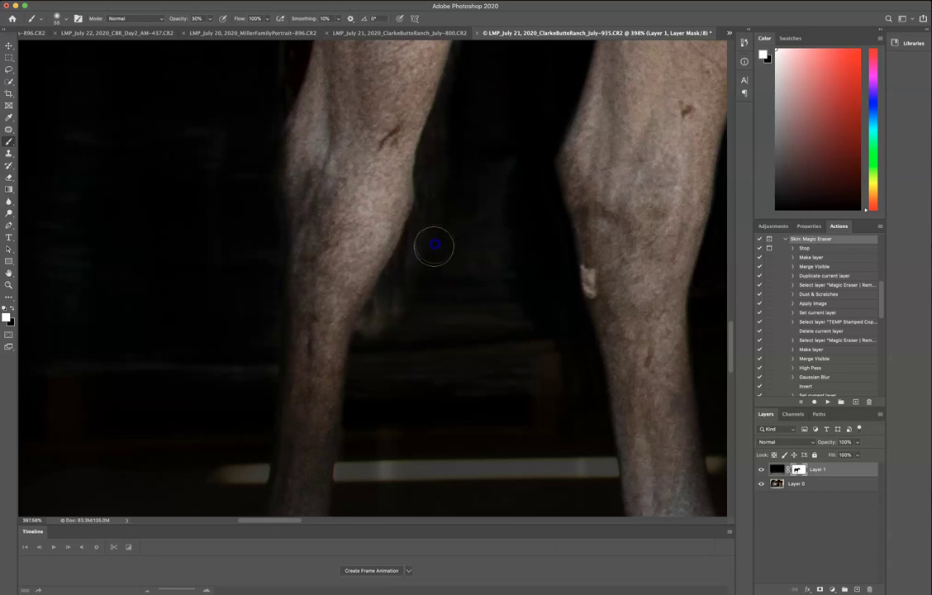
{"action": "mouse_move", "coordinate": [377, 335]}
{"action": "left_mouse_down"}
{"action": "mouse_move", "coordinate": [435, 231]}
{"action": "mouse_move", "coordinate": [432, 299]}
{"action": "left_mouse_up"}
{"action": "left_click_drag", "start_coordinate": [394, 306], "coordinate": [373, 355]}
- Restore the near hind leg's front edge below the hock with 55 px black at 100% opacity and clean beside it with 22 px white
{"action": "key", "text": "x"}
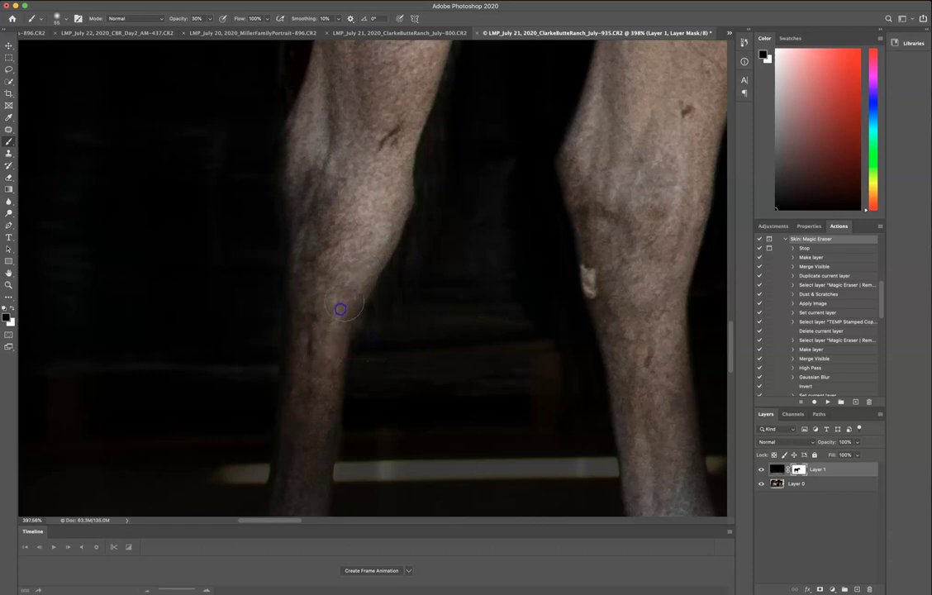
{"action": "key", "text": "0"}
{"action": "left_click_drag", "start_coordinate": [346, 303], "coordinate": [366, 266]}
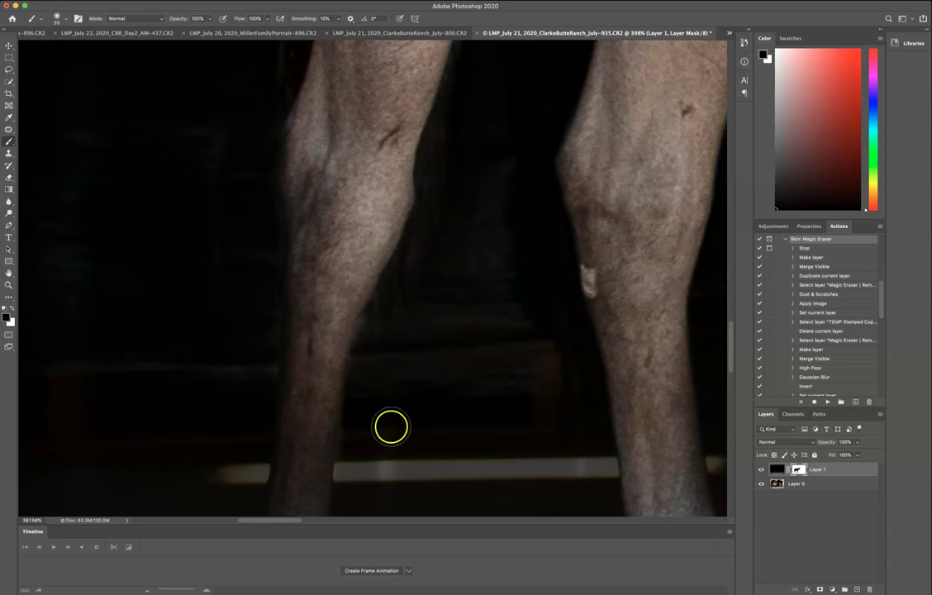
{"action": "key", "text": "x"}
{"action": "left_click_drag", "start_coordinate": [381, 344], "coordinate": [347, 337]}
{"action": "left_click_drag", "start_coordinate": [440, 325], "coordinate": [363, 331]}
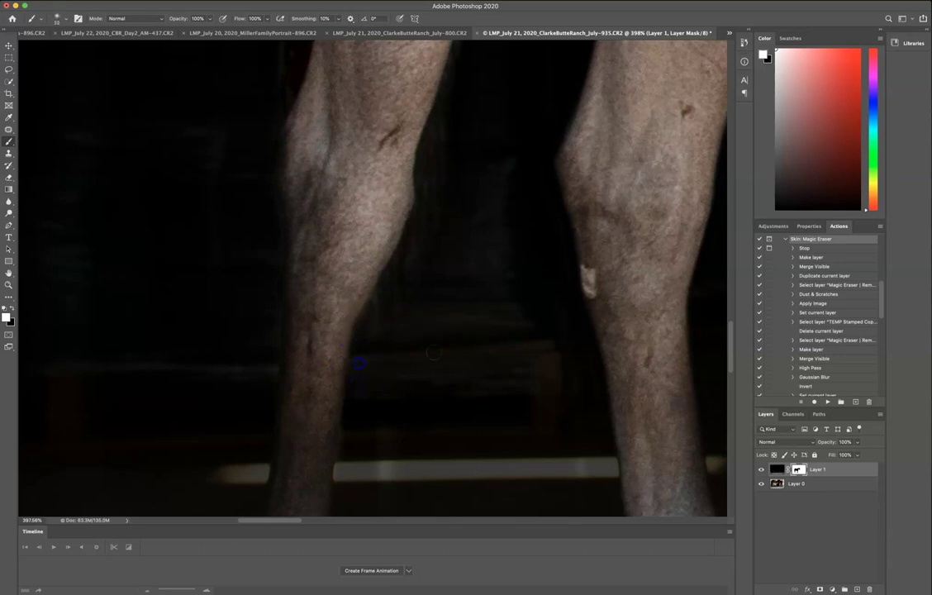
{"action": "left_click_drag", "start_coordinate": [487, 327], "coordinate": [419, 357]}
{"action": "left_click_drag", "start_coordinate": [493, 303], "coordinate": [538, 307]}
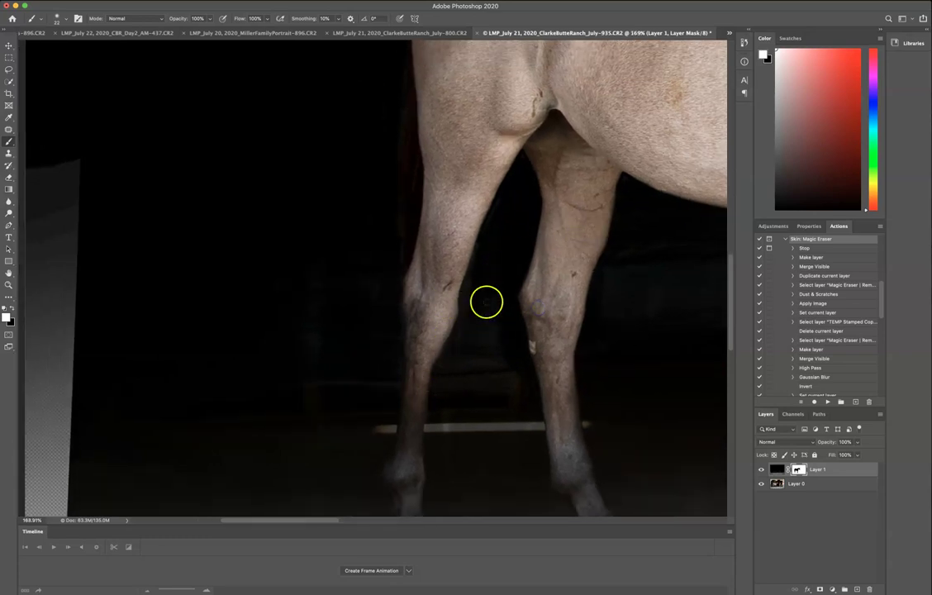
- Compare the tail area behind the near thigh with and without the black layer
{"action": "left_click_drag", "start_coordinate": [416, 190], "coordinate": [458, 188]}
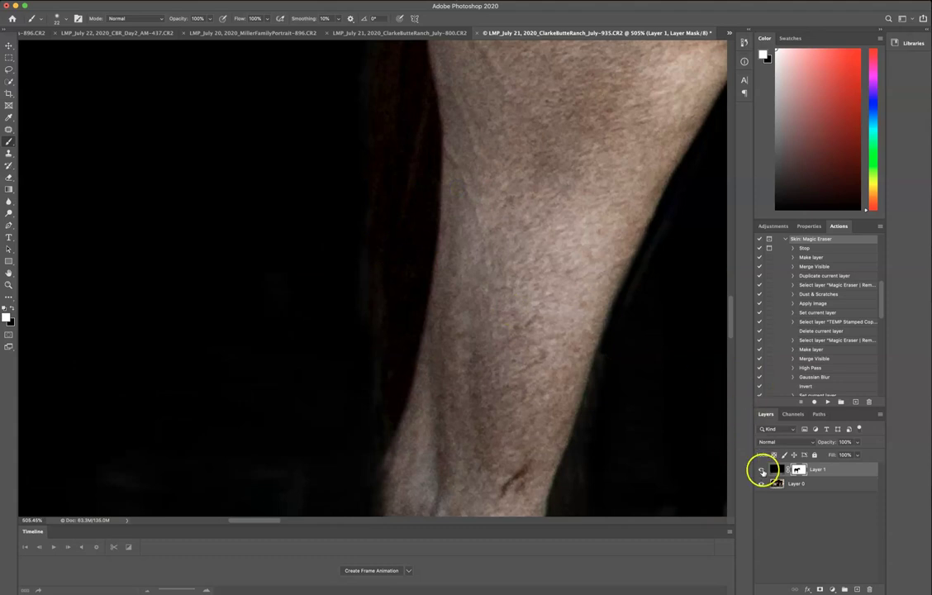
{"action": "left_click", "coordinate": [761, 469]}
{"action": "left_click", "coordinate": [761, 470]}
{"action": "left_click", "coordinate": [761, 469]}
{"action": "left_click", "coordinate": [761, 470]}
{"action": "left_click_drag", "start_coordinate": [479, 258], "coordinate": [406, 276]}
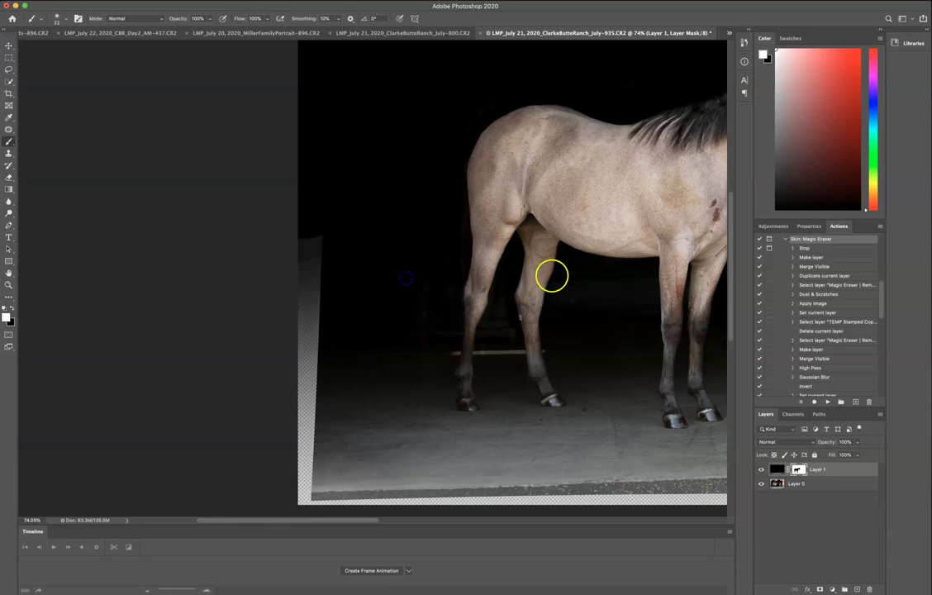
- Examine the whole horse and background with the black layer hidden and shown
{"action": "left_click_drag", "start_coordinate": [579, 178], "coordinate": [382, 273]}
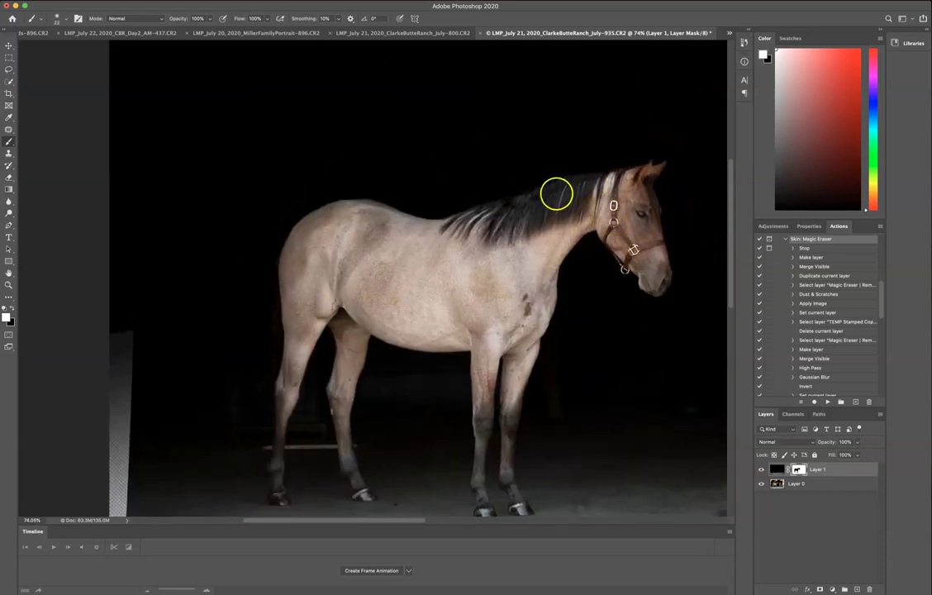
{"action": "left_click_drag", "start_coordinate": [285, 374], "coordinate": [309, 384]}
{"action": "scroll", "coordinate": [437, 305], "scroll_direction": "down", "scroll_amount": 2}
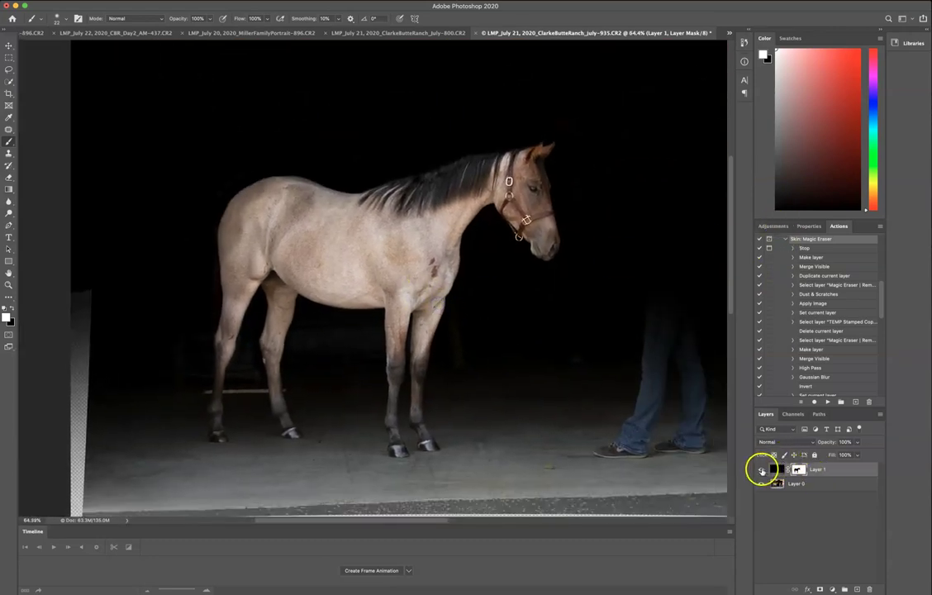
{"action": "left_click", "coordinate": [761, 469]}
{"action": "left_click", "coordinate": [762, 469]}
{"action": "left_click", "coordinate": [762, 469]}
{"action": "left_click", "coordinate": [762, 469]}
{"action": "left_click", "coordinate": [762, 469]}
{"action": "left_click", "coordinate": [762, 469]}
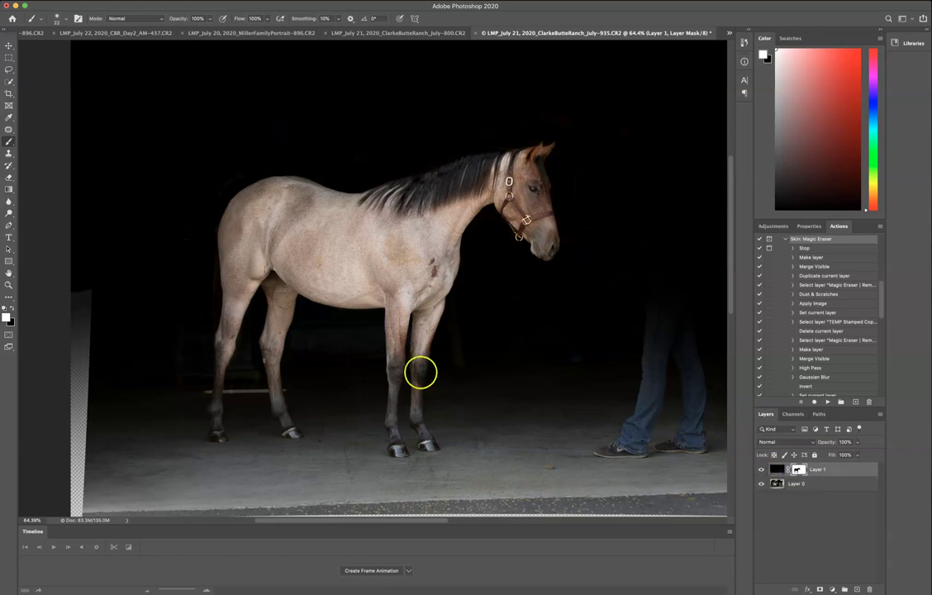
{"action": "scroll", "coordinate": [300, 336], "scroll_direction": "up", "scroll_amount": 5}
{"action": "scroll", "coordinate": [510, 389], "scroll_direction": "down", "scroll_amount": 5}
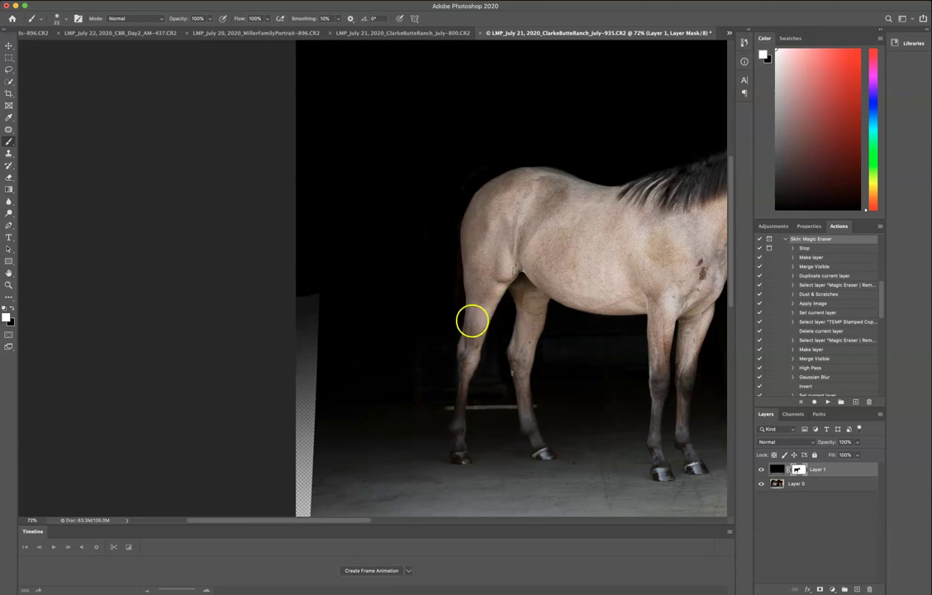
{"action": "scroll", "coordinate": [537, 257], "scroll_direction": "down", "scroll_amount": 2}
{"action": "scroll", "coordinate": [357, 282], "scroll_direction": "up", "scroll_amount": 2}
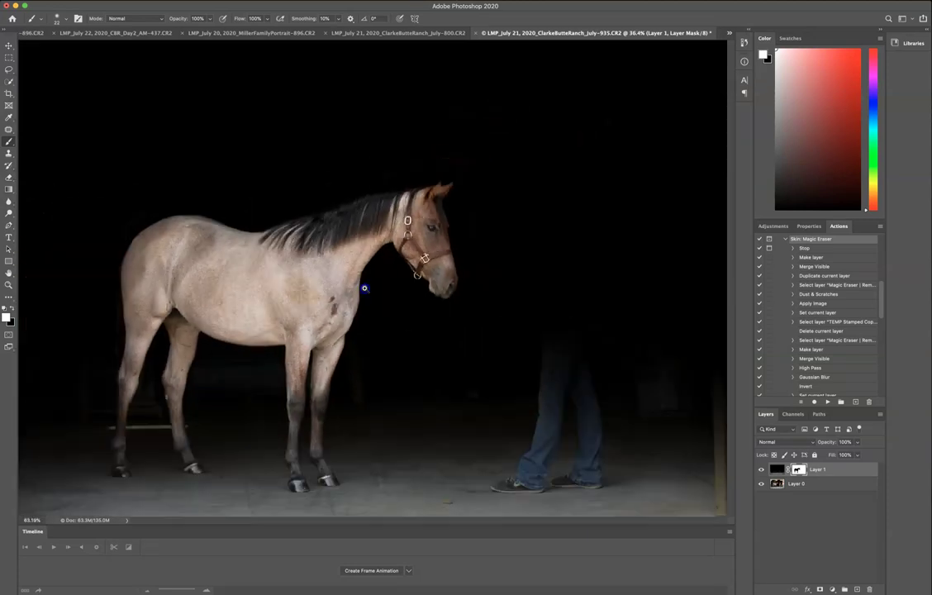
{"action": "left_click", "coordinate": [760, 468]}
{"action": "left_click", "coordinate": [761, 469]}
{"action": "scroll", "coordinate": [531, 333], "scroll_direction": "down", "scroll_amount": 1}
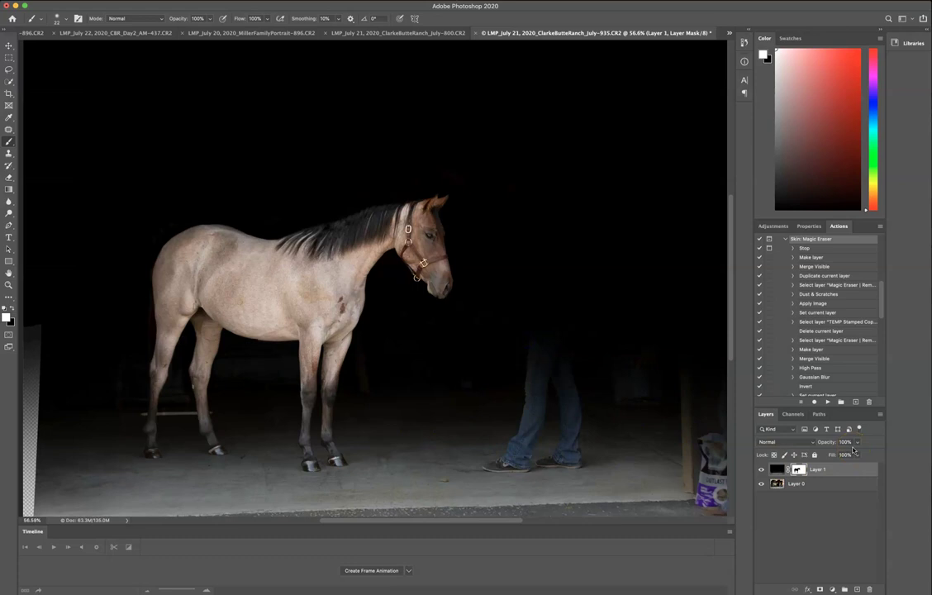
- Stamp all visible layers into a new top layer and clone concrete floor over the gravel strip along the image's lower edge
{"action": "key", "text": "alt+shift+super+e"}
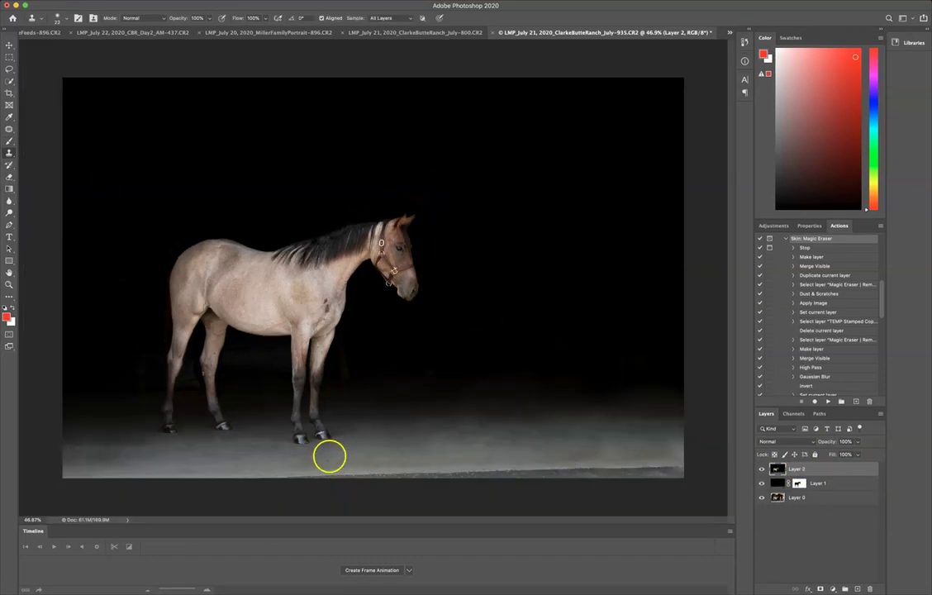
{"action": "left_click", "coordinate": [311, 469]}
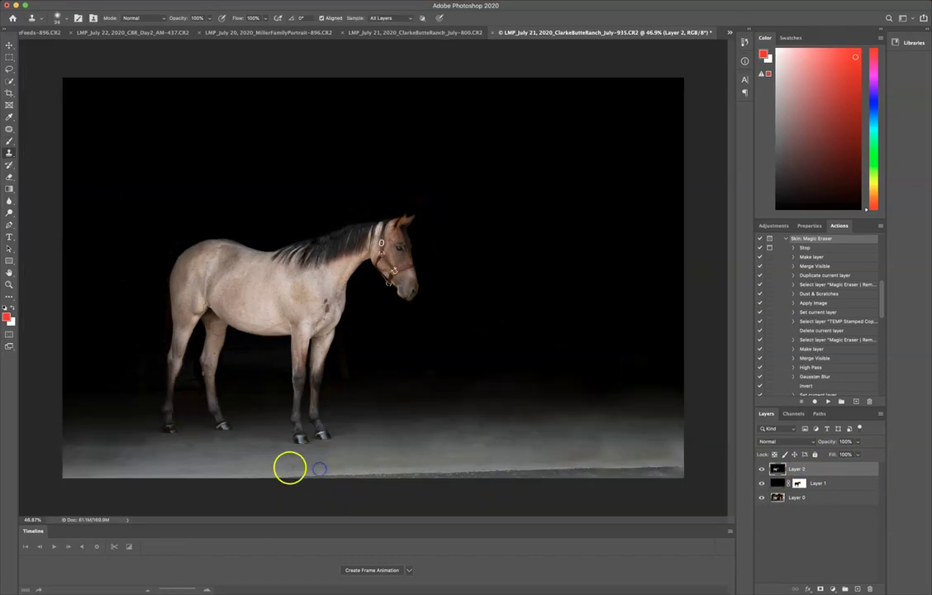
{"action": "mouse_move", "coordinate": [330, 476]}
{"action": "left_mouse_down"}
{"action": "mouse_move", "coordinate": [490, 466]}
{"action": "mouse_move", "coordinate": [585, 475]}
{"action": "mouse_move", "coordinate": [547, 462]}
{"action": "mouse_move", "coordinate": [650, 483]}
{"action": "left_mouse_up"}
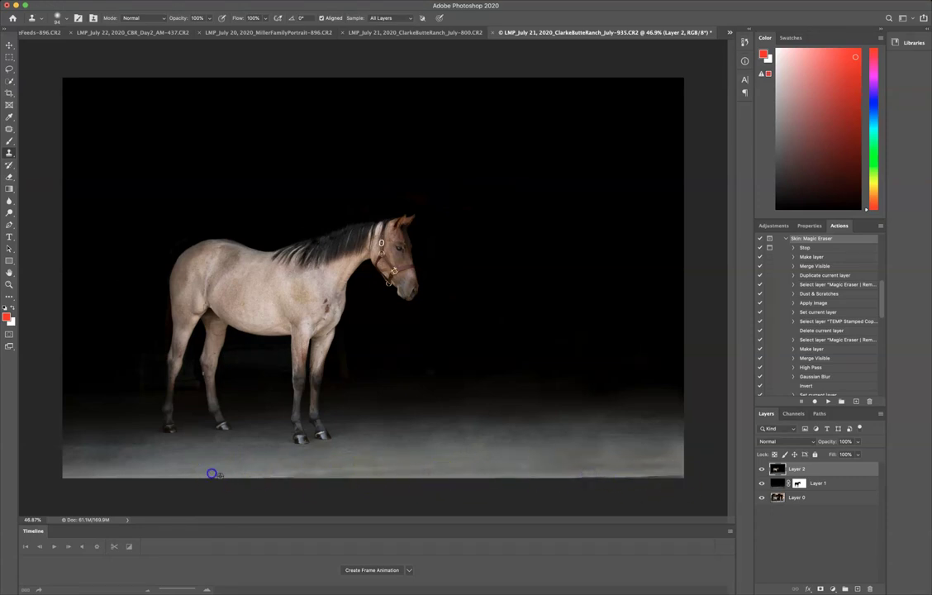
{"action": "left_click_drag", "start_coordinate": [338, 480], "coordinate": [342, 478]}
{"action": "left_click", "coordinate": [517, 462], "text": "alt"}
{"action": "left_click_drag", "start_coordinate": [538, 479], "coordinate": [642, 484]}
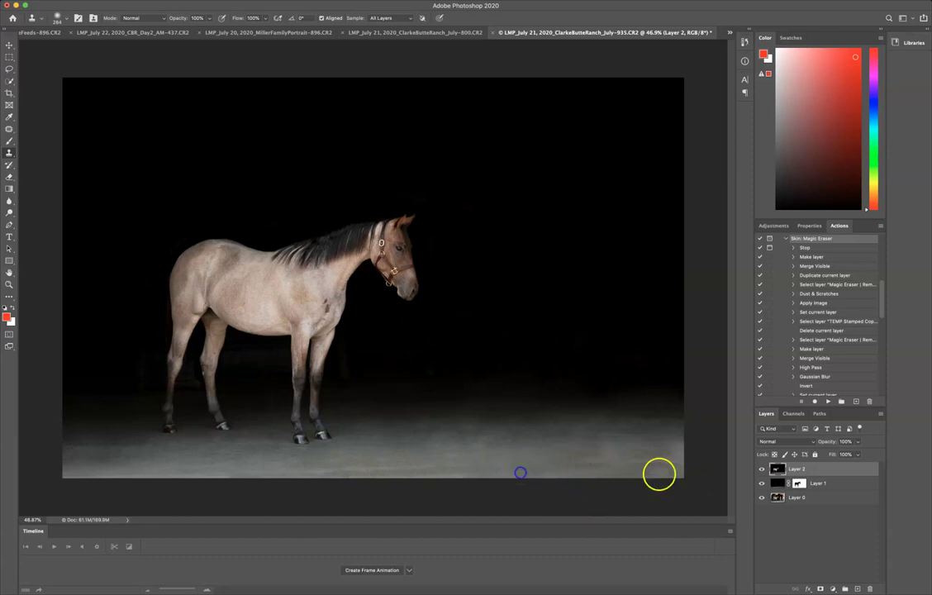
{"action": "left_click", "coordinate": [761, 468]}
{"action": "left_click", "coordinate": [760, 468]}
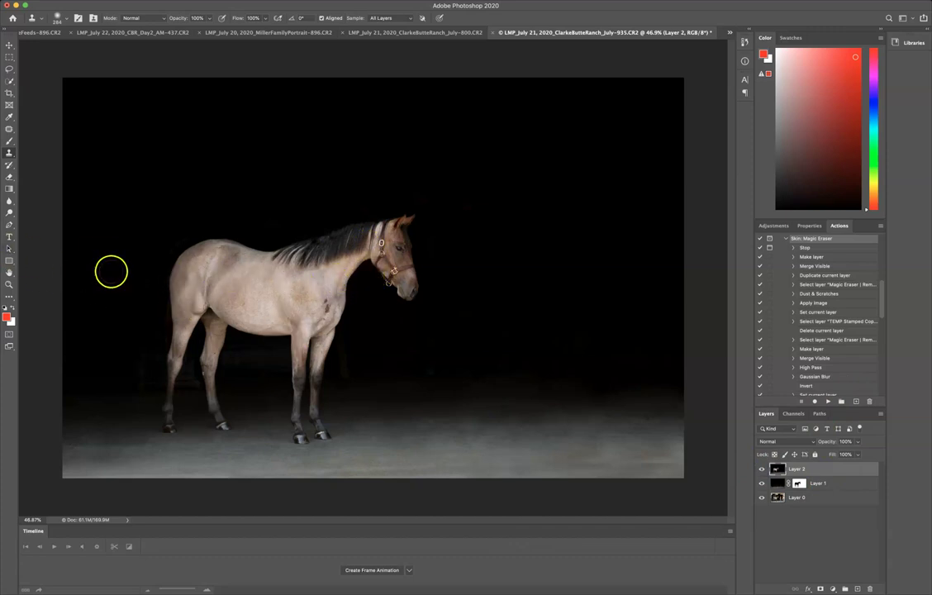
- Extend the canvas behind and slightly above the horse with the Crop tool, and re-crop from the lower corner ahead of the horse
{"action": "key", "text": "c"}
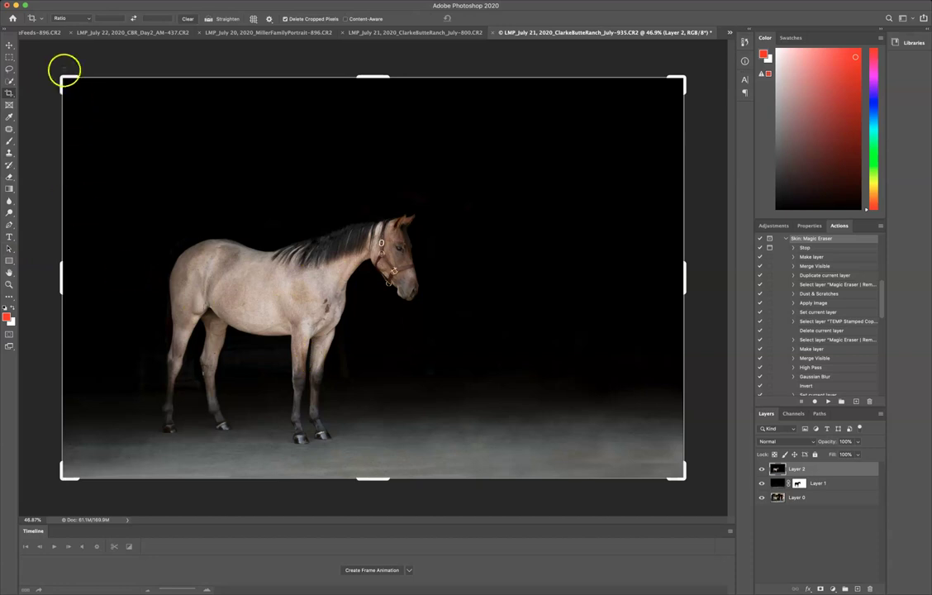
{"action": "left_click_drag", "start_coordinate": [63, 77], "coordinate": [177, 72]}
{"action": "double_click", "coordinate": [565, 242]}
{"action": "left_click_drag", "start_coordinate": [461, 271], "coordinate": [443, 271]}
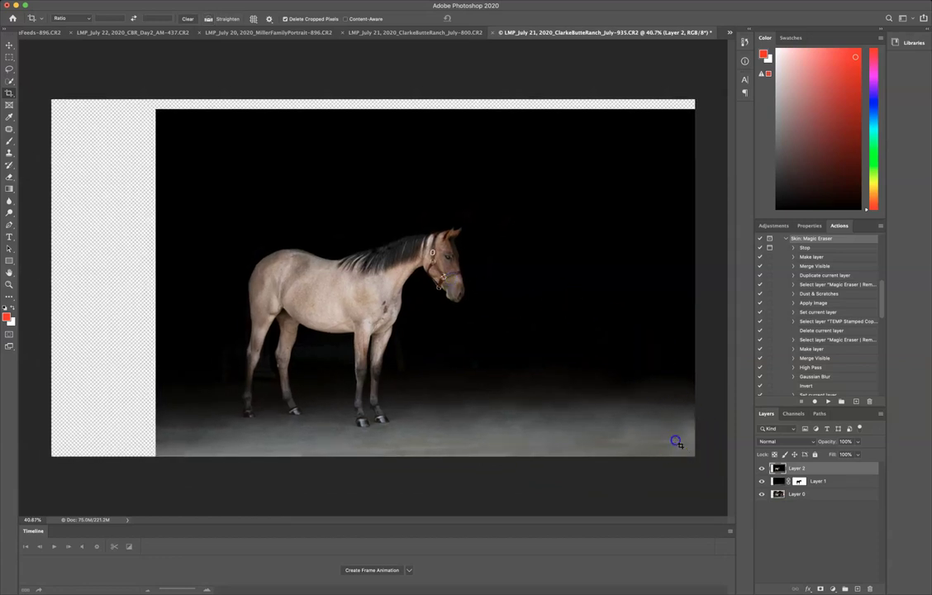
{"action": "mouse_move", "coordinate": [675, 443]}
{"action": "left_mouse_down"}
{"action": "mouse_move", "coordinate": [693, 453]}
{"action": "mouse_move", "coordinate": [680, 446]}
{"action": "mouse_move", "coordinate": [672, 455]}
{"action": "left_mouse_up"}
{"action": "double_click", "coordinate": [592, 406]}
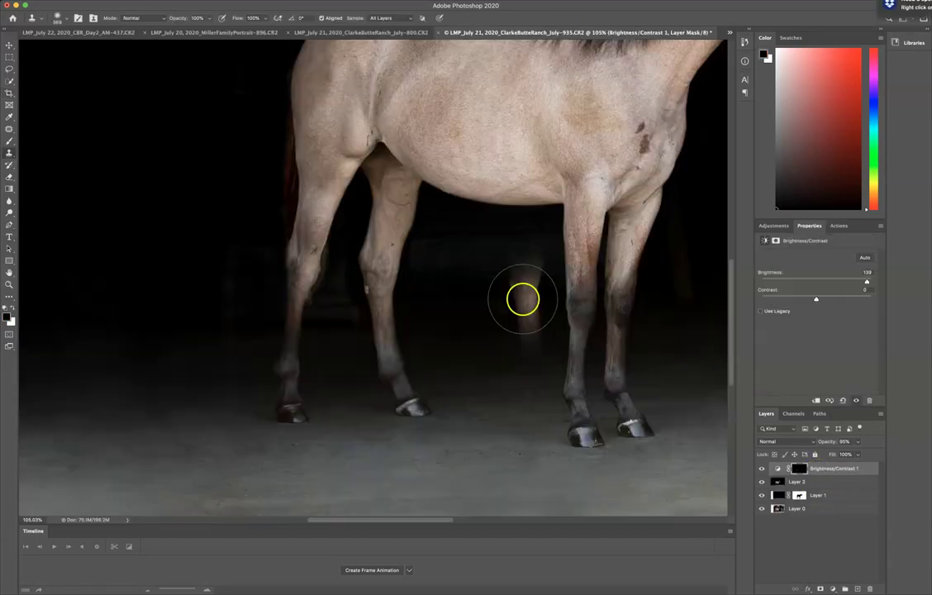
- Stamp all visible layers into a new top layer and clone dark background over the faint marks between the hind legs
{"action": "left_click_drag", "start_coordinate": [463, 298], "coordinate": [427, 298]}
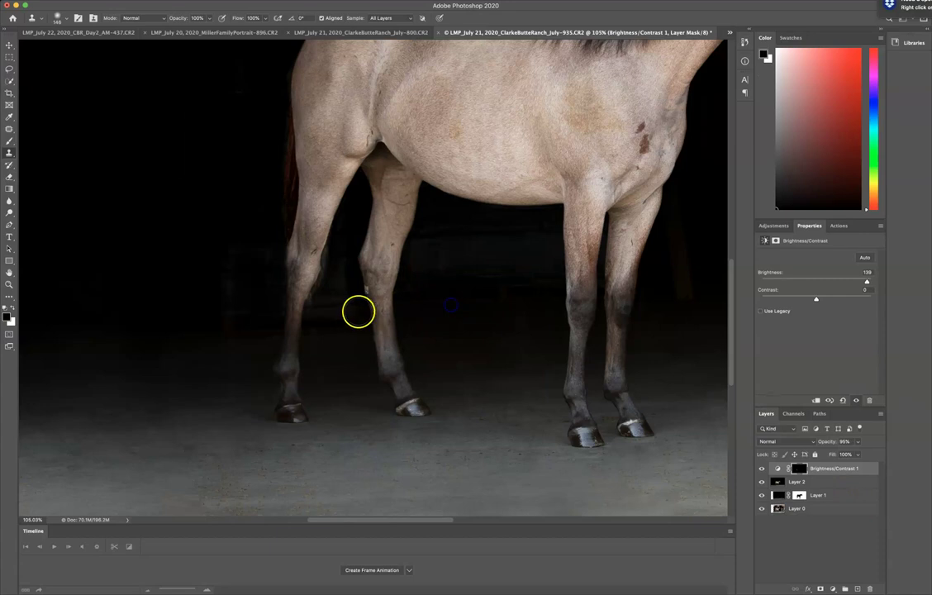
{"action": "left_click", "coordinate": [461, 315], "text": "alt"}
{"action": "key", "text": "super+alt+shift+e"}
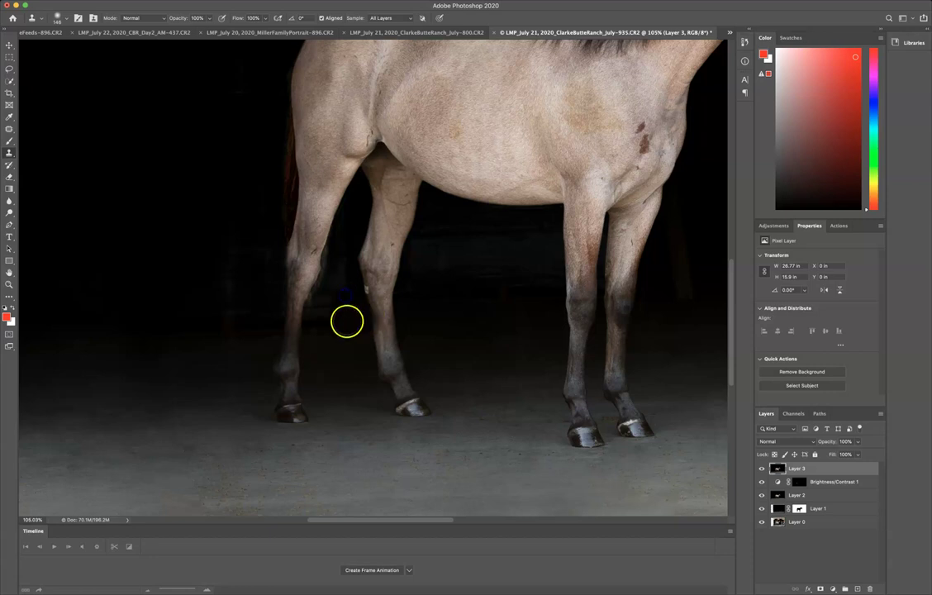
{"action": "left_click_drag", "start_coordinate": [345, 323], "coordinate": [316, 332]}
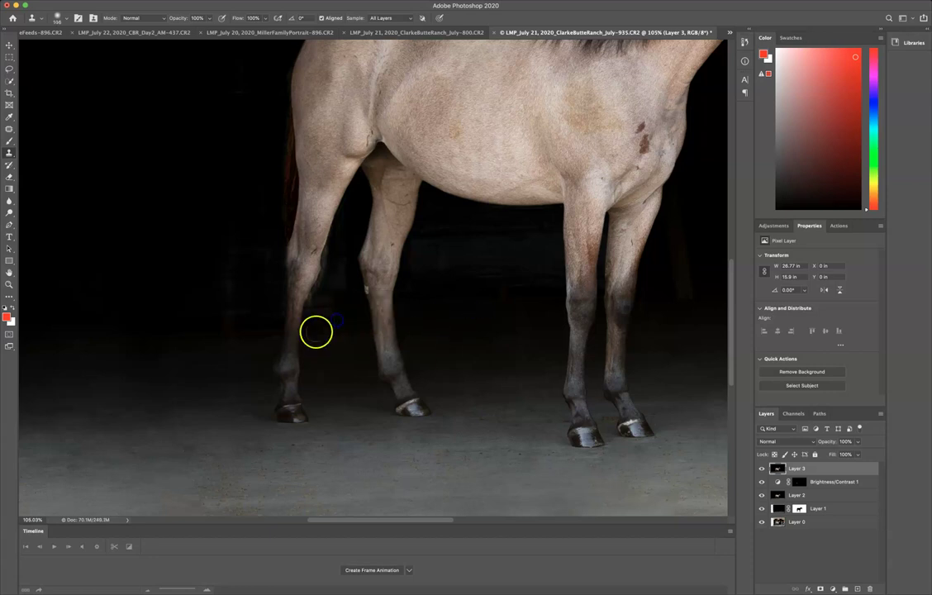
{"action": "left_click_drag", "start_coordinate": [337, 256], "coordinate": [334, 248]}
- Clone dark background over the faint shapes beneath the horse's belly, between the hind and front legs
{"action": "left_click", "coordinate": [470, 293], "text": "alt"}
{"action": "left_click", "coordinate": [448, 257]}
{"action": "left_click", "coordinate": [441, 272]}
{"action": "left_click_drag", "start_coordinate": [497, 310], "coordinate": [457, 312]}
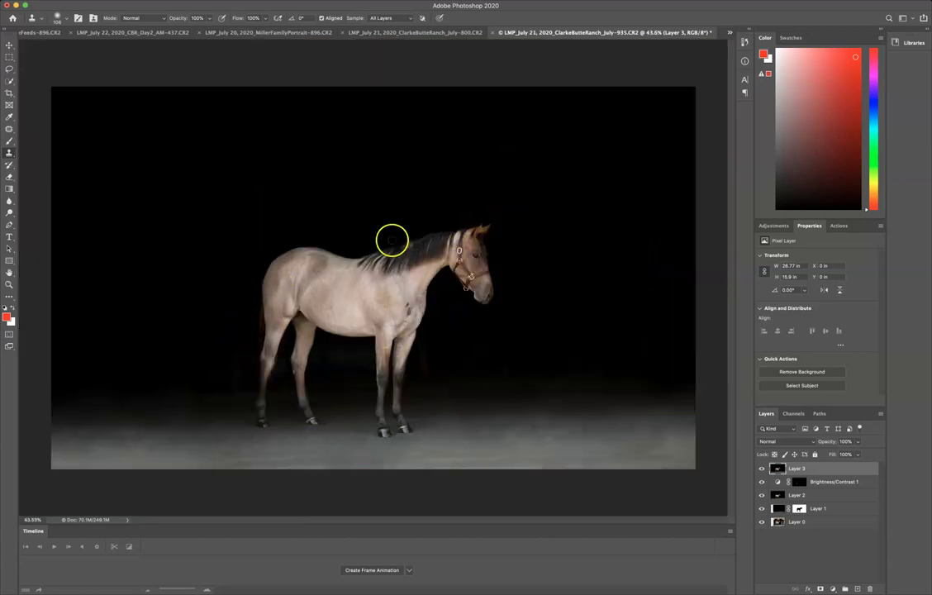
- Use the Patch tool to clean small blemishes on the chest around the brown spots and on the hip
{"action": "scroll", "coordinate": [391, 286], "scroll_direction": "up", "scroll_amount": 5}
{"action": "scroll", "coordinate": [439, 295], "scroll_direction": "down", "scroll_amount": 3}
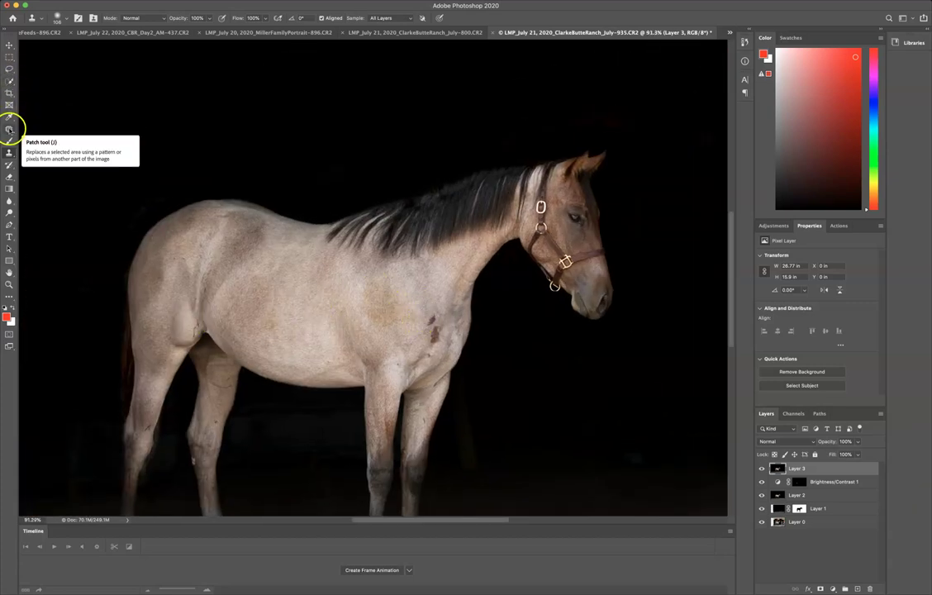
{"action": "left_click", "coordinate": [10, 128]}
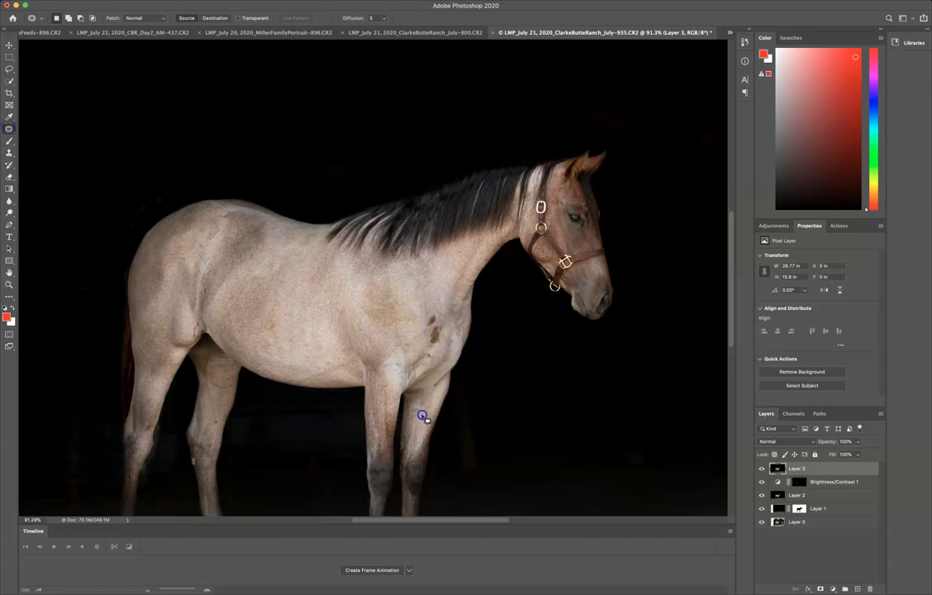
{"action": "left_click", "coordinate": [423, 339]}
{"action": "mouse_move", "coordinate": [421, 313]}
{"action": "left_mouse_down"}
{"action": "mouse_move", "coordinate": [471, 352]}
{"action": "mouse_move", "coordinate": [438, 324]}
{"action": "left_mouse_up"}
{"action": "left_click_drag", "start_coordinate": [437, 356], "coordinate": [399, 370]}
{"action": "left_click", "coordinate": [397, 370]}
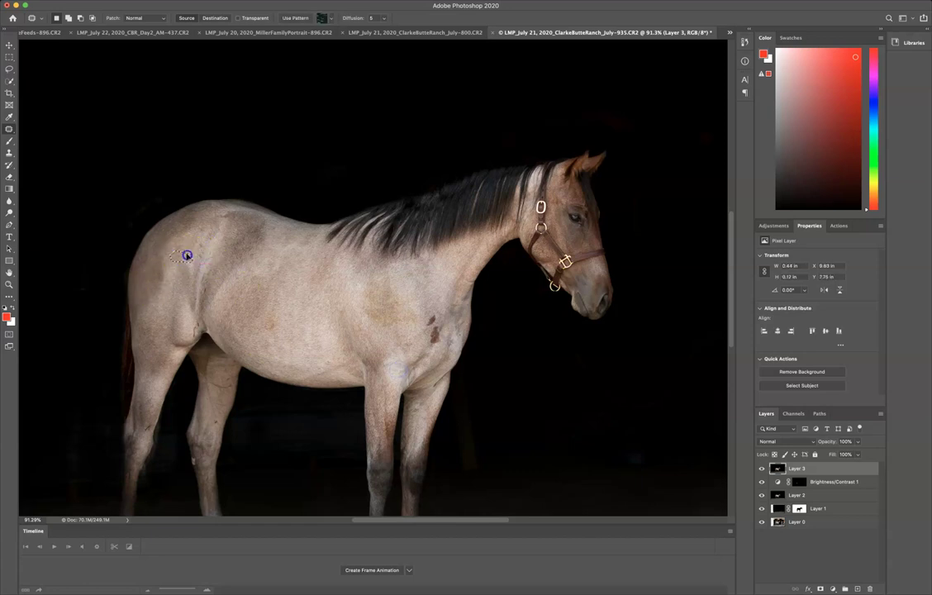
{"action": "left_click_drag", "start_coordinate": [207, 241], "coordinate": [195, 264]}
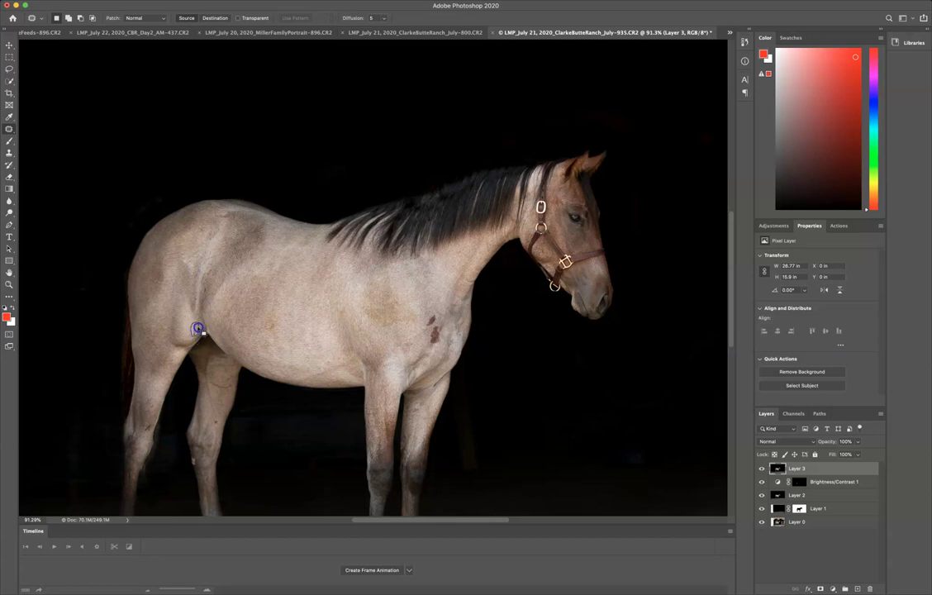
- Patch the marks at the flank fold above the near hind leg and the yellowish stain on the shoulder
{"action": "left_click_drag", "start_coordinate": [190, 324], "coordinate": [396, 289]}
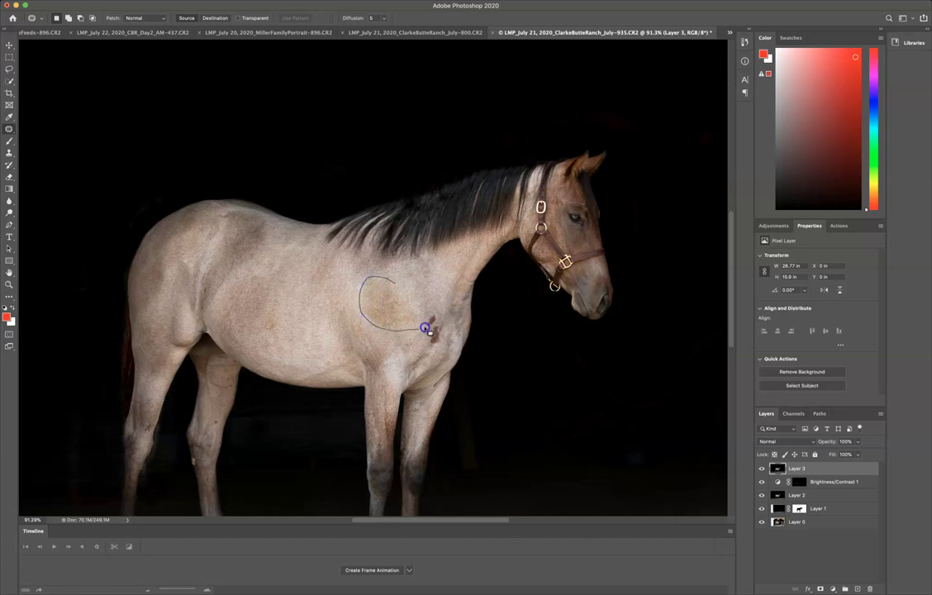
{"action": "left_click_drag", "start_coordinate": [410, 296], "coordinate": [398, 285]}
{"action": "mouse_move", "coordinate": [391, 307]}
{"action": "left_mouse_down"}
{"action": "mouse_move", "coordinate": [332, 310]}
{"action": "mouse_move", "coordinate": [348, 304]}
{"action": "mouse_move", "coordinate": [383, 331]}
{"action": "left_mouse_up"}
{"action": "left_click", "coordinate": [386, 345]}
{"action": "mouse_move", "coordinate": [380, 277]}
{"action": "left_mouse_down"}
{"action": "mouse_move", "coordinate": [370, 299]}
{"action": "mouse_move", "coordinate": [385, 308]}
{"action": "left_mouse_up"}
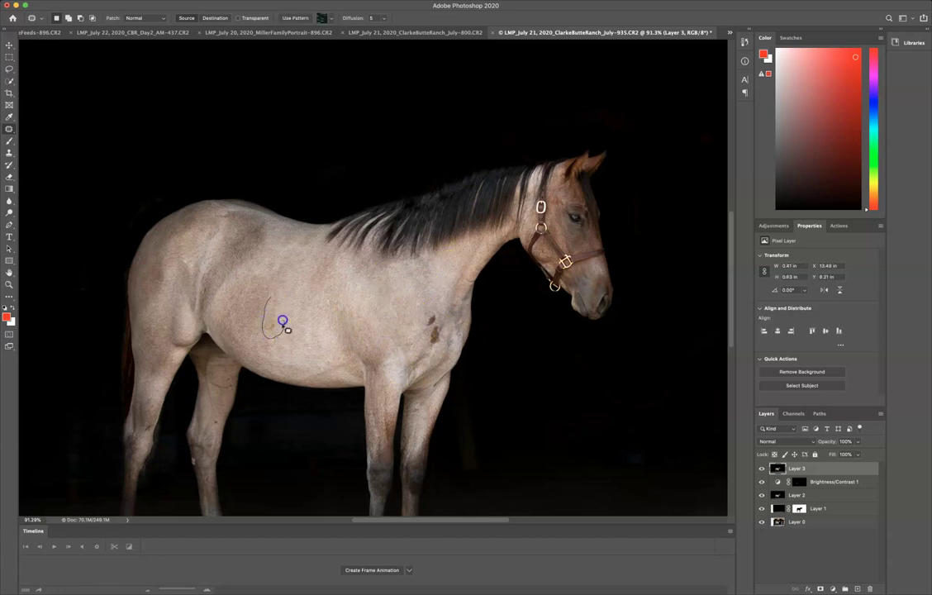
- Patch the rust-coloured spot on the barrel and the small marks on the back and rump
{"action": "mouse_move", "coordinate": [309, 329]}
{"action": "left_mouse_down"}
{"action": "mouse_move", "coordinate": [329, 292]}
{"action": "mouse_move", "coordinate": [293, 287]}
{"action": "mouse_move", "coordinate": [298, 261]}
{"action": "mouse_move", "coordinate": [357, 260]}
{"action": "mouse_move", "coordinate": [313, 232]}
{"action": "mouse_move", "coordinate": [296, 244]}
{"action": "mouse_move", "coordinate": [307, 256]}
{"action": "mouse_move", "coordinate": [320, 246]}
{"action": "mouse_move", "coordinate": [294, 248]}
{"action": "left_mouse_up"}
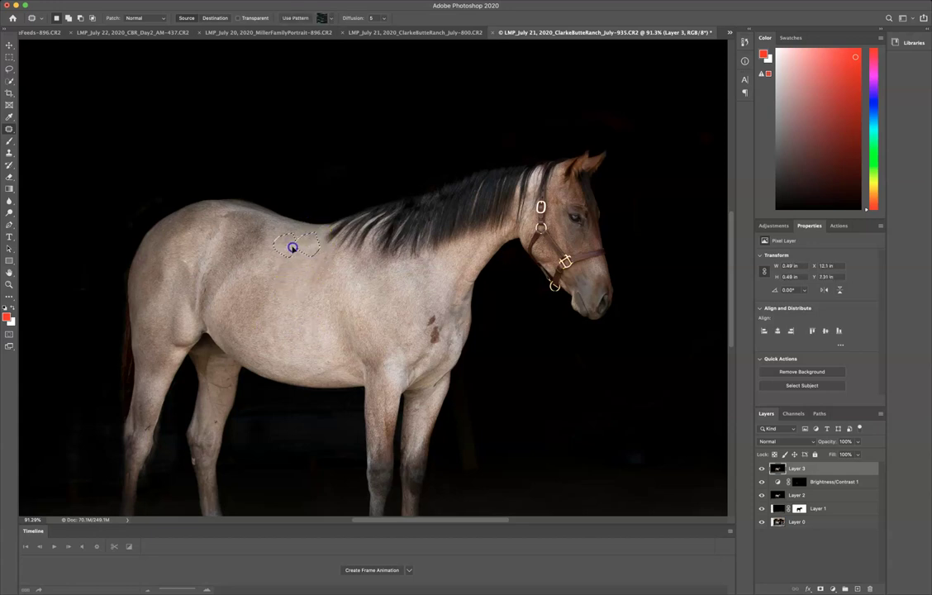
{"action": "left_click", "coordinate": [366, 263]}
{"action": "left_click", "coordinate": [153, 271]}
{"action": "left_click_drag", "start_coordinate": [166, 274], "coordinate": [164, 256]}
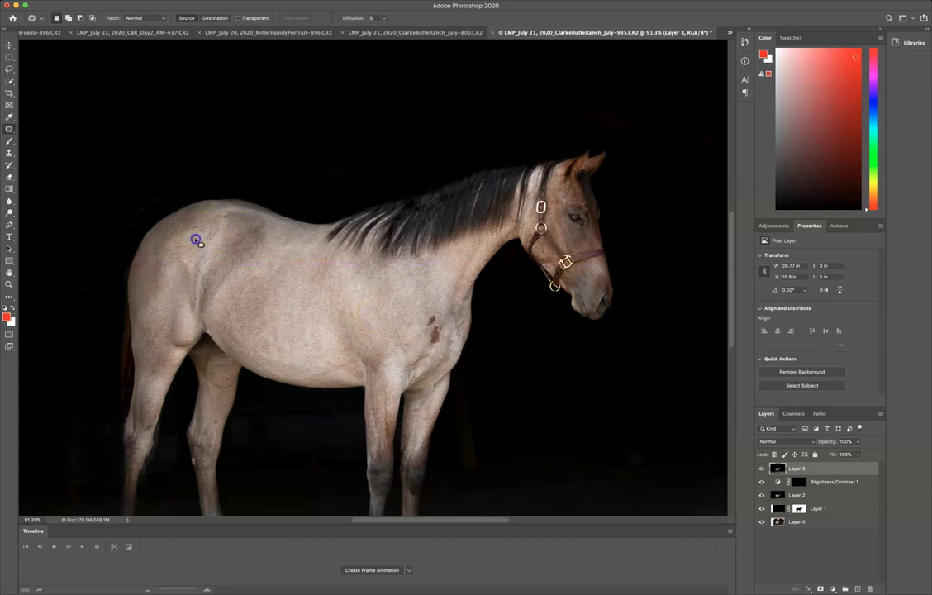
- Patch the scuffs on the near hind leg and the dark line across the upper far hind leg
{"action": "scroll", "coordinate": [206, 380], "scroll_direction": "down", "scroll_amount": 3}
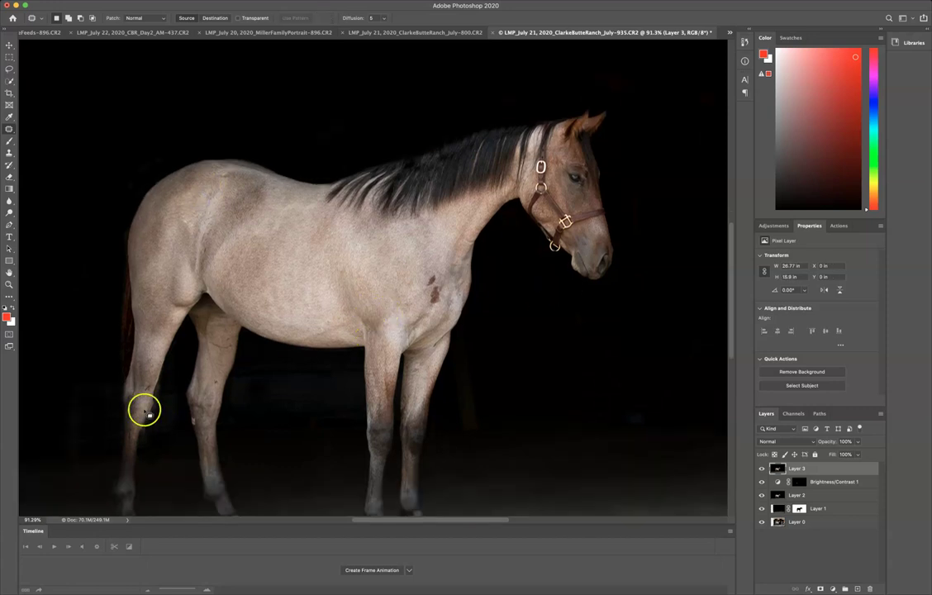
{"action": "left_click", "coordinate": [213, 378]}
{"action": "left_click", "coordinate": [146, 386]}
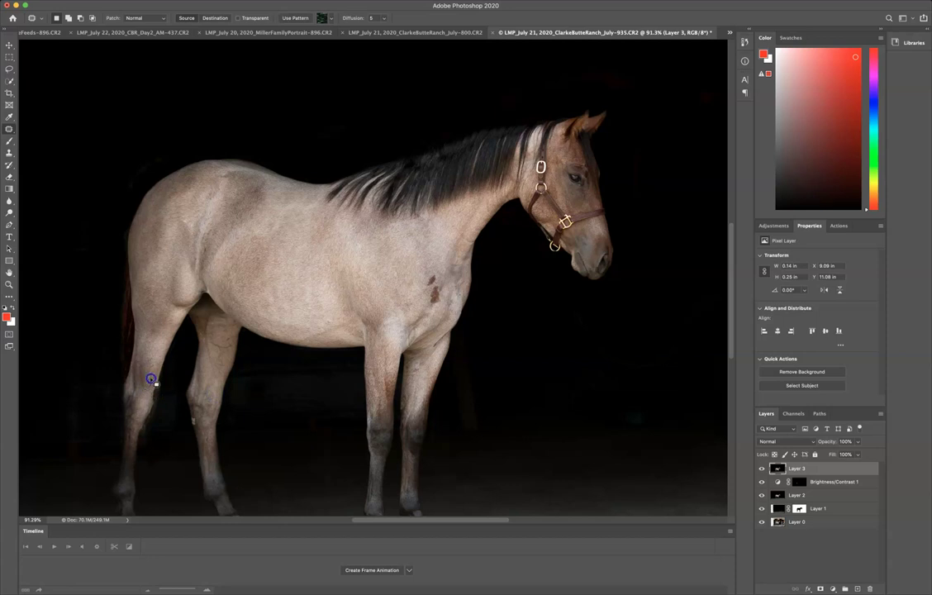
{"action": "left_click", "coordinate": [453, 270]}
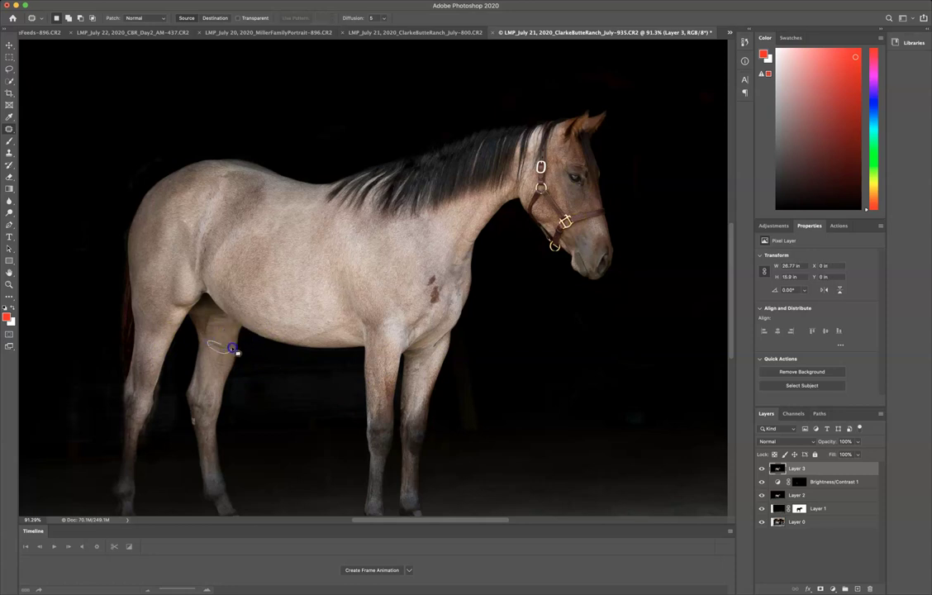
{"action": "left_click_drag", "start_coordinate": [232, 347], "coordinate": [227, 345]}
{"action": "left_click", "coordinate": [233, 333]}
{"action": "left_click", "coordinate": [224, 333]}
- Patch the dark mark on the brow in front of the eye and the tear streak running below the eye
{"action": "left_click_drag", "start_coordinate": [343, 321], "coordinate": [339, 187]}
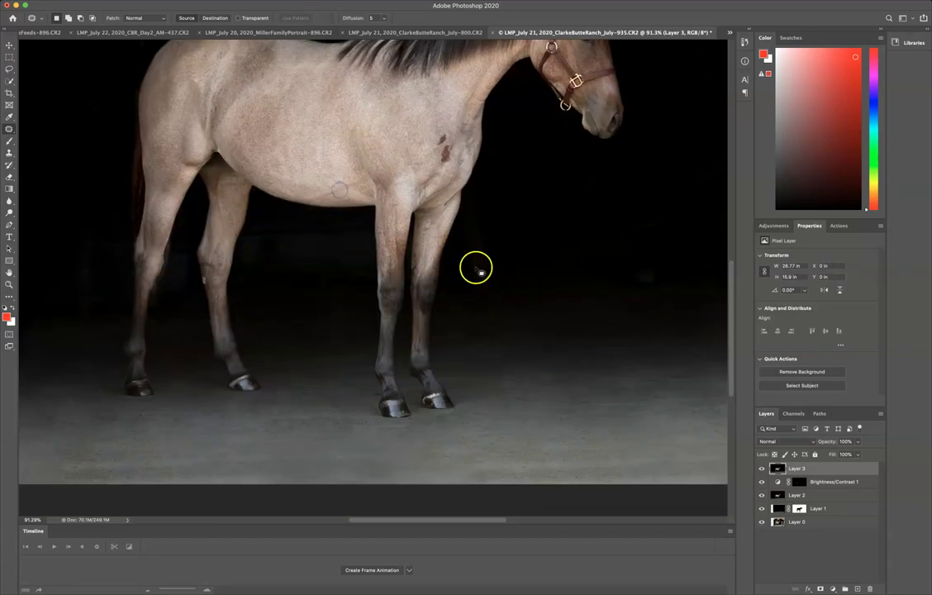
{"action": "mouse_move", "coordinate": [477, 268]}
{"action": "left_mouse_down"}
{"action": "mouse_move", "coordinate": [456, 383]}
{"action": "mouse_move", "coordinate": [413, 382]}
{"action": "left_mouse_up"}
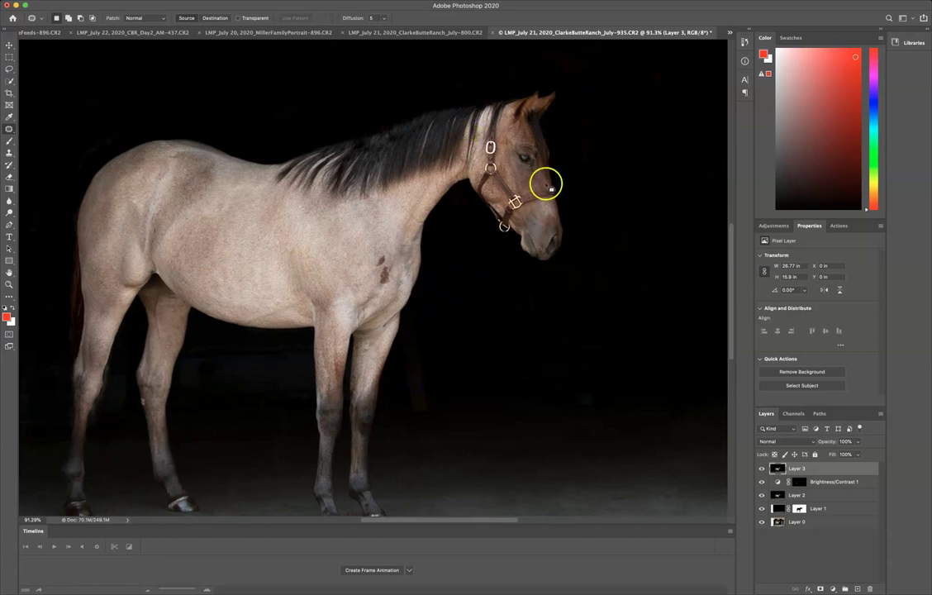
{"action": "scroll", "coordinate": [522, 179], "scroll_direction": "up", "scroll_amount": 5}
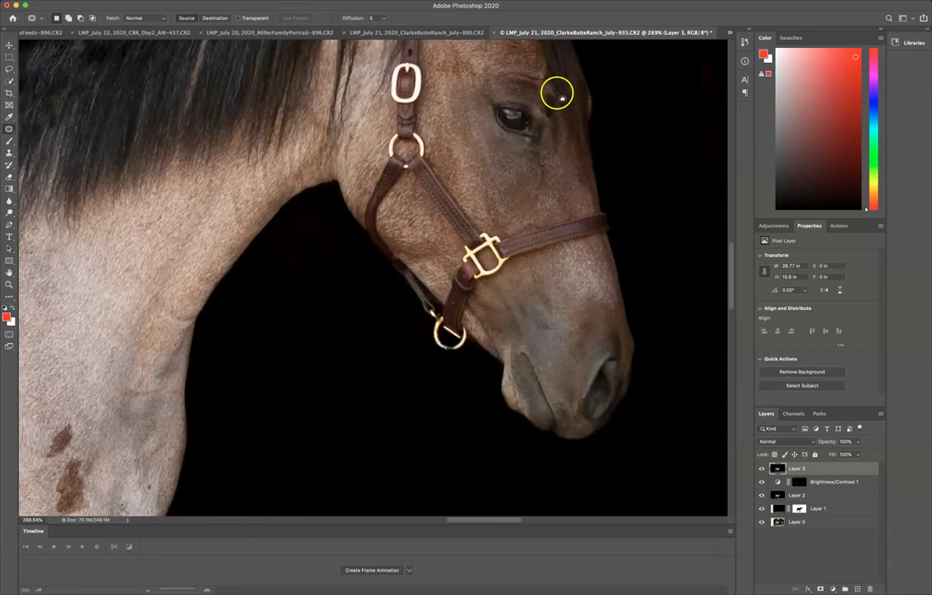
{"action": "left_click_drag", "start_coordinate": [558, 116], "coordinate": [552, 95]}
{"action": "mouse_move", "coordinate": [552, 109]}
{"action": "left_mouse_down"}
{"action": "mouse_move", "coordinate": [562, 133]}
{"action": "mouse_move", "coordinate": [545, 102]}
{"action": "left_mouse_up"}
{"action": "mouse_move", "coordinate": [546, 112]}
{"action": "left_mouse_down"}
{"action": "mouse_move", "coordinate": [568, 137]}
{"action": "mouse_move", "coordinate": [526, 152]}
{"action": "left_mouse_up"}
{"action": "left_click", "coordinate": [567, 135]}
{"action": "left_click", "coordinate": [527, 151]}
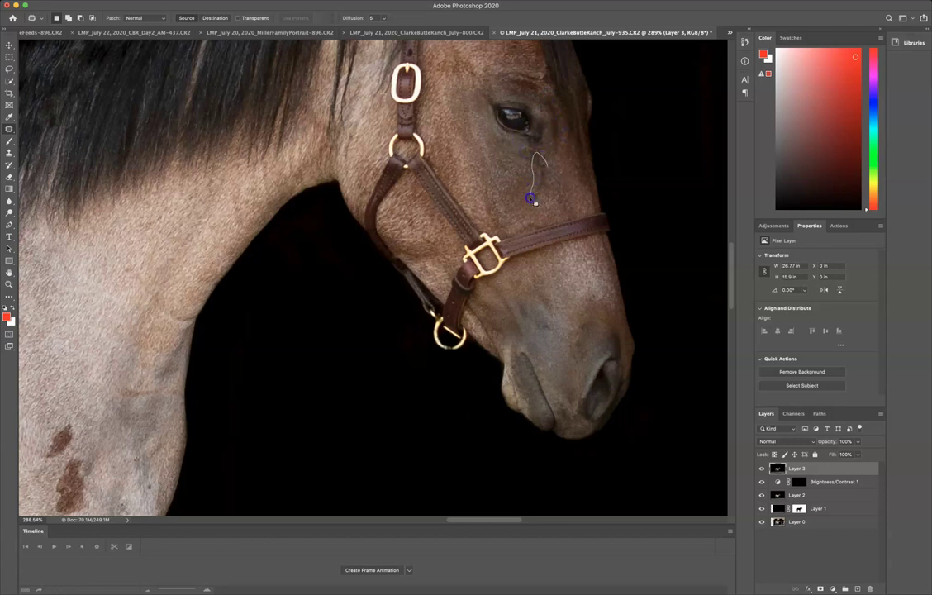
{"action": "mouse_move", "coordinate": [531, 199]}
{"action": "left_mouse_down"}
{"action": "mouse_move", "coordinate": [517, 159]}
{"action": "mouse_move", "coordinate": [539, 172]}
{"action": "left_mouse_up"}
{"action": "left_click", "coordinate": [548, 147]}
- Patch the small blemish on the lower lip at the corner of the muzzle
{"action": "scroll", "coordinate": [517, 193], "scroll_direction": "down", "scroll_amount": 3}
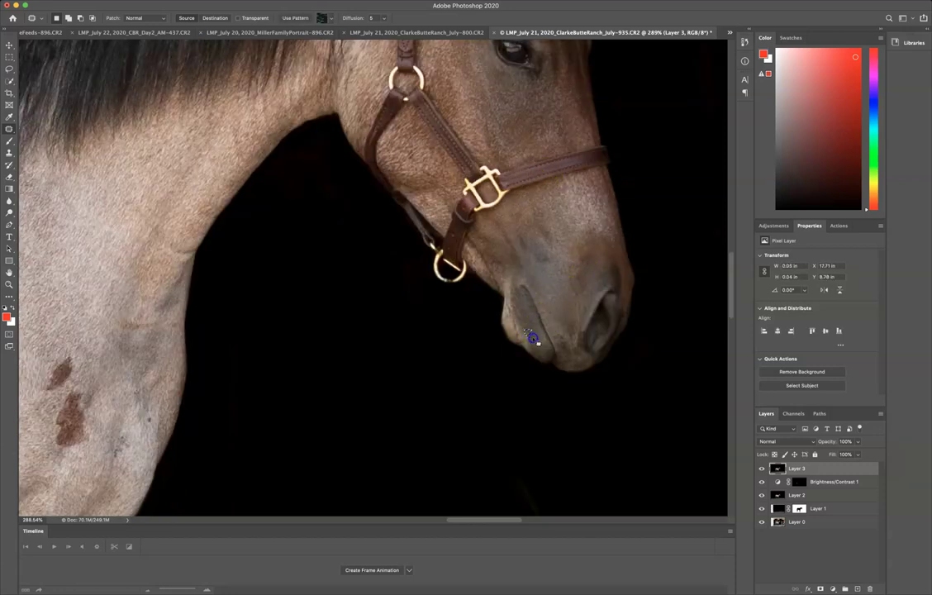
{"action": "scroll", "coordinate": [545, 196], "scroll_direction": "up", "scroll_amount": 3}
{"action": "scroll", "coordinate": [544, 196], "scroll_direction": "up", "scroll_amount": 3}
{"action": "scroll", "coordinate": [617, 394], "scroll_direction": "down", "scroll_amount": 3}
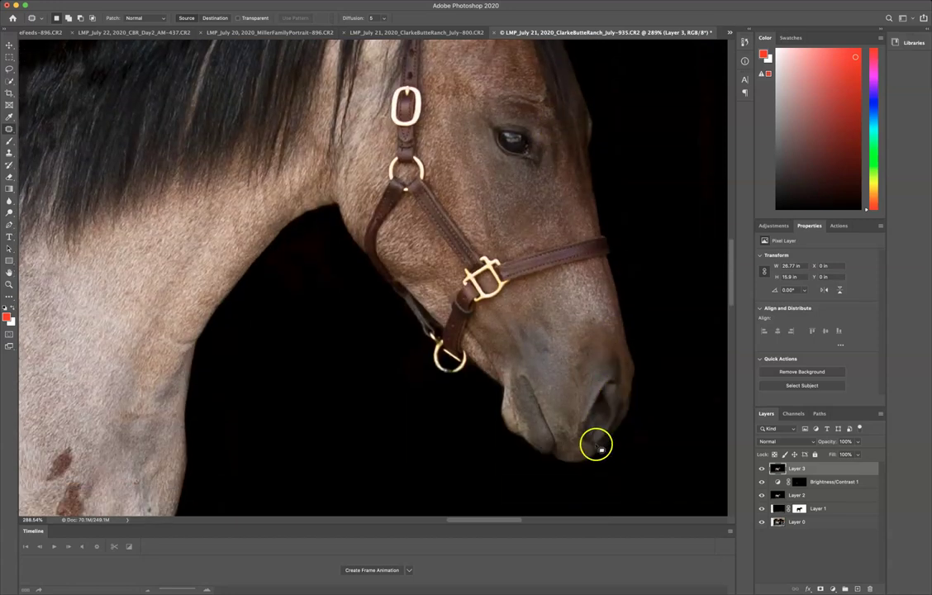
- Compare the retouched head with the original photo layer shown alone
{"action": "left_click", "coordinate": [761, 521], "text": "alt"}
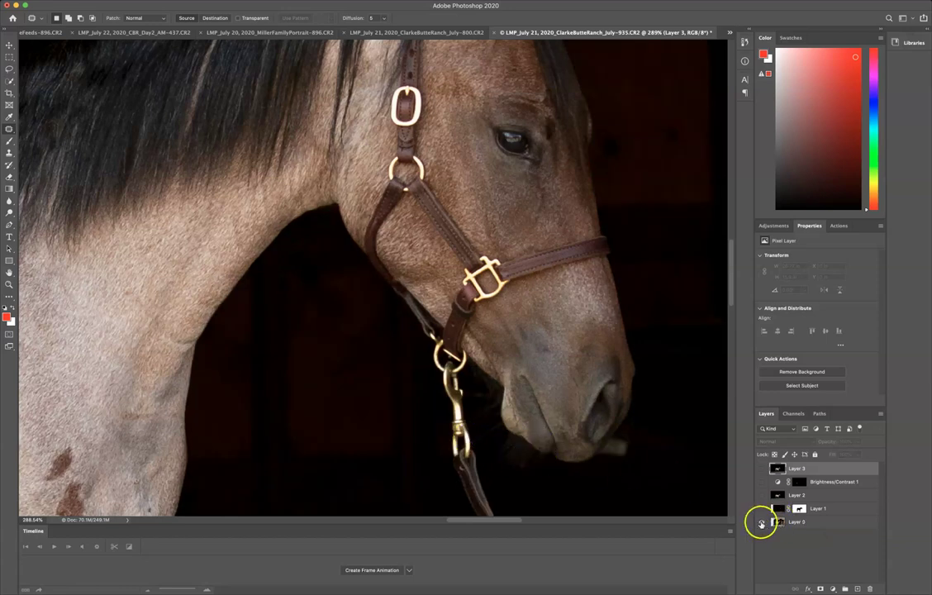
{"action": "left_click", "coordinate": [761, 521], "text": "alt"}
{"action": "scroll", "coordinate": [541, 260], "scroll_direction": "down", "scroll_amount": 5}
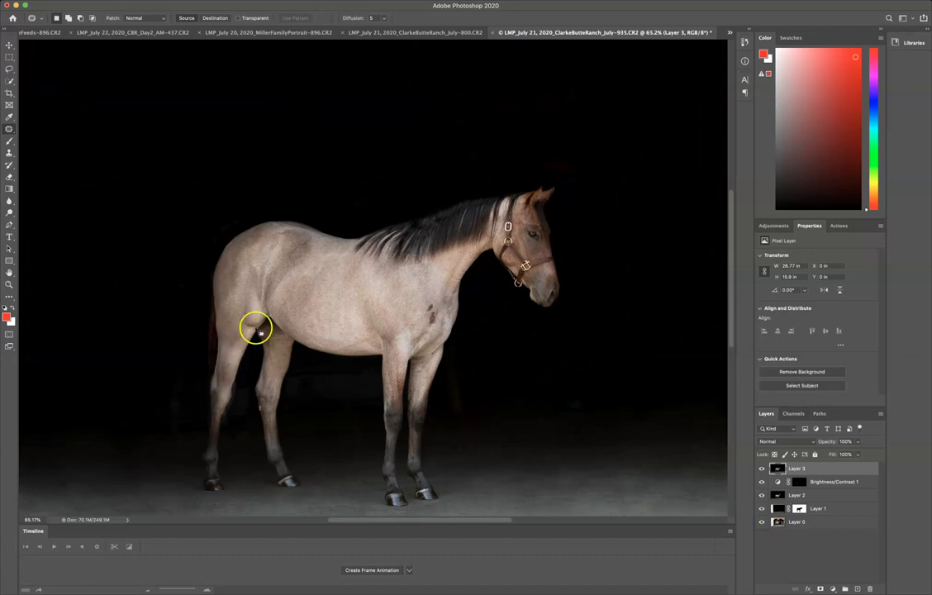
- Lighten the horse's face with the Dodge tool, using the Midtones range at 10% exposure
{"action": "scroll", "coordinate": [195, 357], "scroll_direction": "up", "scroll_amount": 5}
{"action": "scroll", "coordinate": [264, 362], "scroll_direction": "down", "scroll_amount": 6}
{"action": "scroll", "coordinate": [543, 201], "scroll_direction": "up", "scroll_amount": 3}
{"action": "left_click", "coordinate": [10, 213]}
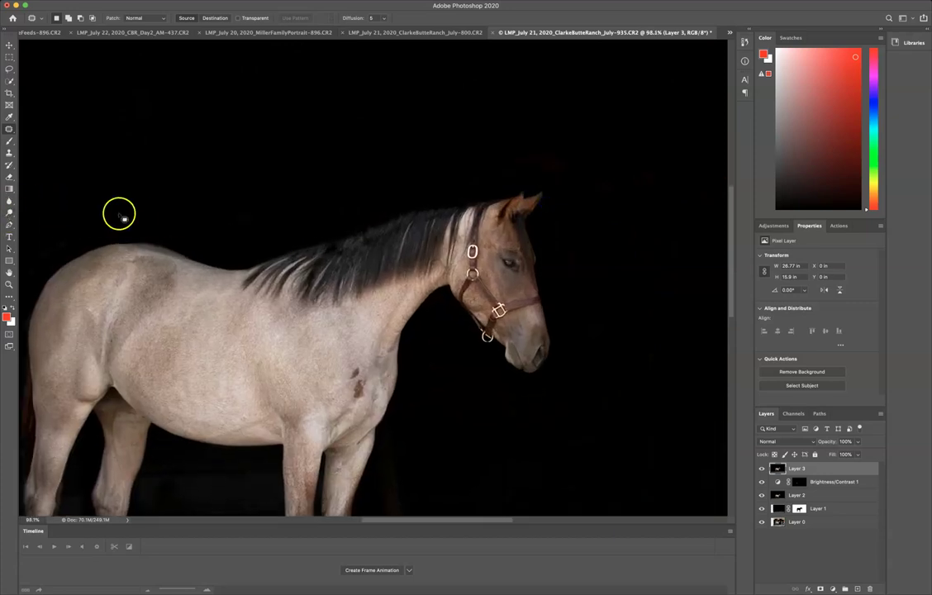
{"action": "left_click", "coordinate": [10, 213]}
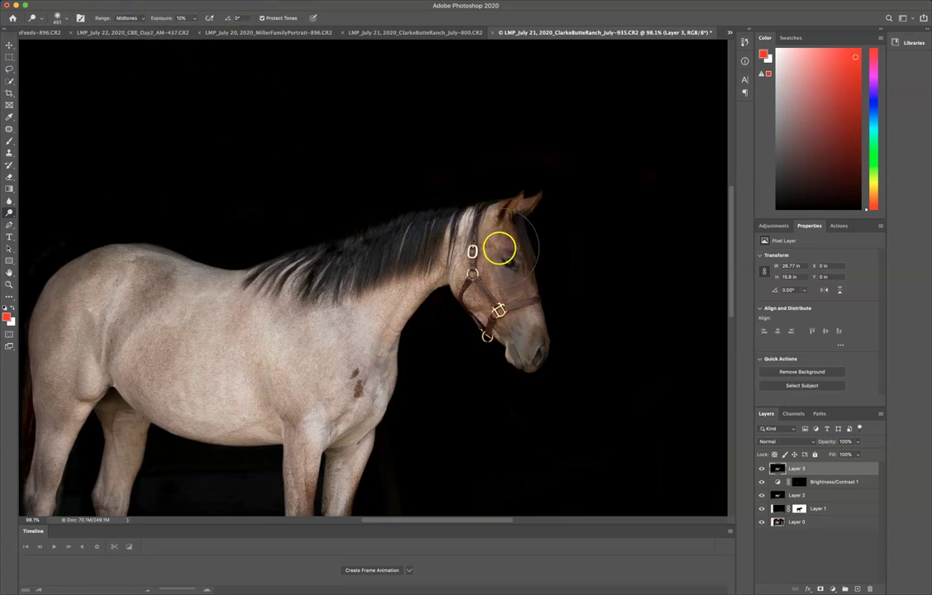
{"action": "mouse_move", "coordinate": [499, 247]}
{"action": "left_mouse_down"}
{"action": "mouse_move", "coordinate": [525, 308]}
{"action": "mouse_move", "coordinate": [508, 245]}
{"action": "mouse_move", "coordinate": [511, 274]}
{"action": "left_mouse_up"}
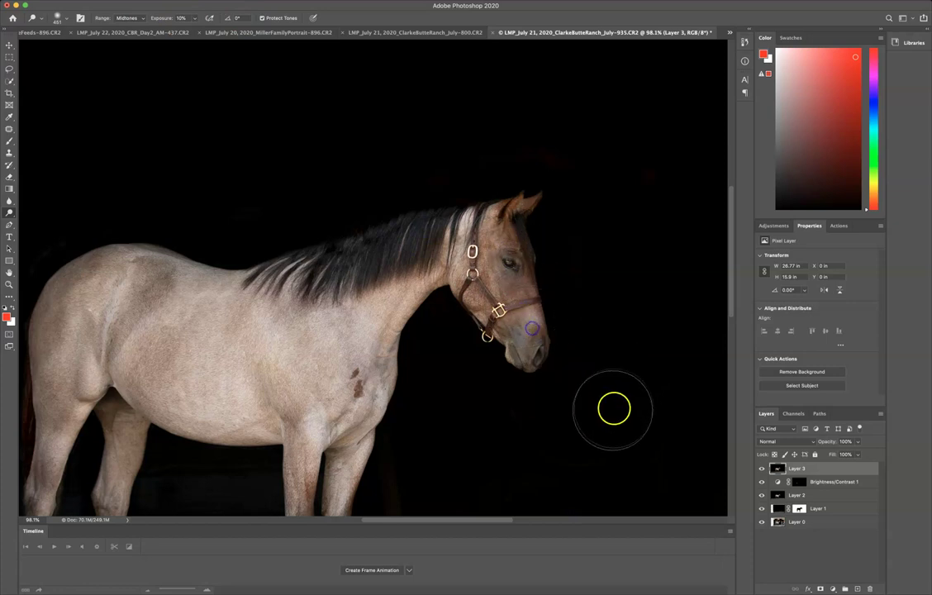
{"action": "left_click_drag", "start_coordinate": [584, 373], "coordinate": [387, 345]}
{"action": "left_click_drag", "start_coordinate": [294, 266], "coordinate": [296, 288]}
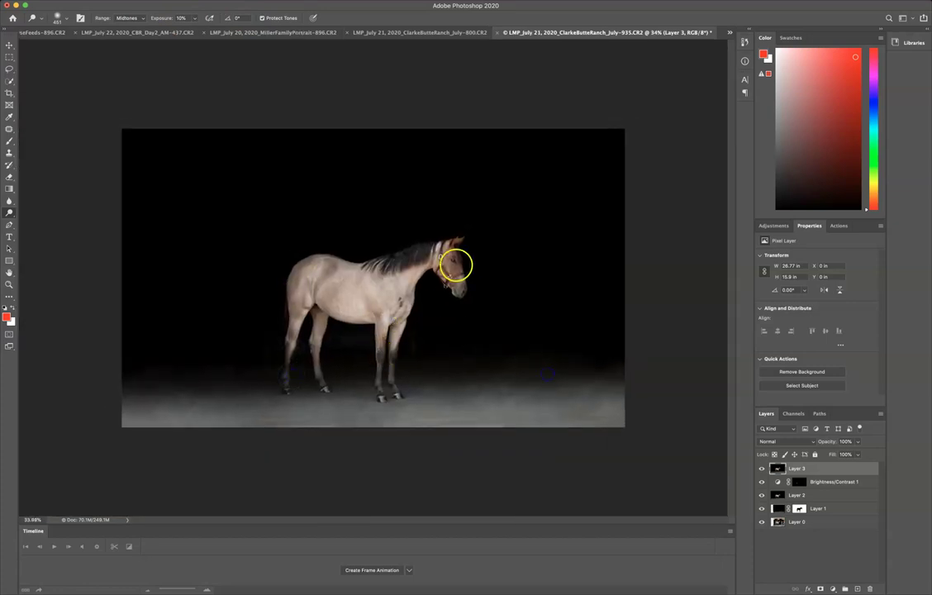
- Dodge the midtones along the mane, neck, shoulder and barrel with the large soft brush
{"action": "left_click", "coordinate": [397, 264]}
{"action": "left_click", "coordinate": [424, 260]}
{"action": "left_click", "coordinate": [390, 311]}
{"action": "left_click", "coordinate": [374, 283]}
{"action": "left_click", "coordinate": [393, 282]}
- Brighten the details in the horse's eye with the Dodge tool at 40% exposure and a 14 px brush
{"action": "left_click_drag", "start_coordinate": [444, 262], "coordinate": [565, 285]}
{"action": "left_click", "coordinate": [506, 325]}
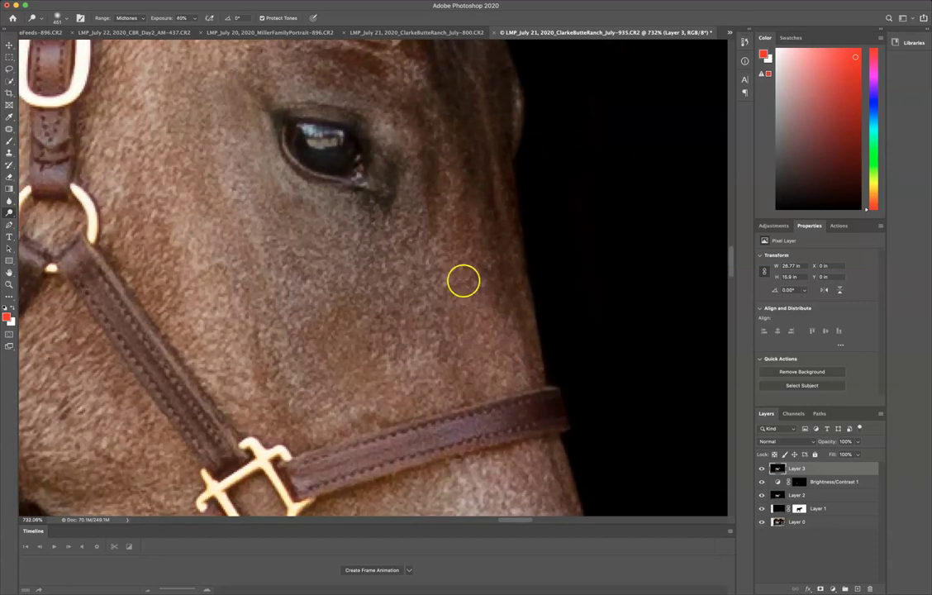
{"action": "key", "text": "4"}
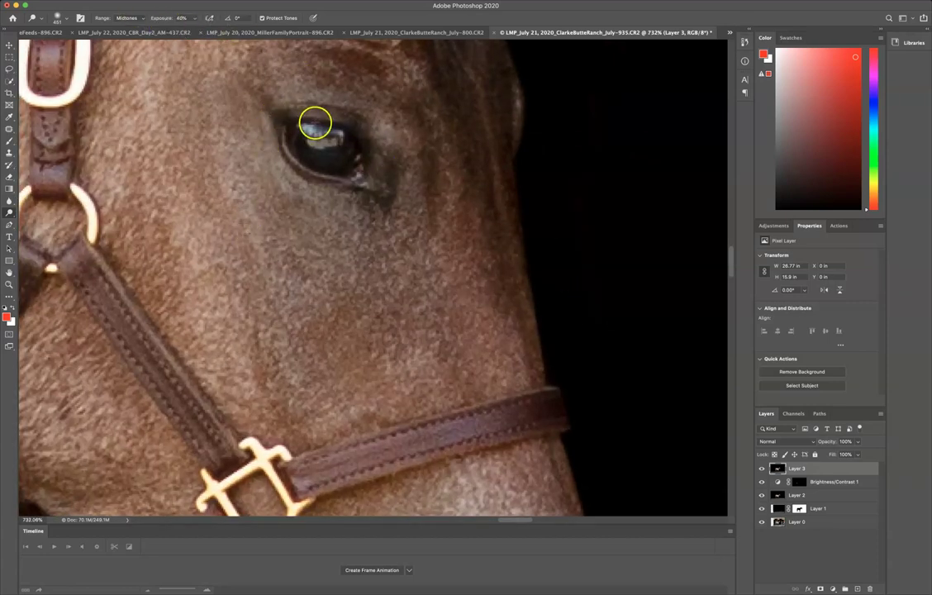
{"action": "left_click_drag", "start_coordinate": [339, 165], "coordinate": [128, 161]}
{"action": "left_click_drag", "start_coordinate": [454, 168], "coordinate": [141, 161]}
{"action": "mouse_move", "coordinate": [487, 156]}
{"action": "left_mouse_down"}
{"action": "mouse_move", "coordinate": [235, 150]}
{"action": "mouse_move", "coordinate": [254, 154]}
{"action": "left_mouse_up"}
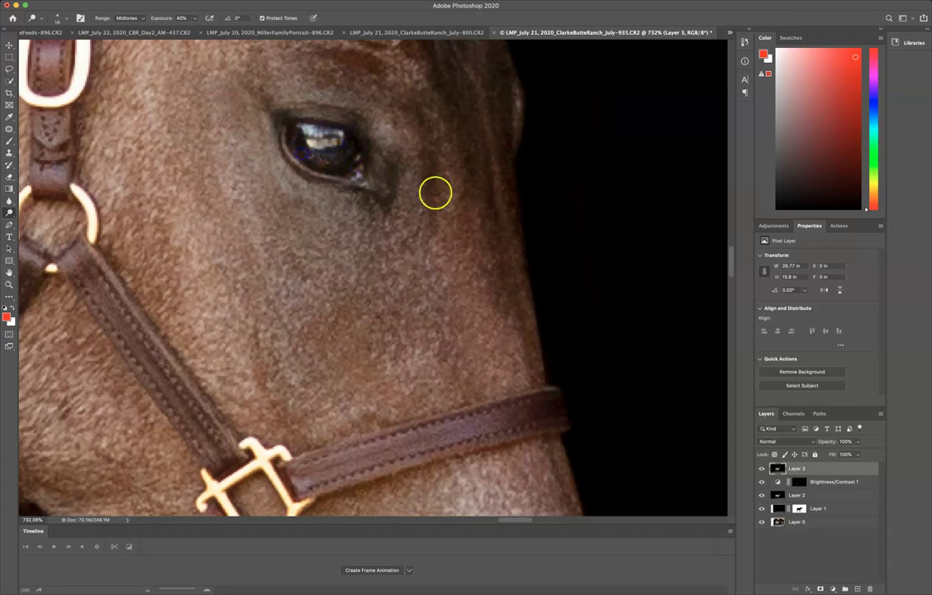
- Compare the horse's head with the top retouched layer hidden and shown
{"action": "scroll", "coordinate": [435, 193], "scroll_direction": "down", "scroll_amount": 10}
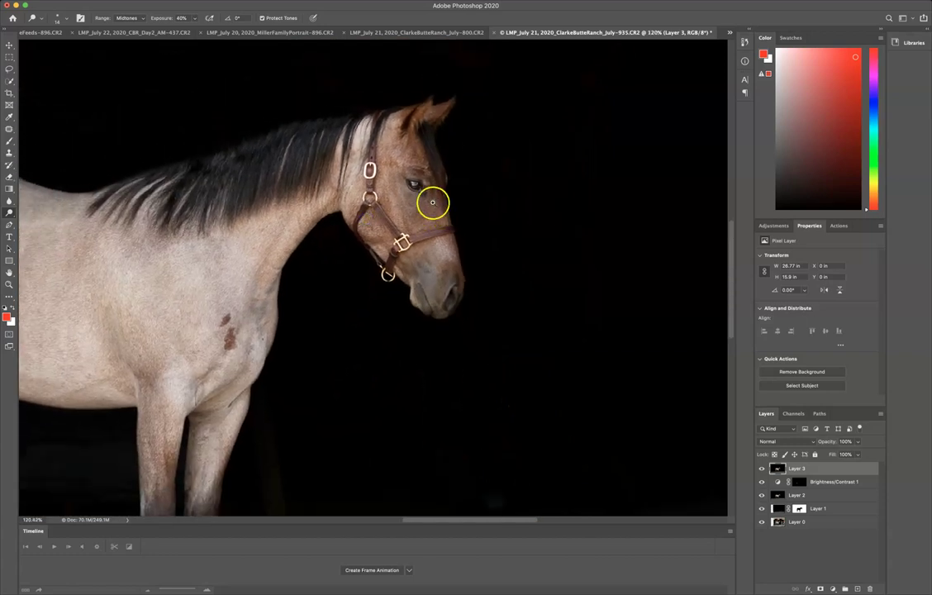
{"action": "scroll", "coordinate": [427, 193], "scroll_direction": "up", "scroll_amount": 3}
{"action": "left_click", "coordinate": [762, 469]}
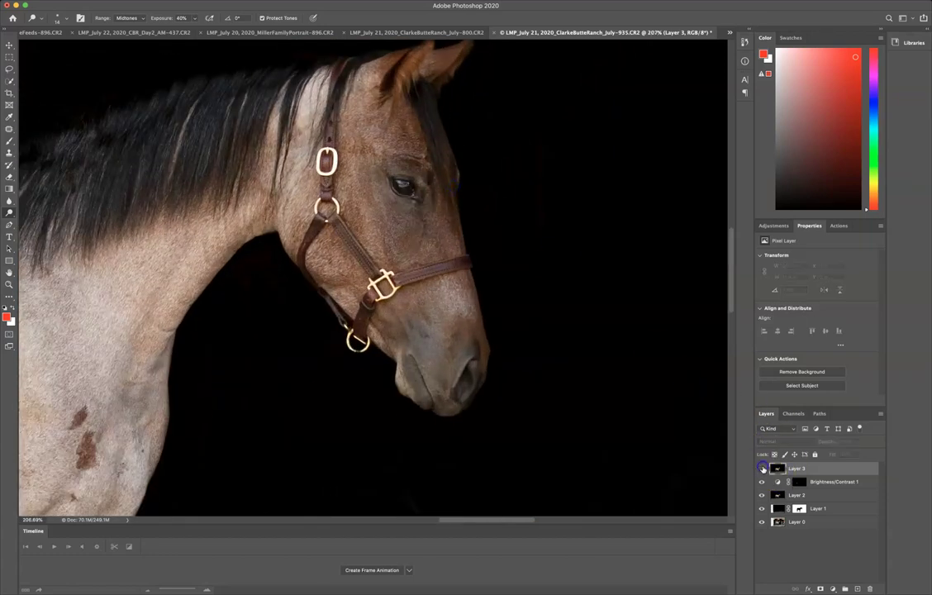
{"action": "left_click", "coordinate": [762, 468]}
{"action": "left_click", "coordinate": [761, 469]}
{"action": "left_click", "coordinate": [761, 469]}
- Examine the whole horse on the dark background with the top retouched layer switched off and on
{"action": "left_click_drag", "start_coordinate": [498, 221], "coordinate": [442, 241]}
{"action": "scroll", "coordinate": [442, 241], "scroll_direction": "up", "scroll_amount": 1}
{"action": "scroll", "coordinate": [347, 285], "scroll_direction": "down", "scroll_amount": 2}
{"action": "scroll", "coordinate": [449, 253], "scroll_direction": "up", "scroll_amount": 2}
{"action": "left_click", "coordinate": [762, 468]}
{"action": "left_click", "coordinate": [761, 469]}
{"action": "left_click", "coordinate": [761, 468]}
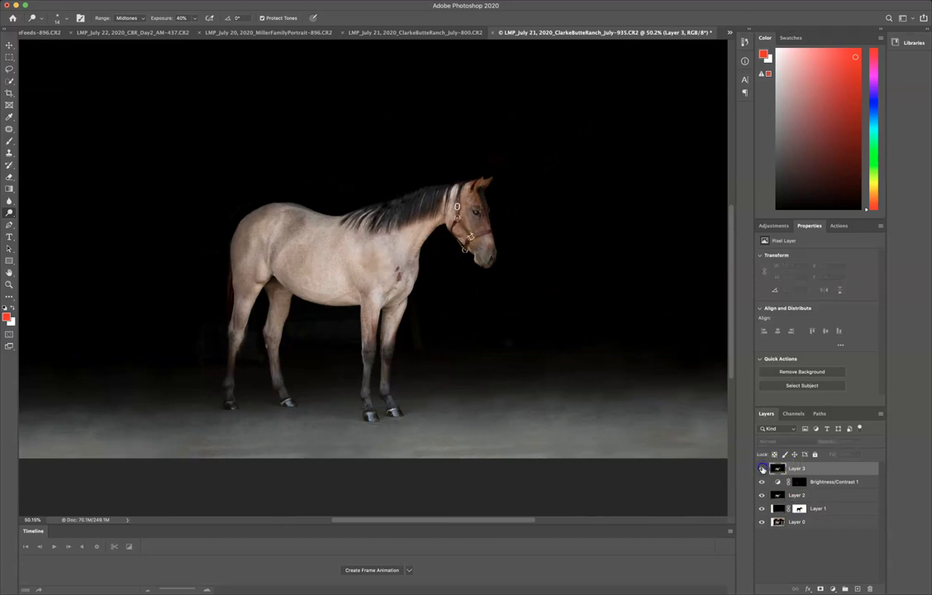
{"action": "left_click", "coordinate": [762, 468]}
- Compare the finished black-background composite with the original barn photo layer
{"action": "left_click", "coordinate": [761, 522], "text": "alt"}
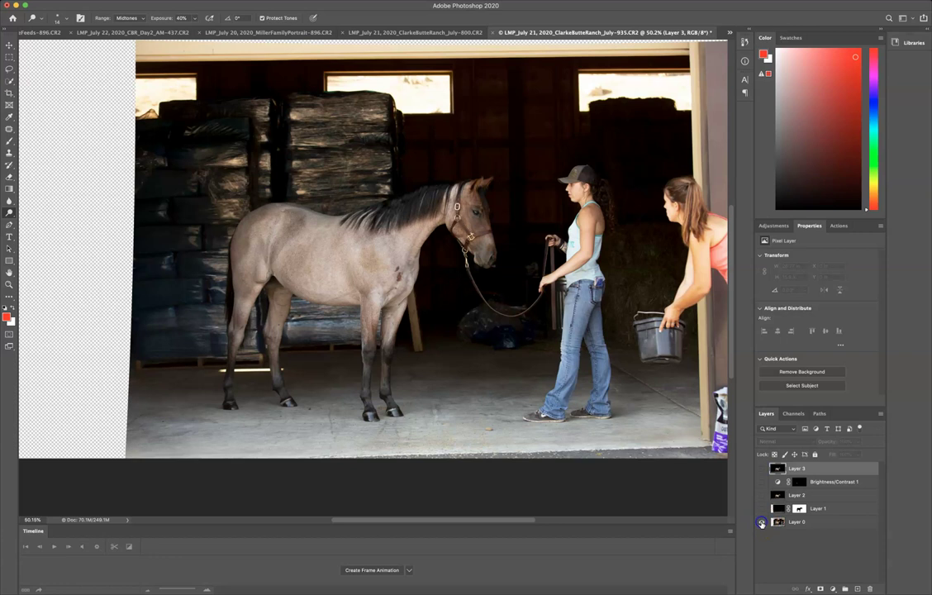
{"action": "left_click", "coordinate": [761, 522], "text": "alt"}
{"action": "left_click", "coordinate": [761, 523], "text": "alt"}
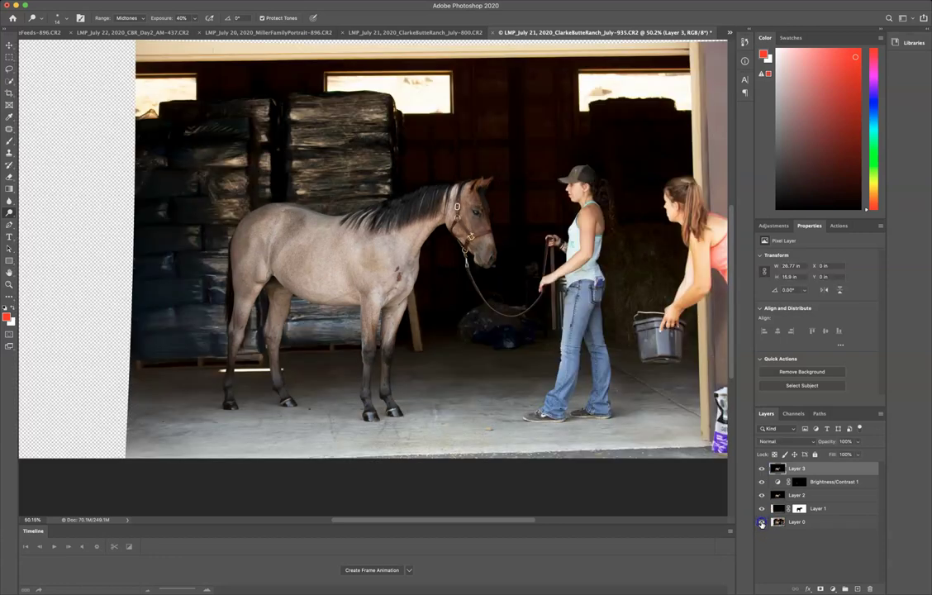
- Toggle between the isolated original barn photo and the full layer stack, ending with all layers visible
{"action": "left_click", "coordinate": [761, 523], "text": "alt"}
{"action": "left_click", "coordinate": [761, 523], "text": "alt"}
{"action": "left_click", "coordinate": [760, 523], "text": "alt"}
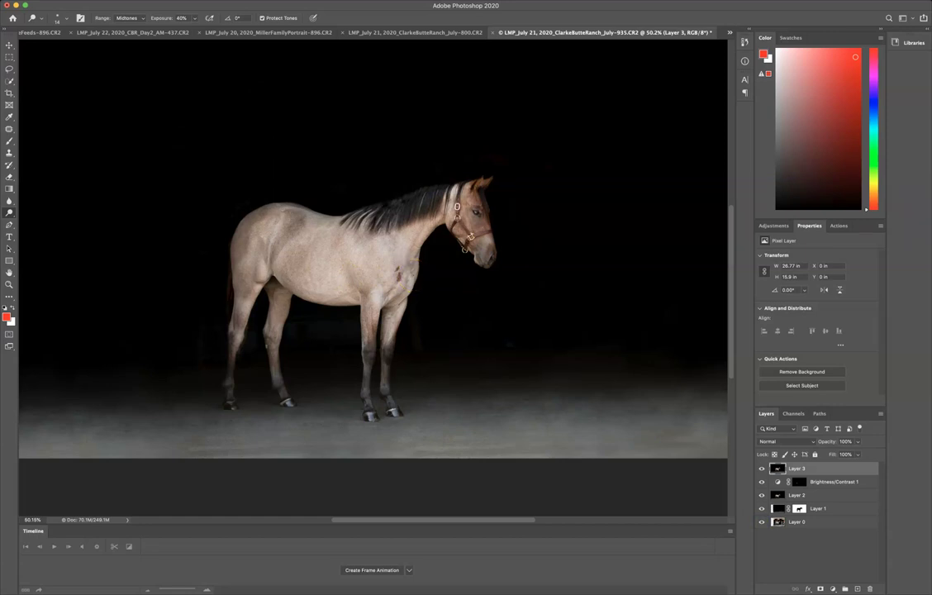
- Stamp all visible layers onto a new top layer and apply the High Pass filter with a 2.8-pixel radius
{"action": "key", "text": "super+shift+alt+n"}
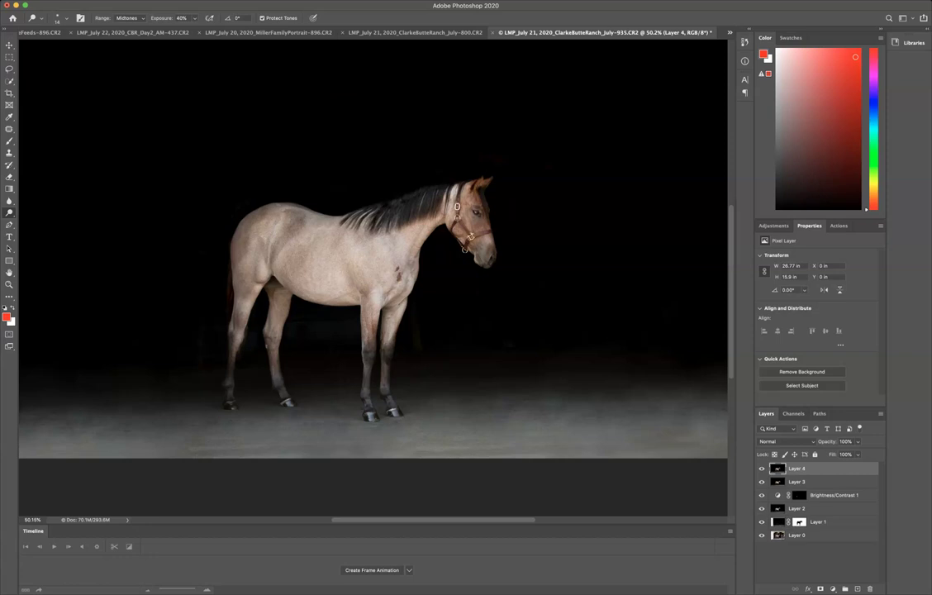
{"action": "left_click", "coordinate": [87, 2]}
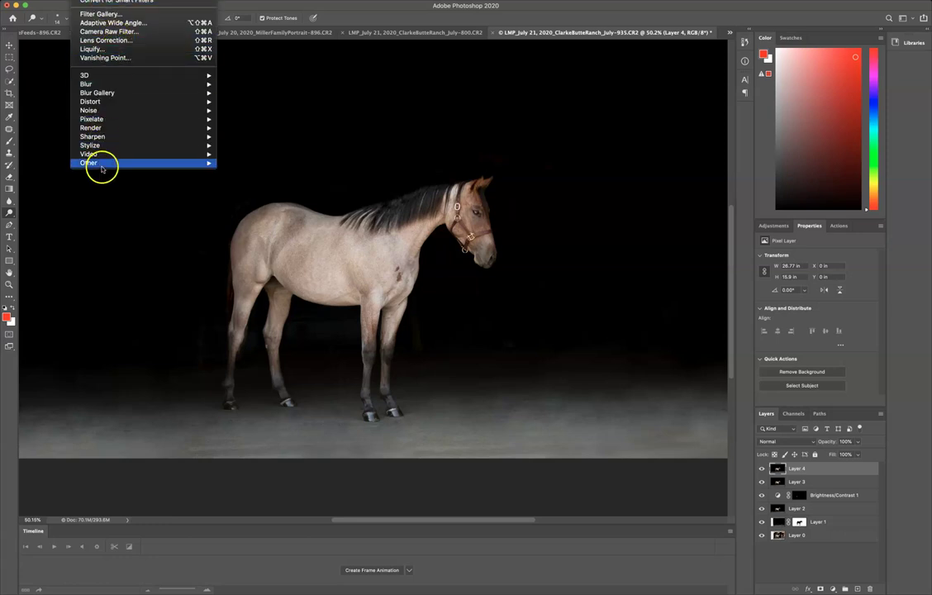
{"action": "mouse_move", "coordinate": [100, 163]}
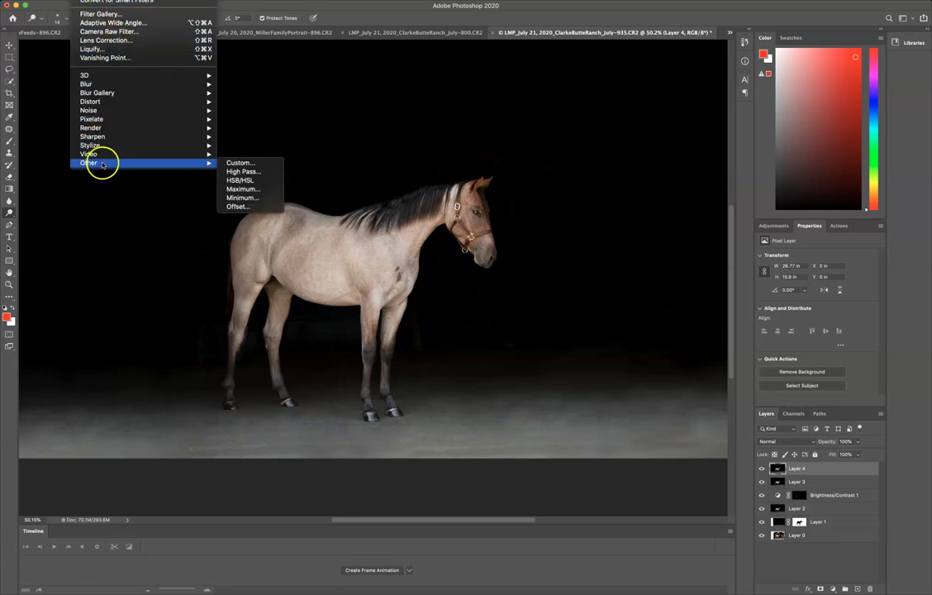
{"action": "left_click", "coordinate": [254, 172]}
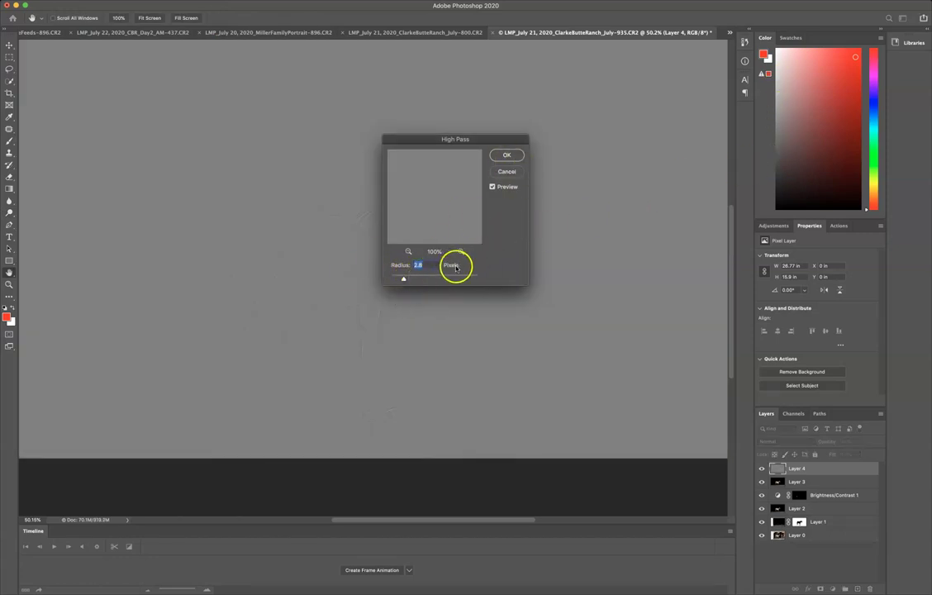
{"action": "left_click", "coordinate": [507, 156]}
{"action": "key", "text": "o"}
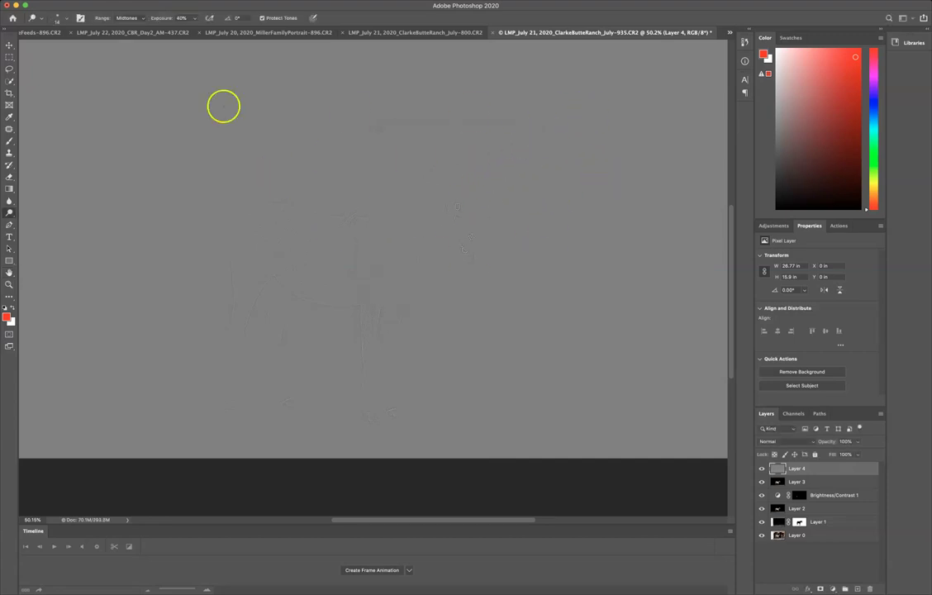
- Inspect the High Pass detail around the horse's head and set the layer's blending mode to Soft Light
{"action": "scroll", "coordinate": [459, 168], "scroll_direction": "up", "scroll_amount": 5}
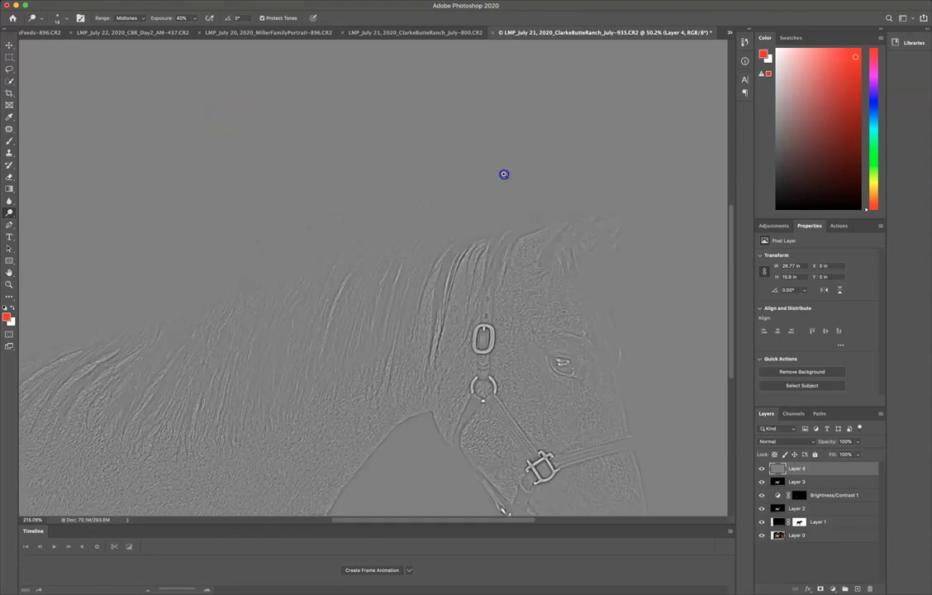
{"action": "scroll", "coordinate": [435, 256], "scroll_direction": "down", "scroll_amount": 5}
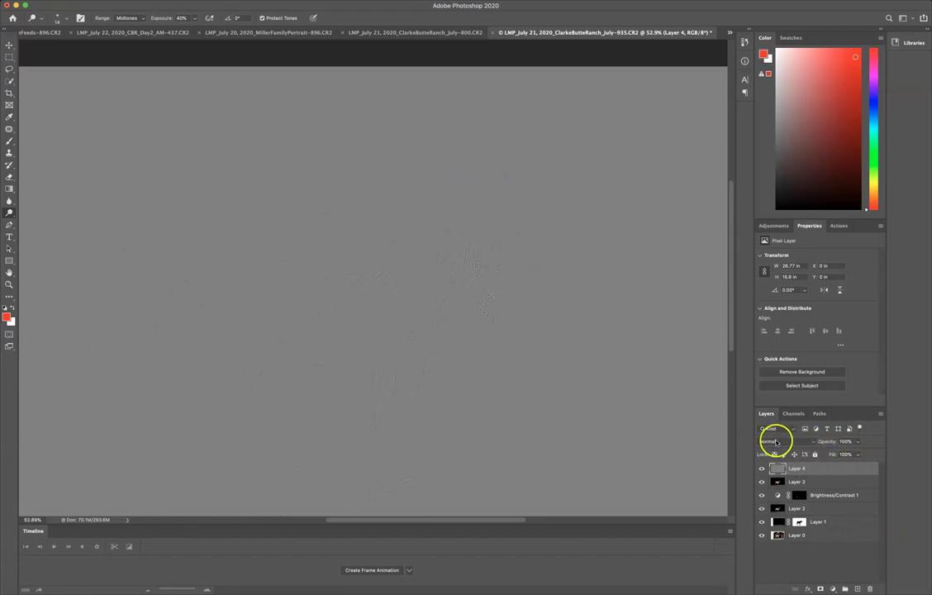
{"action": "left_click", "coordinate": [775, 442]}
{"action": "left_click", "coordinate": [775, 442]}
{"action": "left_click", "coordinate": [774, 442]}
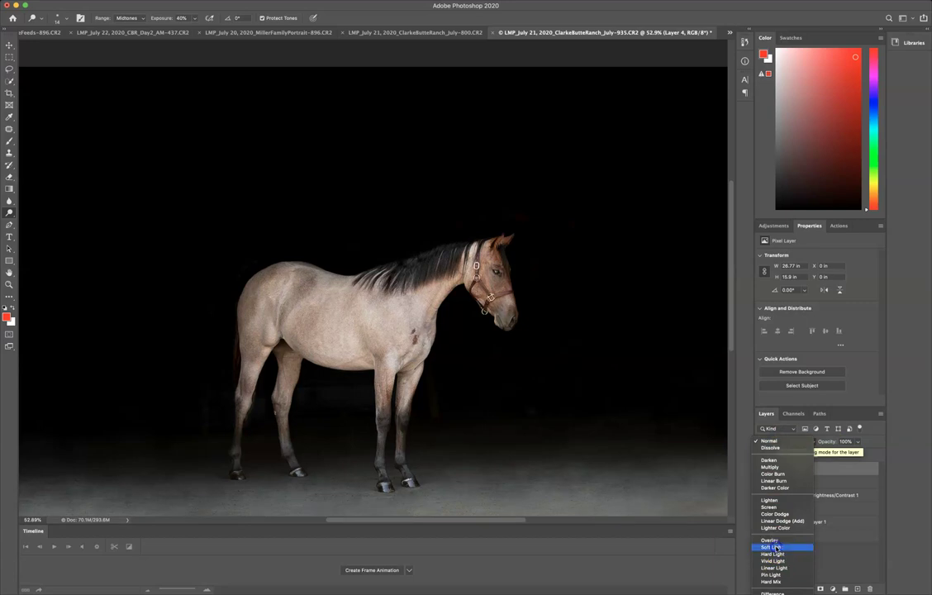
{"action": "left_click", "coordinate": [775, 547]}
- Compare the horse's head with the High Pass sharpening layer hidden and shown
{"action": "left_click_drag", "start_coordinate": [509, 256], "coordinate": [559, 278]}
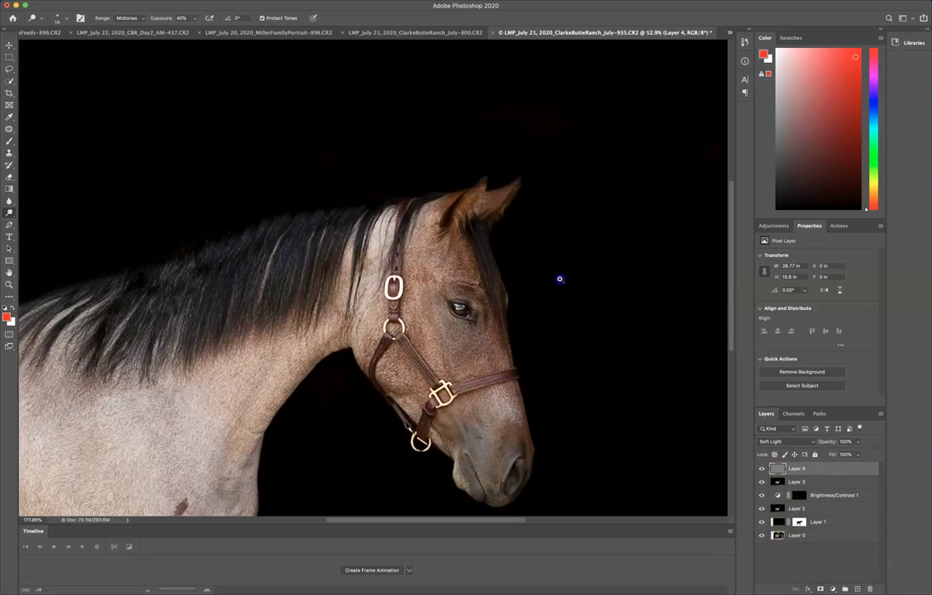
{"action": "left_click", "coordinate": [761, 469]}
{"action": "left_click", "coordinate": [760, 468]}
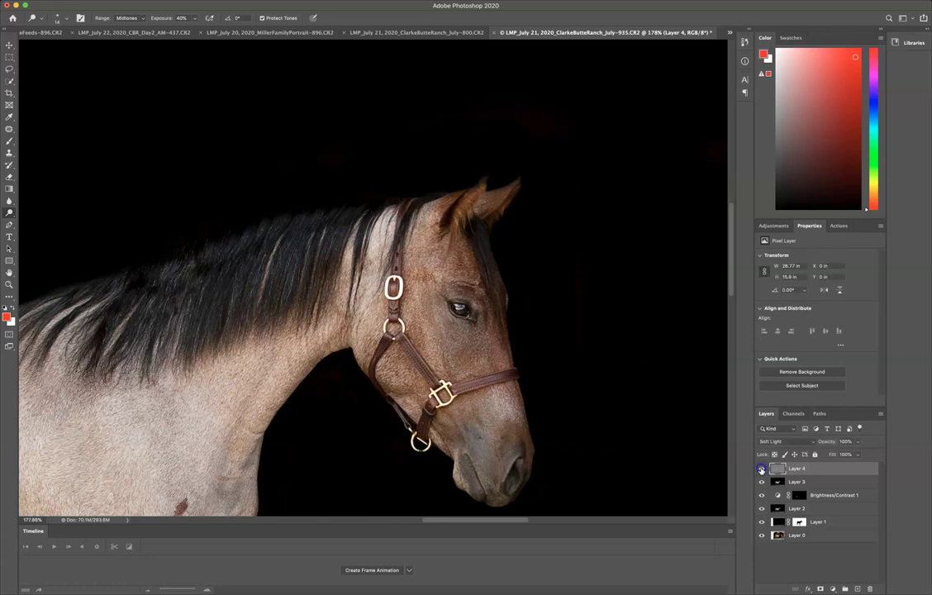
{"action": "left_click", "coordinate": [760, 469]}
{"action": "left_click", "coordinate": [761, 469]}
{"action": "left_click_drag", "start_coordinate": [546, 307], "coordinate": [461, 238]}
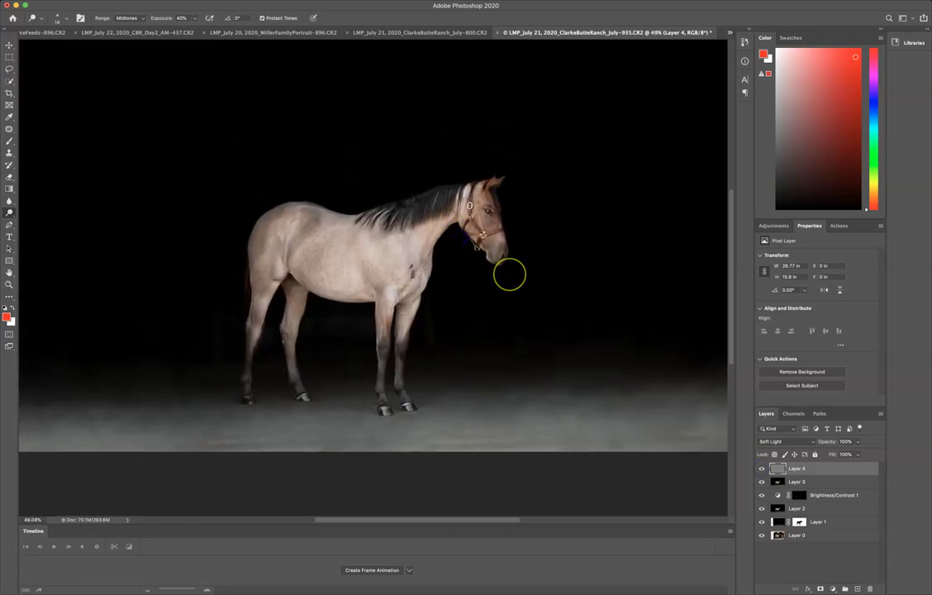
- Save and close the composite, switch to Lightroom Classic and fit its window to the screen
{"action": "key", "text": "super+w"}
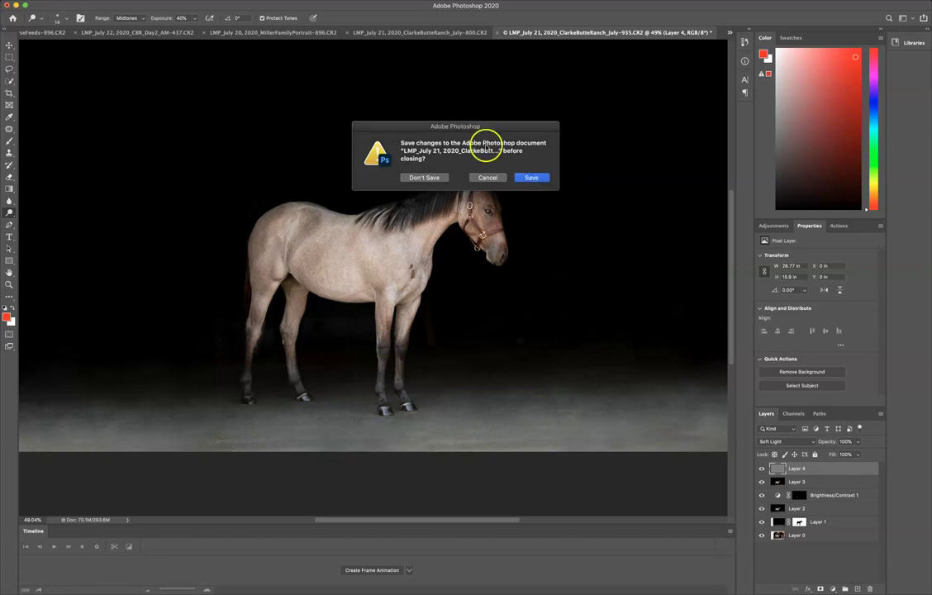
{"action": "left_click", "coordinate": [533, 177]}
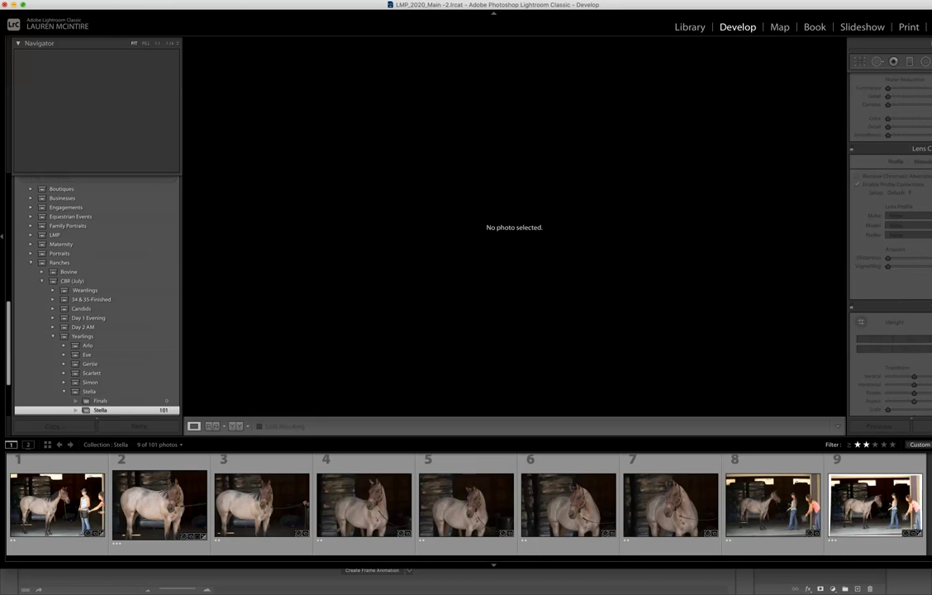
{"action": "left_click_drag", "start_coordinate": [931, 3], "coordinate": [912, 2]}
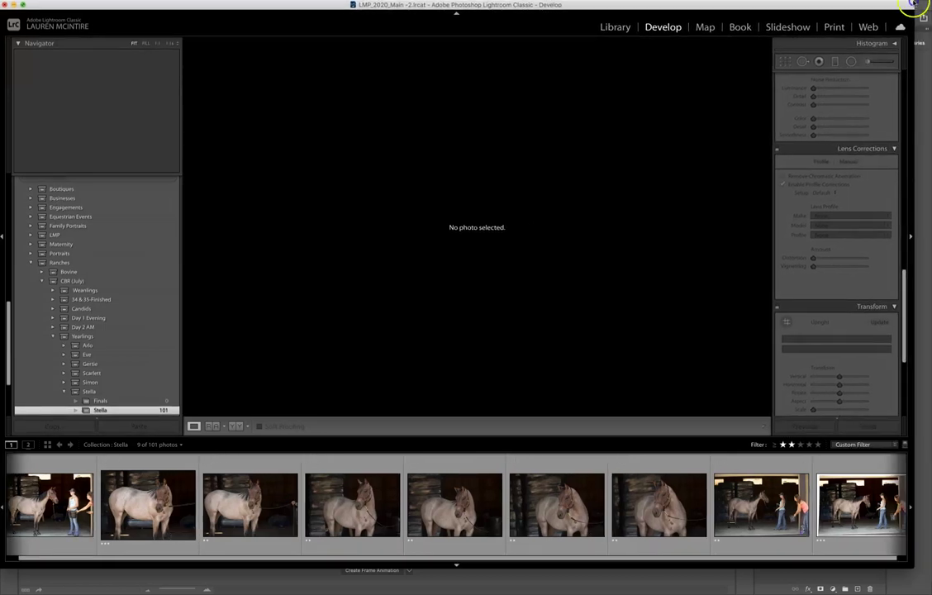
{"action": "left_click_drag", "start_coordinate": [911, 567], "coordinate": [926, 592]}
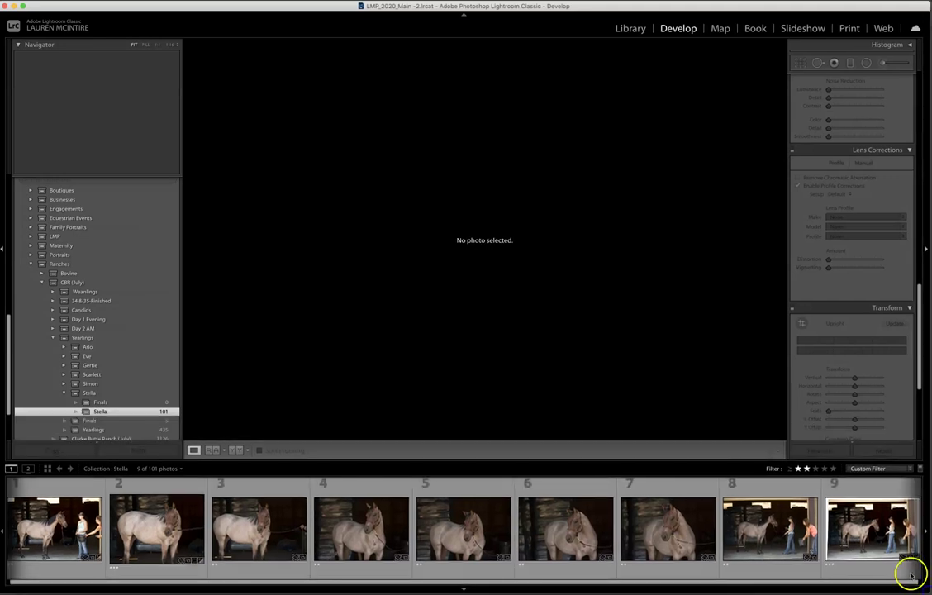
- Select the edited TIFF version of photo 935 in the Stella collection and display it for developing
{"action": "left_click", "coordinate": [836, 535]}
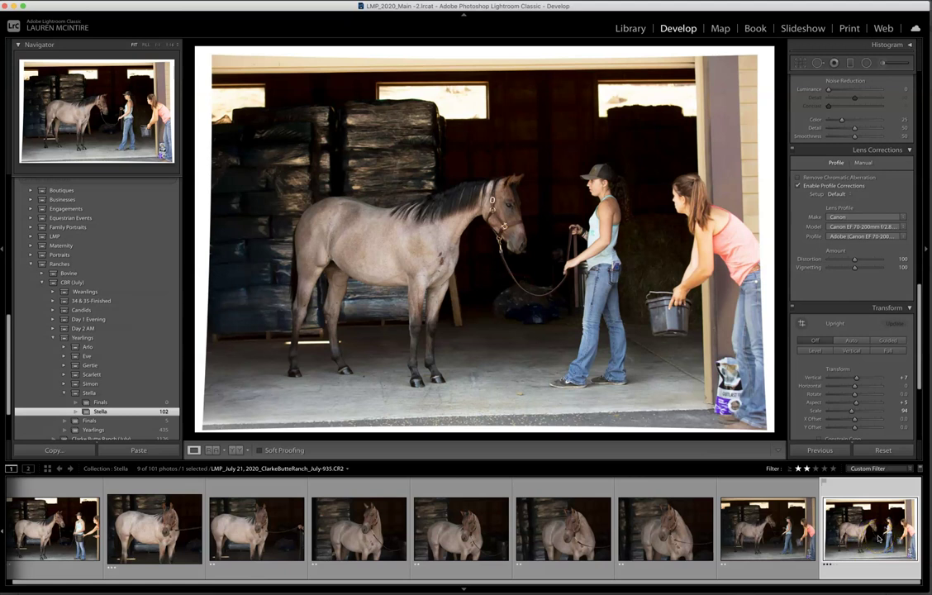
{"action": "key", "text": "g"}
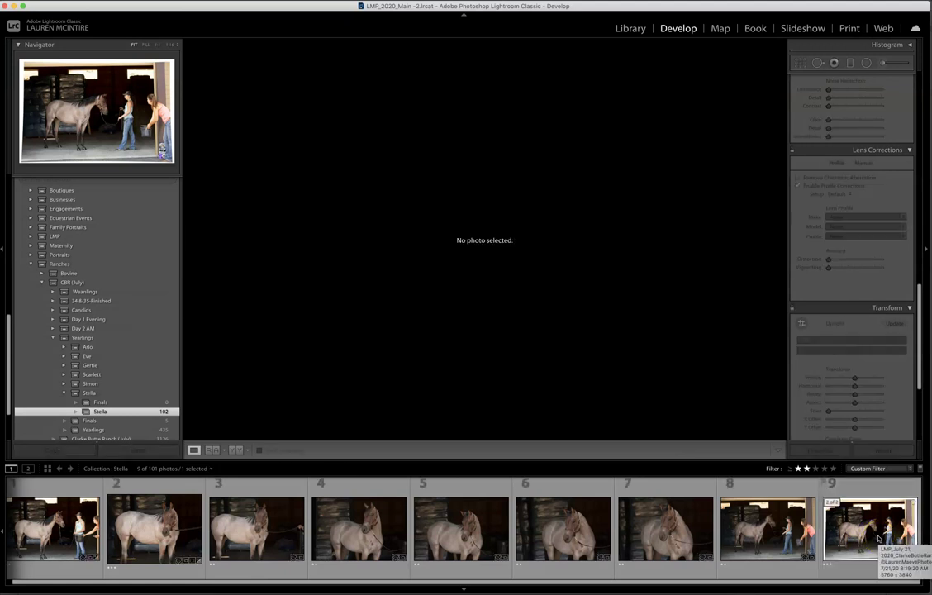
{"action": "left_click", "coordinate": [873, 536]}
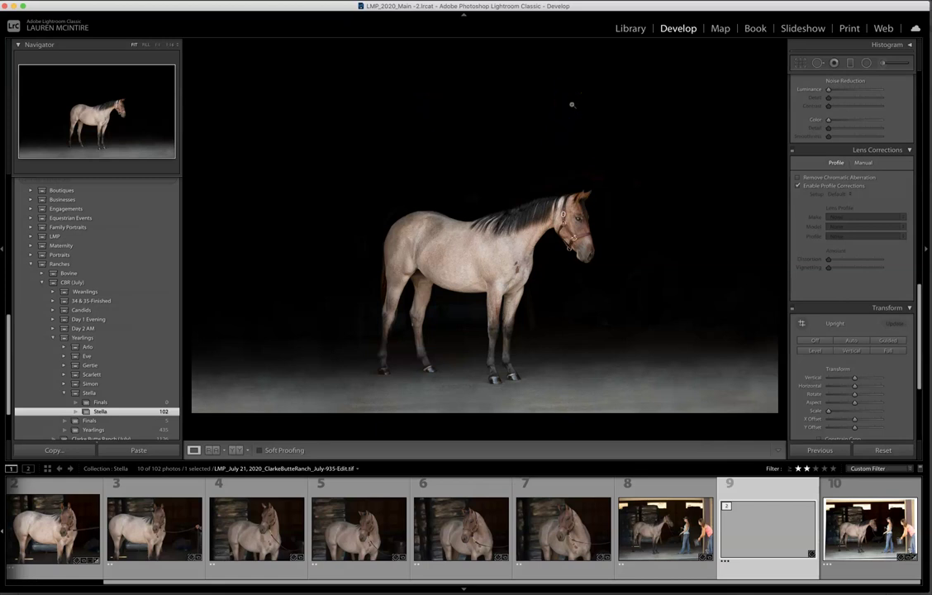
- Crop the edited portrait tighter around the horse, reposition the horse within the frame and apply the crop
{"action": "key", "text": "r"}
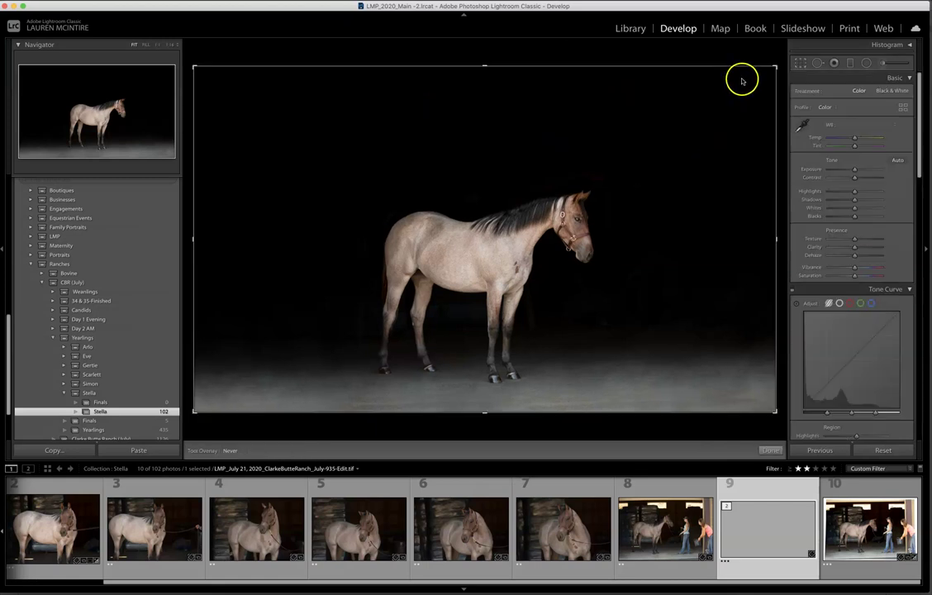
{"action": "left_click_drag", "start_coordinate": [776, 68], "coordinate": [735, 87]}
{"action": "left_click_drag", "start_coordinate": [233, 89], "coordinate": [281, 97]}
{"action": "left_click_drag", "start_coordinate": [544, 214], "coordinate": [558, 226]}
{"action": "left_click_drag", "start_coordinate": [691, 97], "coordinate": [693, 93]}
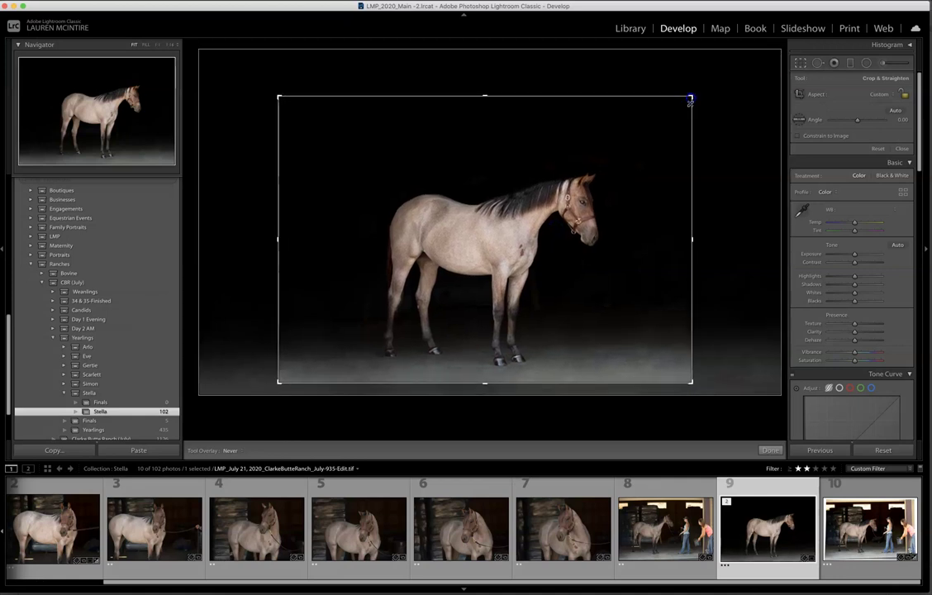
{"action": "double_click", "coordinate": [517, 231]}
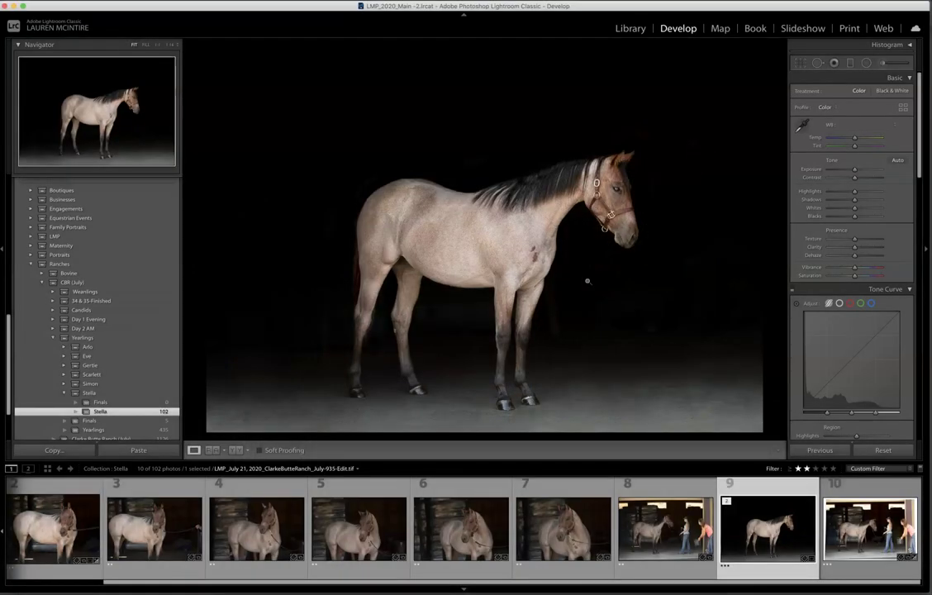
- Compare the cropped edit with the original barn photo, and add the edit to the Finals collection under Stella
{"action": "left_click", "coordinate": [861, 506]}
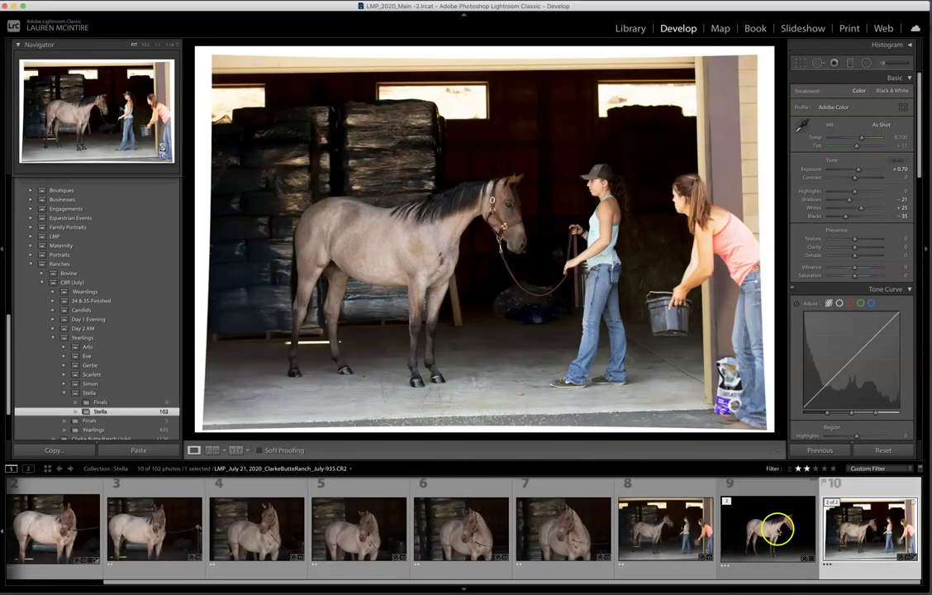
{"action": "left_click", "coordinate": [764, 532]}
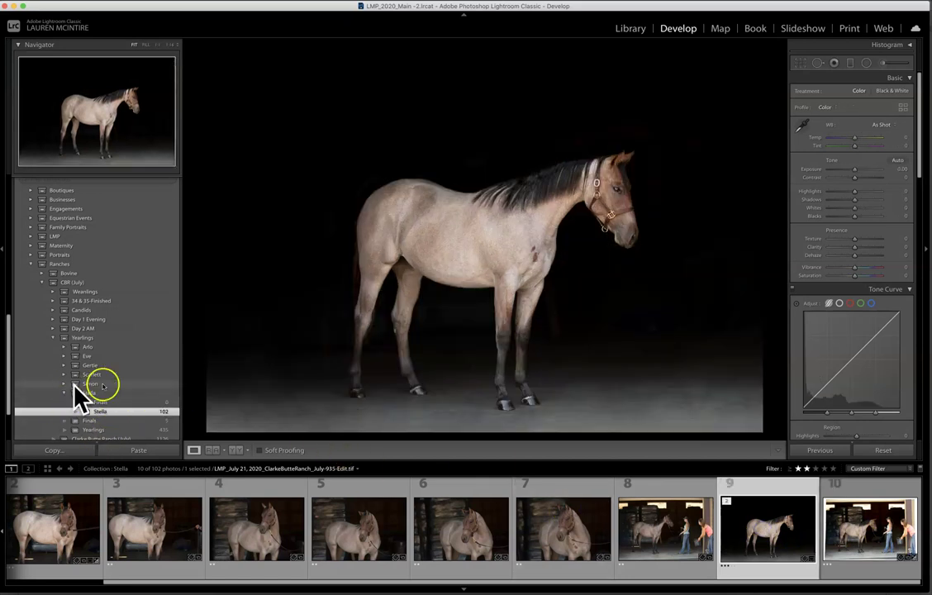
{"action": "left_click_drag", "start_coordinate": [699, 518], "coordinate": [124, 403]}
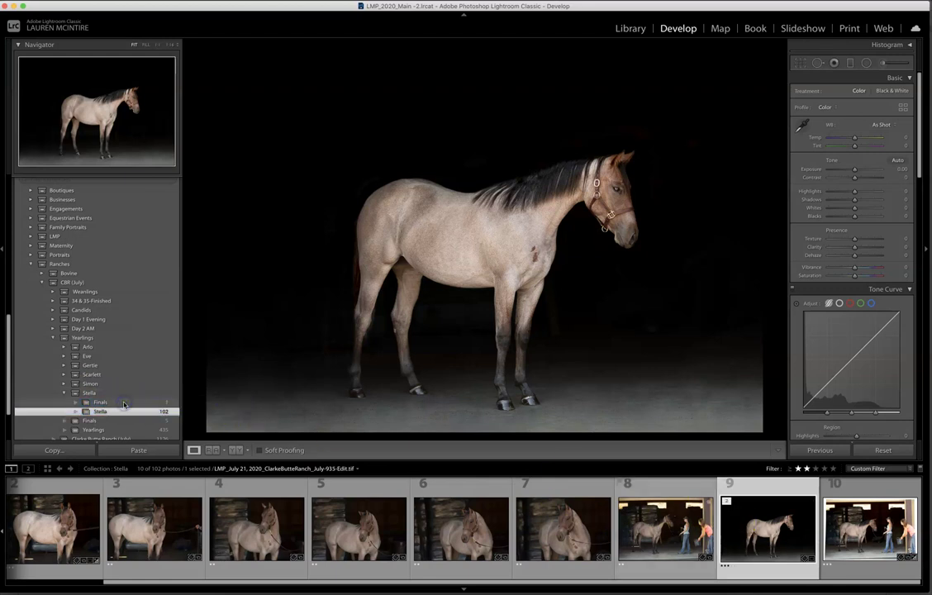
{"action": "left_click", "coordinate": [157, 439]}
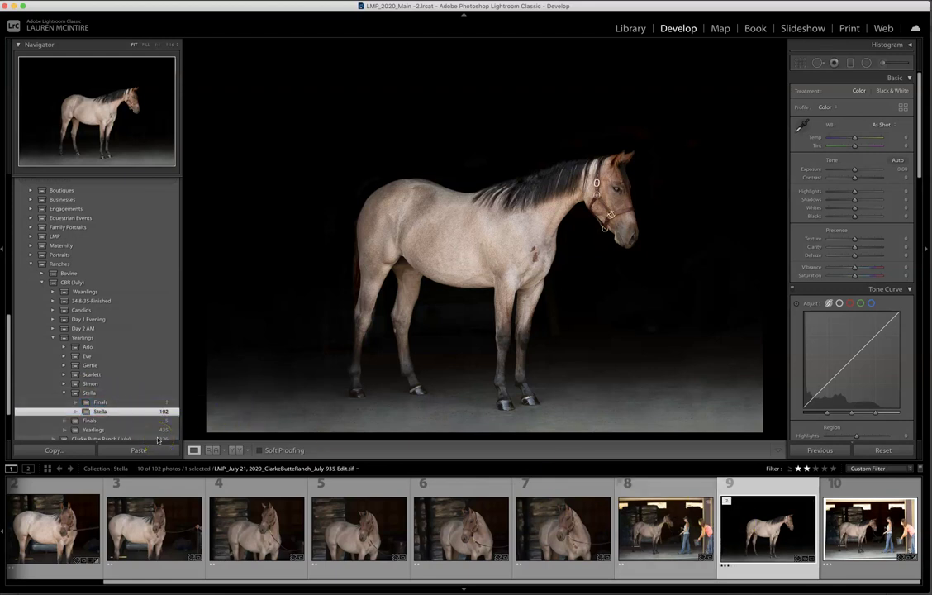